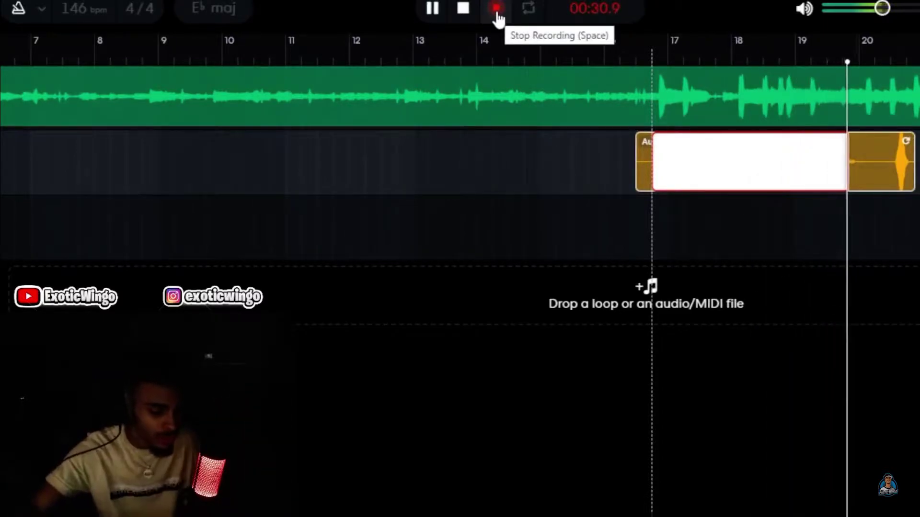
Finish the current vocal take and delete the leftover sliver of the older recording in front of it
left_click(497, 15)
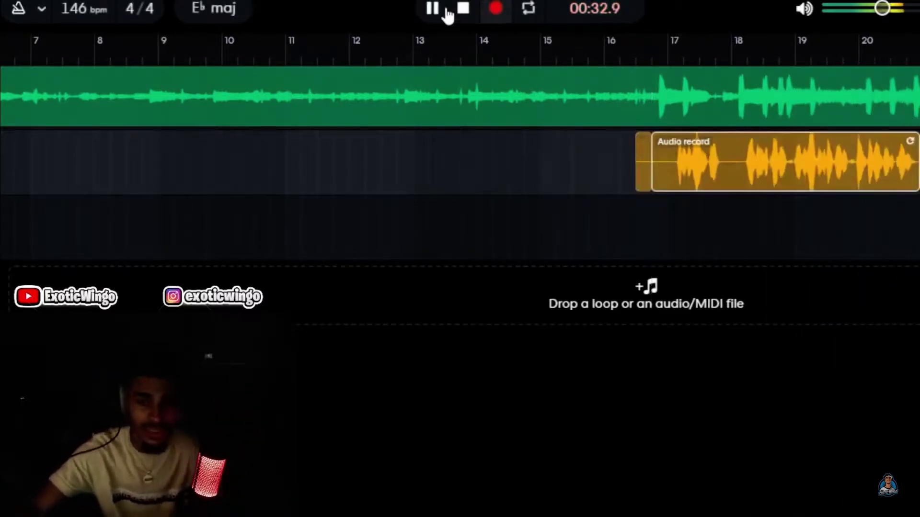
left_click(660, 58)
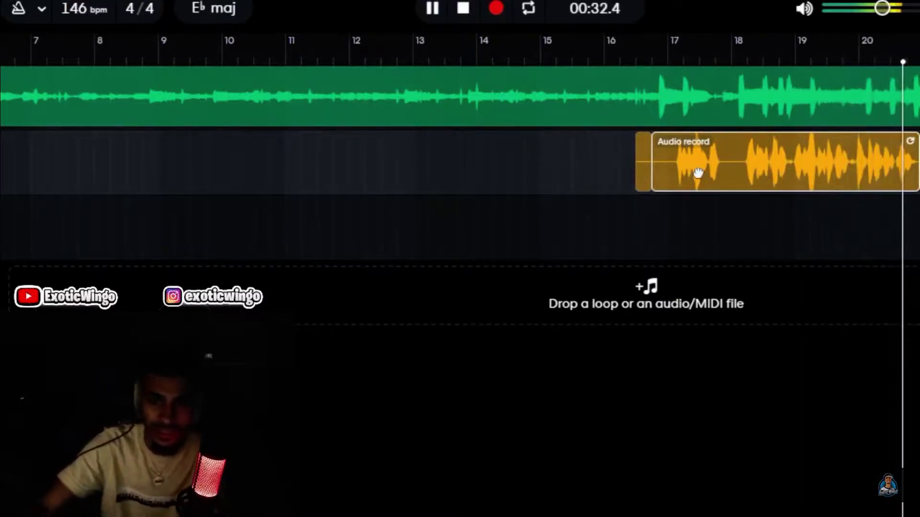
left_click_drag(695, 172, 697, 173)
right_click(641, 153)
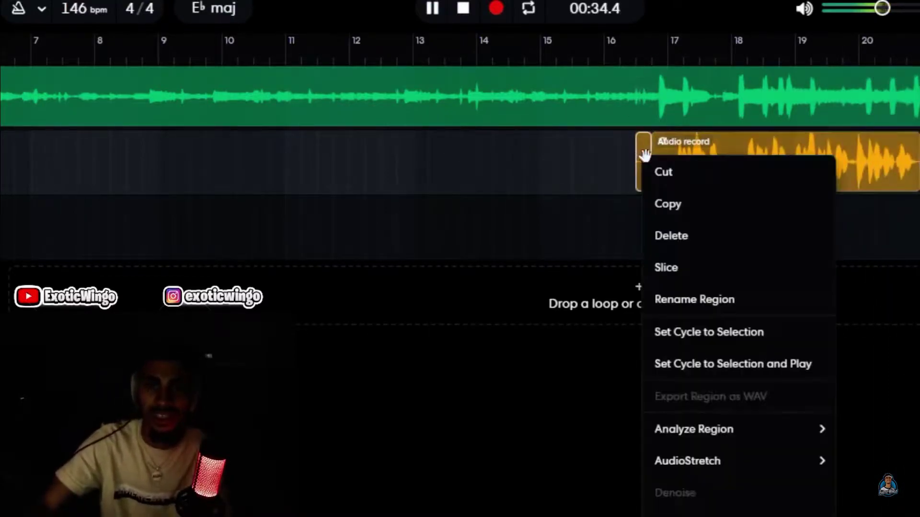
left_click(668, 236)
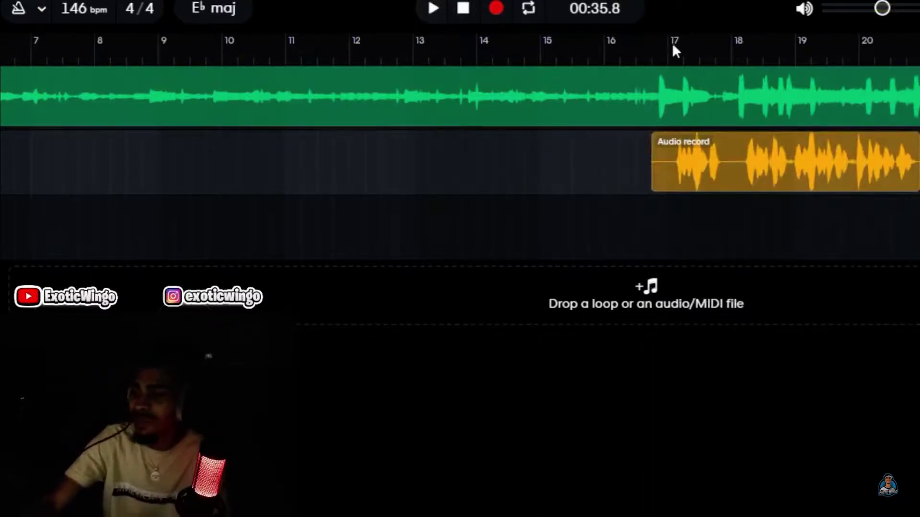
Trim the silent start of the vocal take, shift it slightly earlier, and play it back with the beat from about bar 16
left_click(435, 9)
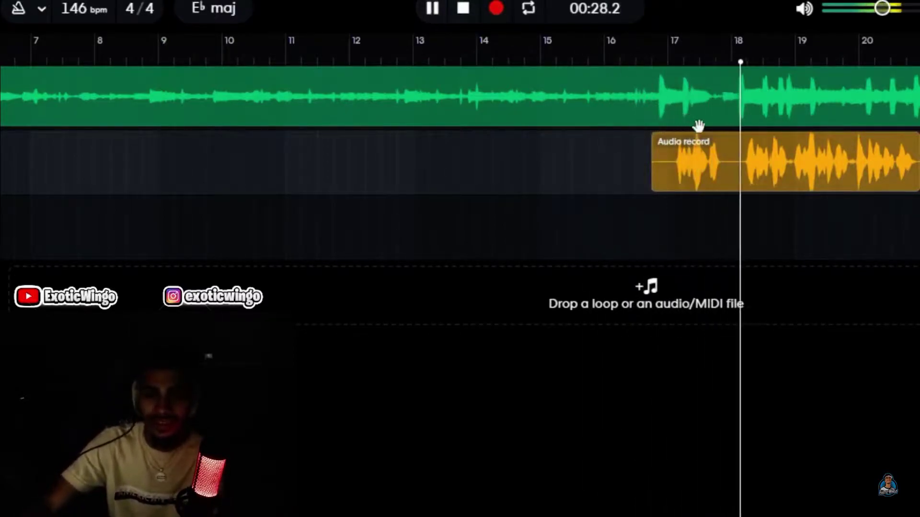
right_click(753, 158)
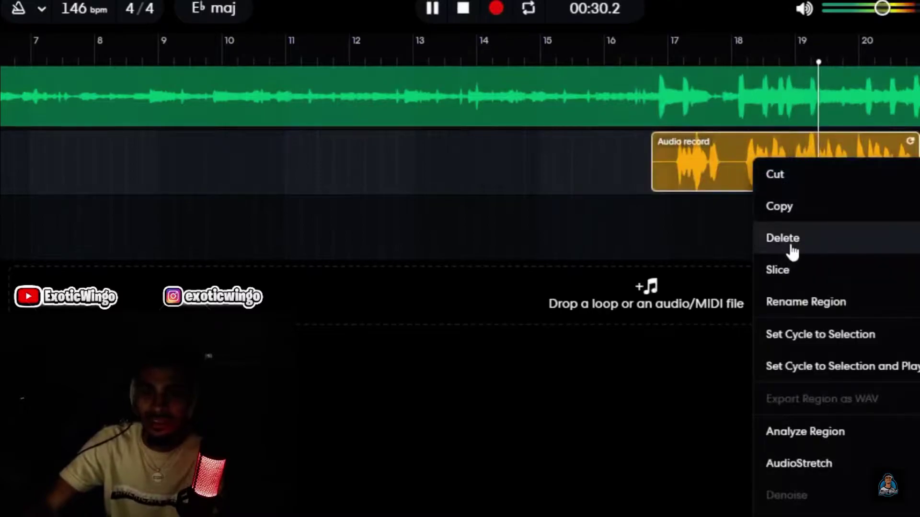
left_click(695, 178)
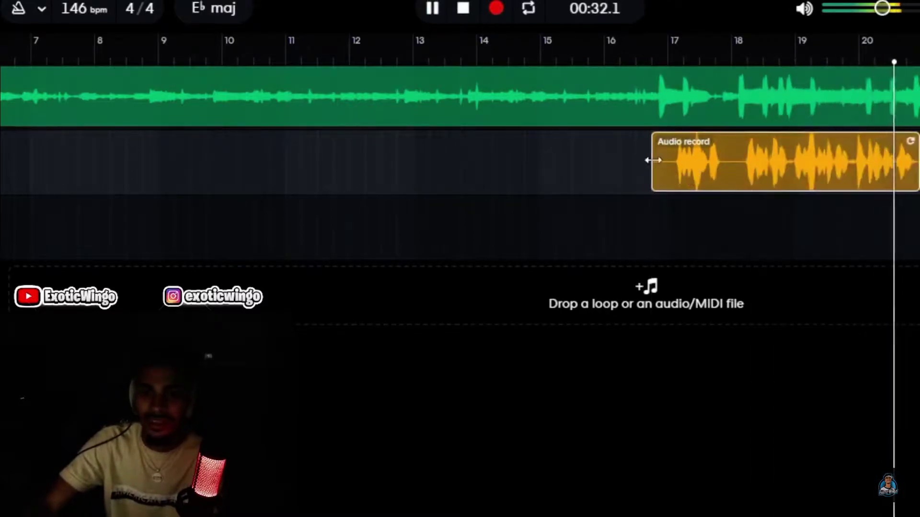
left_click_drag(653, 168, 699, 179)
left_click(603, 56)
left_click(434, 9)
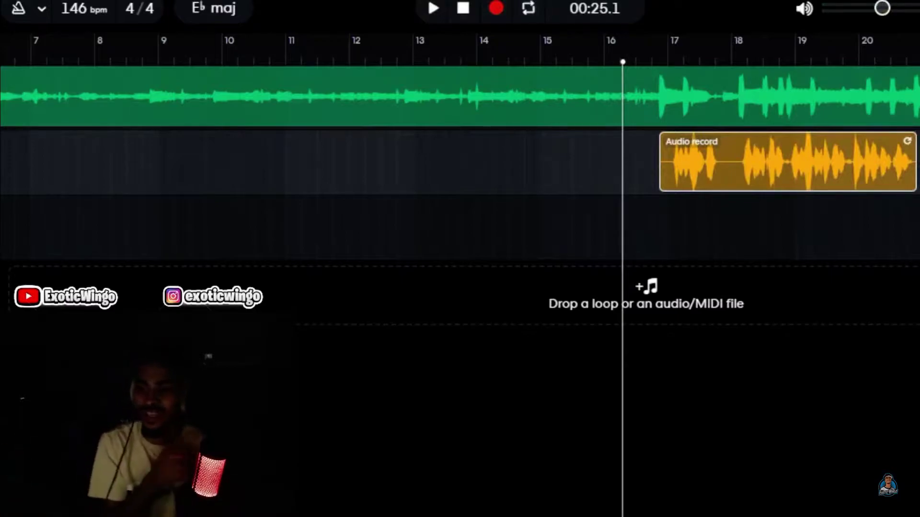
left_click(423, 10)
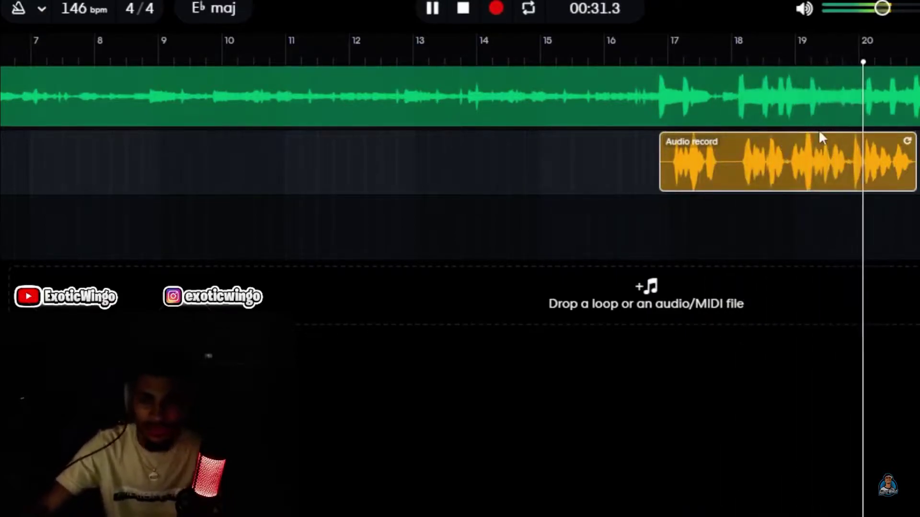
Delete the vocal take and record a new one over the beat from just before bar 17
right_click(860, 159)
left_click(898, 244)
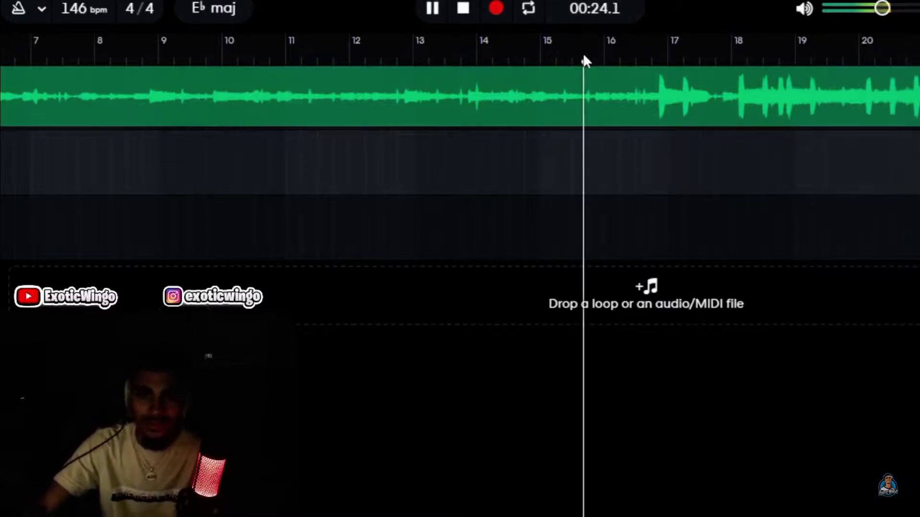
left_click(496, 14)
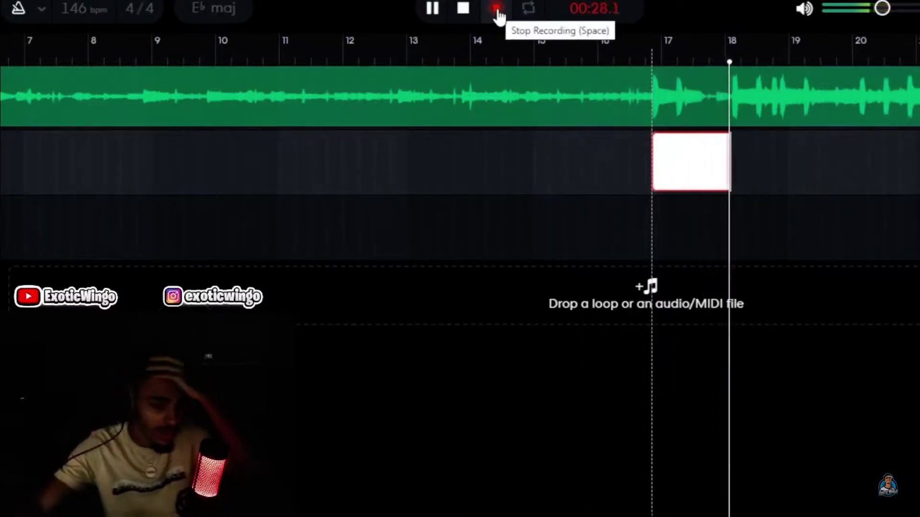
left_click(497, 13)
Delete the short vocal take and re-record the line from about bar 16.5 to bar 19
right_click(713, 178)
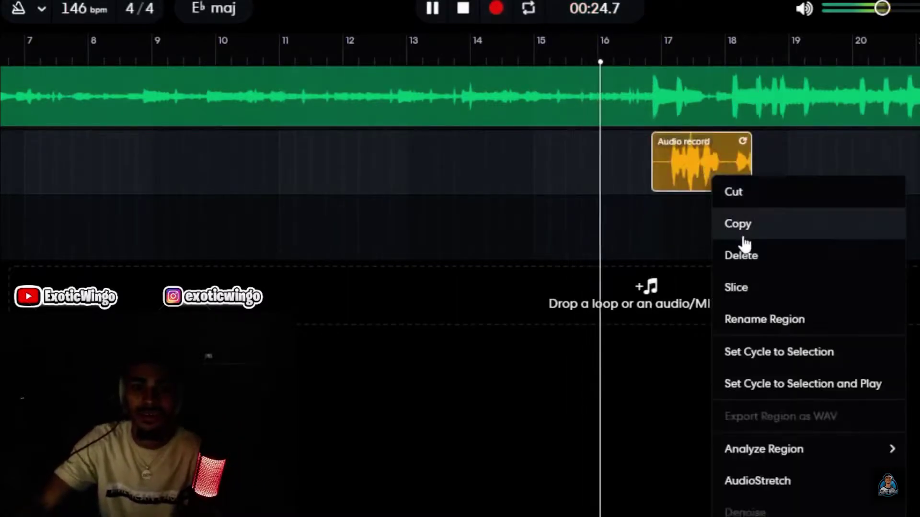
left_click(751, 258)
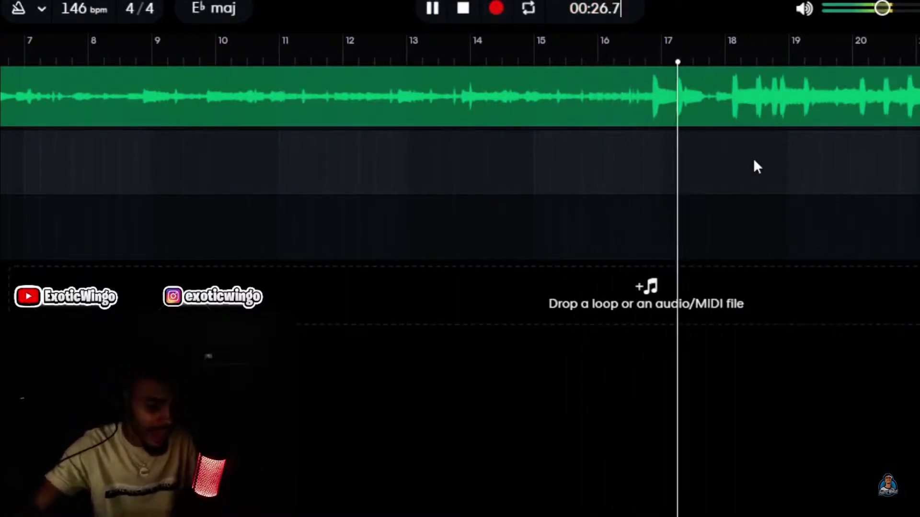
left_click(585, 56)
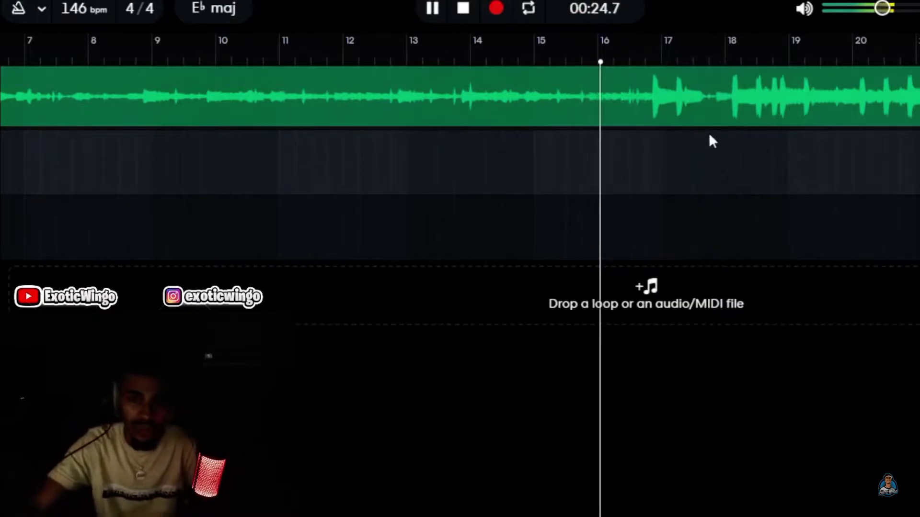
left_click(495, 9)
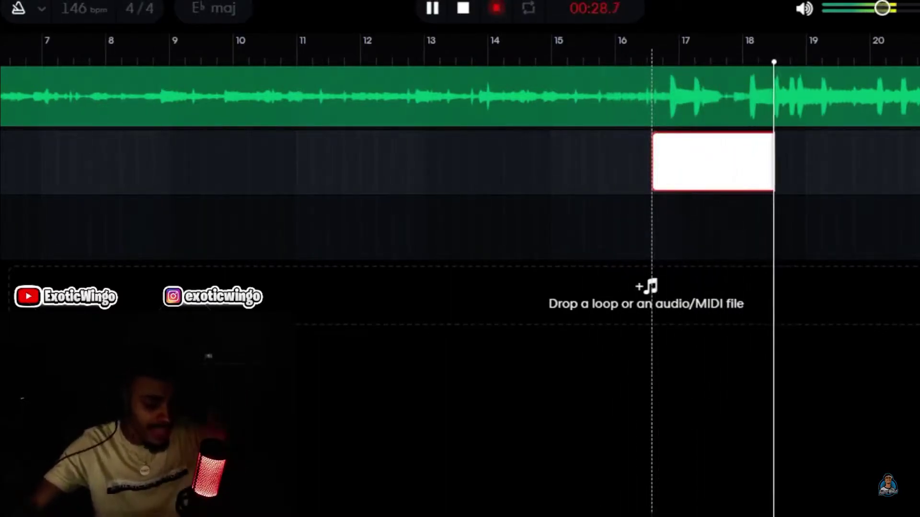
left_click(496, 9)
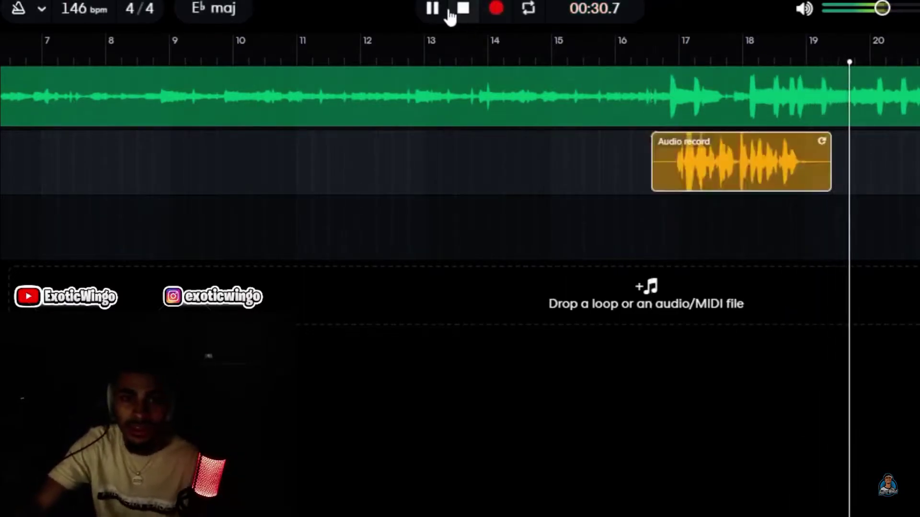
Play back the vocal take with the beat and record another attempt over it from about bar 16.5
left_click(641, 60)
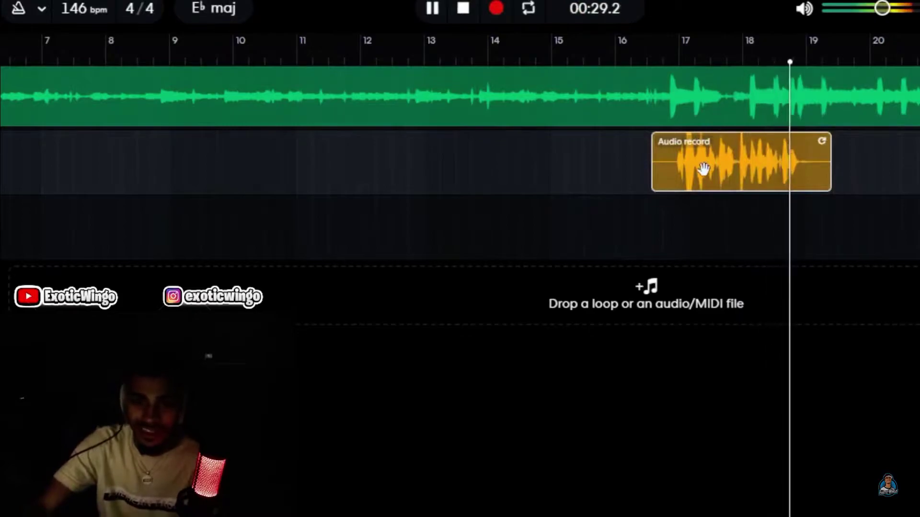
left_click(642, 58)
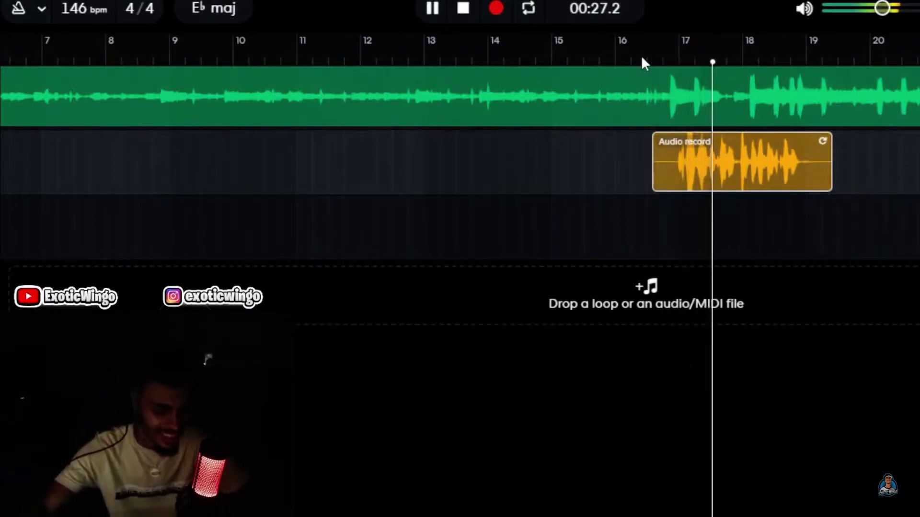
left_click(603, 57)
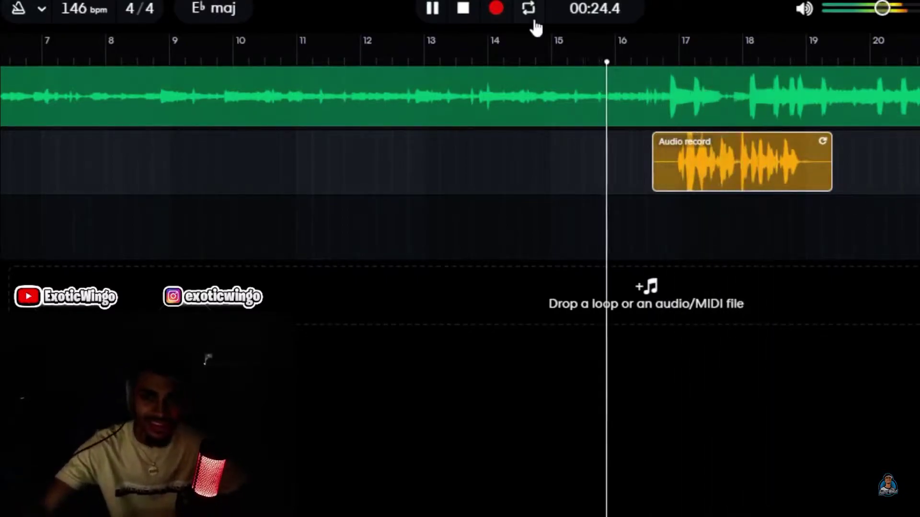
left_click(493, 10)
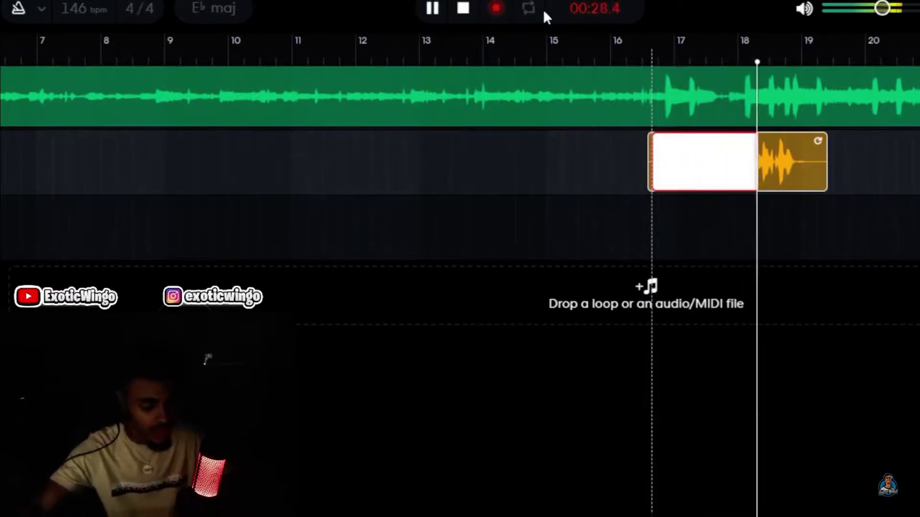
left_click(496, 8)
Play back the new vocal take and delete the leftover slivers of the previous take on both of its ends
left_click(432, 9)
left_click(434, 8)
left_click(649, 57)
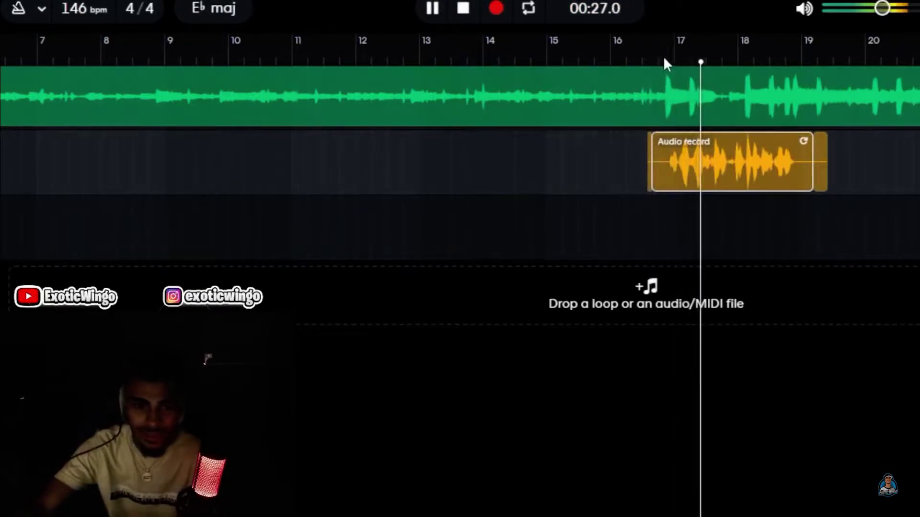
right_click(820, 163)
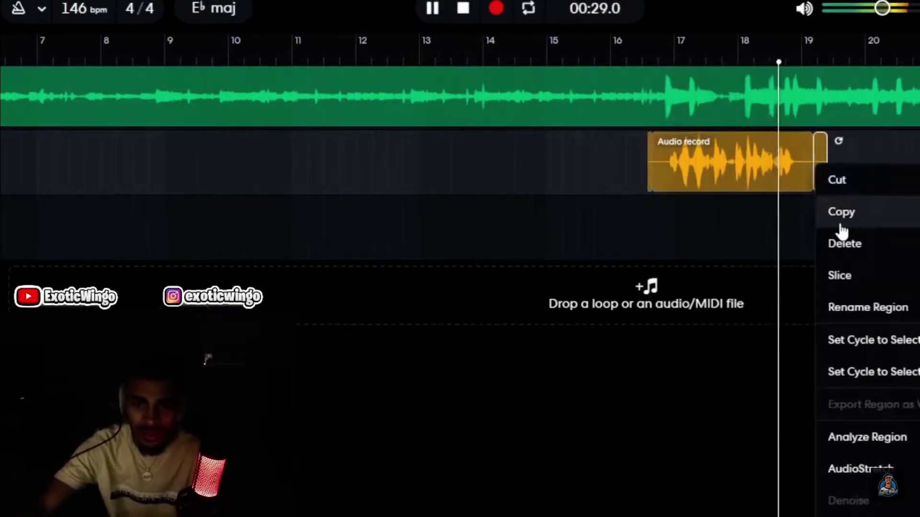
left_click(847, 245)
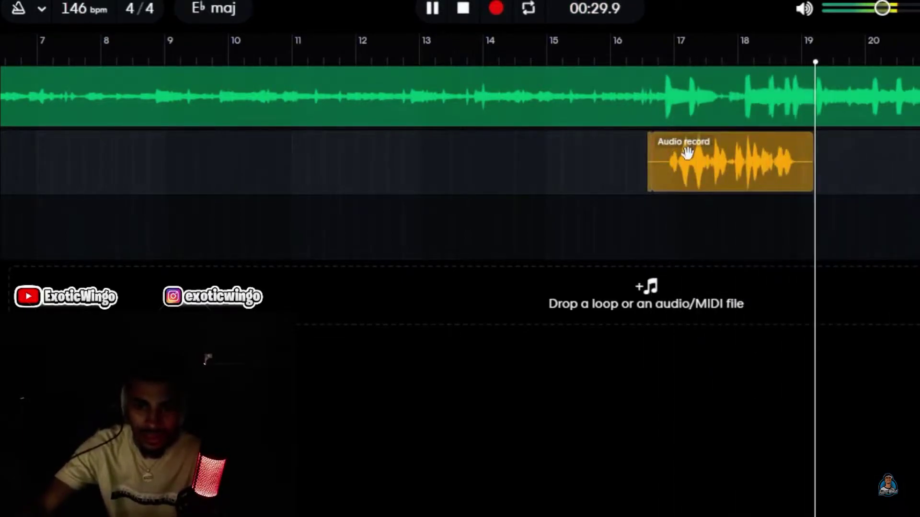
right_click(648, 162)
left_click(661, 240)
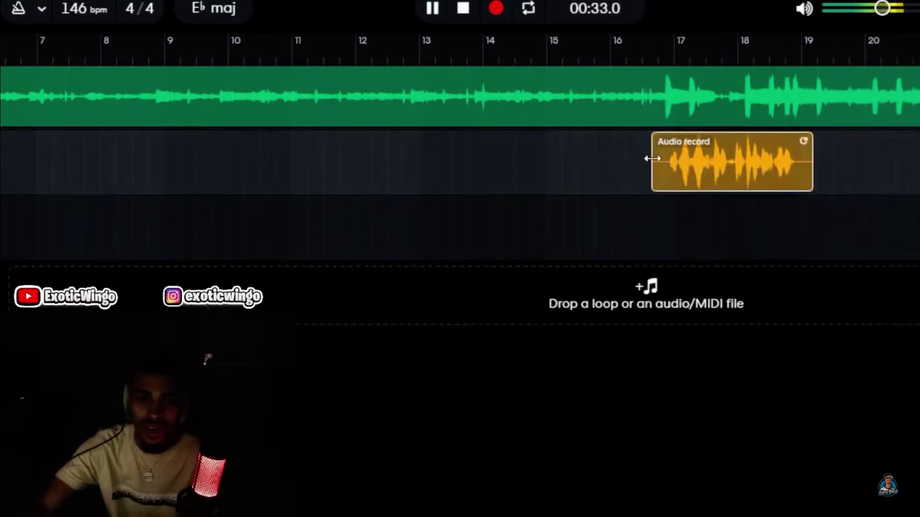
Nudge the vocal take slightly earlier to align with the beat, trim its silent end, and play it back
left_click_drag(674, 155, 671, 156)
left_click(641, 57)
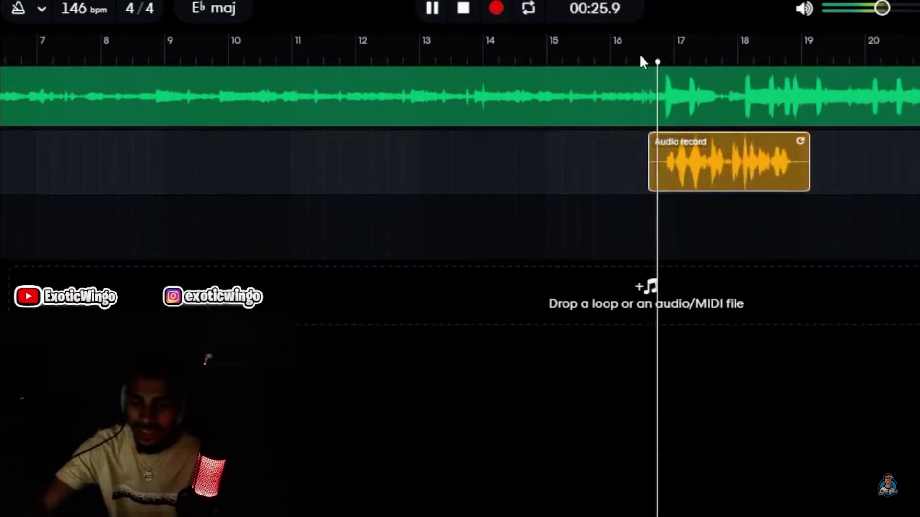
left_click_drag(671, 158, 672, 158)
left_click(641, 60)
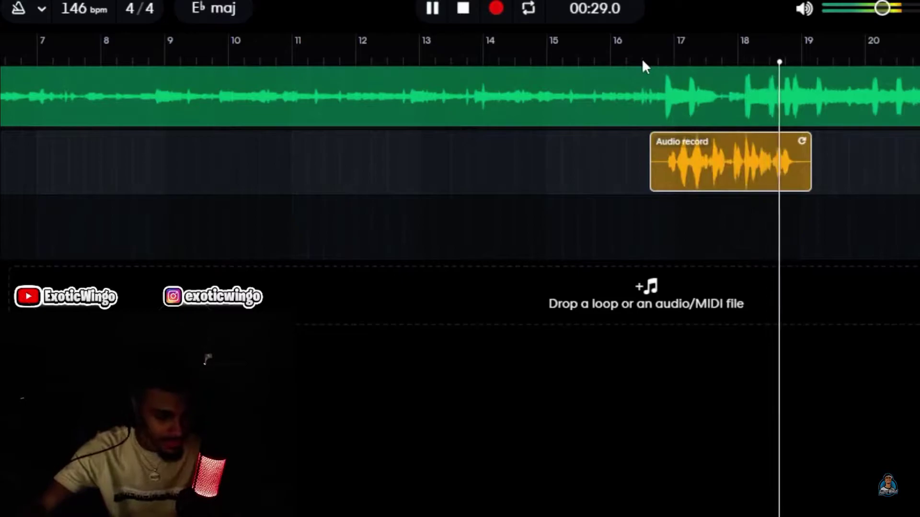
left_click_drag(810, 160, 799, 164)
left_click(627, 50)
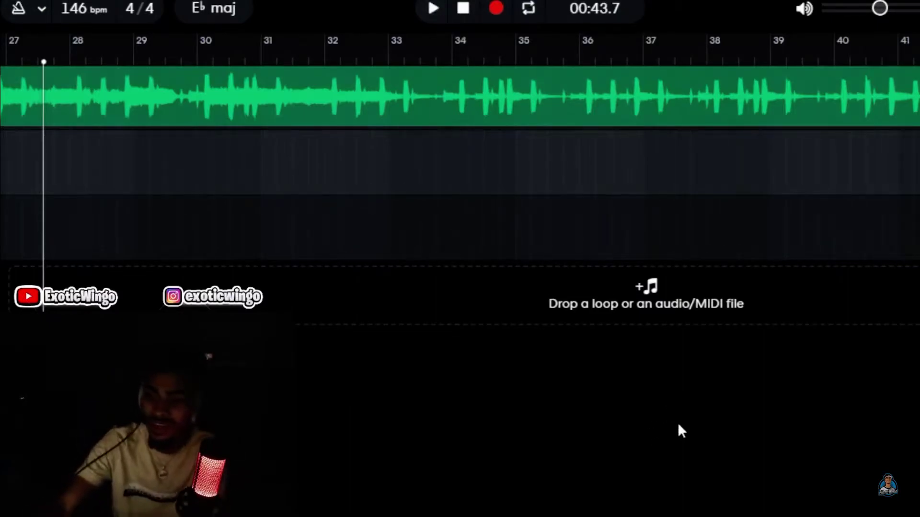
Return to the existing vocal take, play the beat leading into it, and record a new attempt over it from just before bar 17
scroll(460, 96, "left", 5)
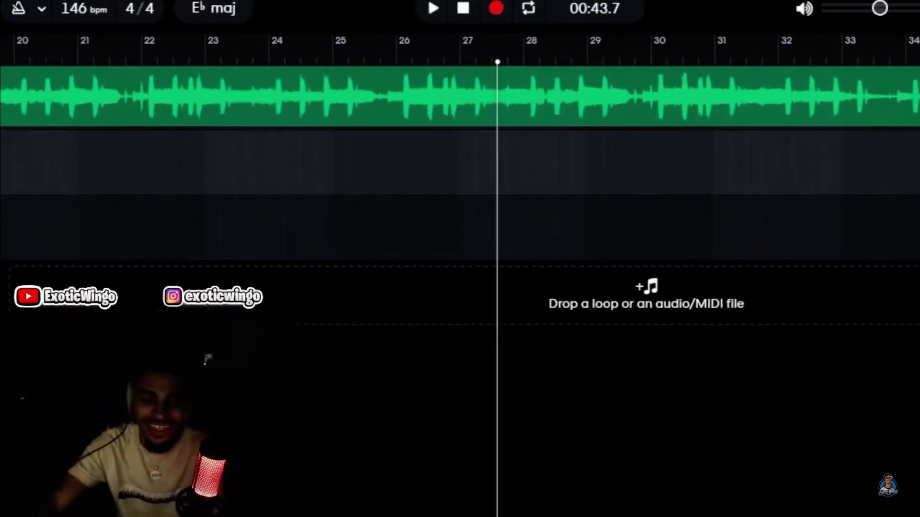
scroll(460, 96, "left", 7)
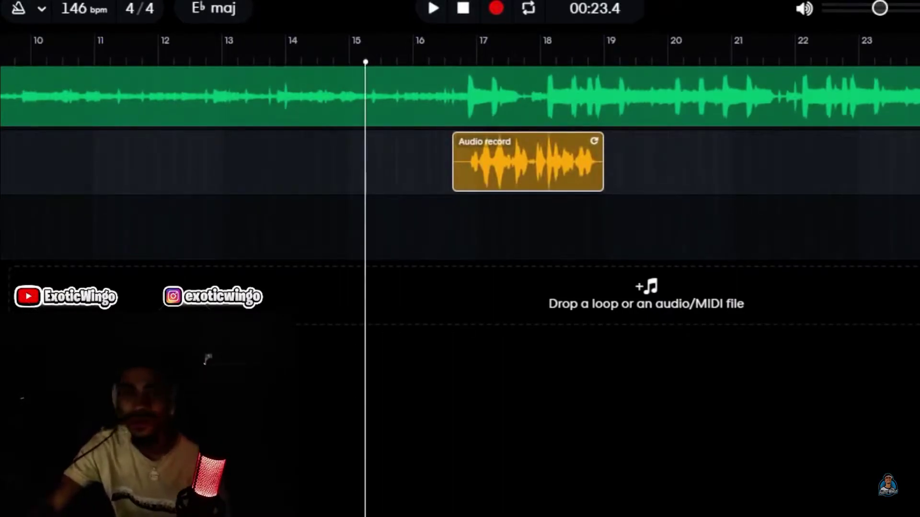
left_click(432, 8)
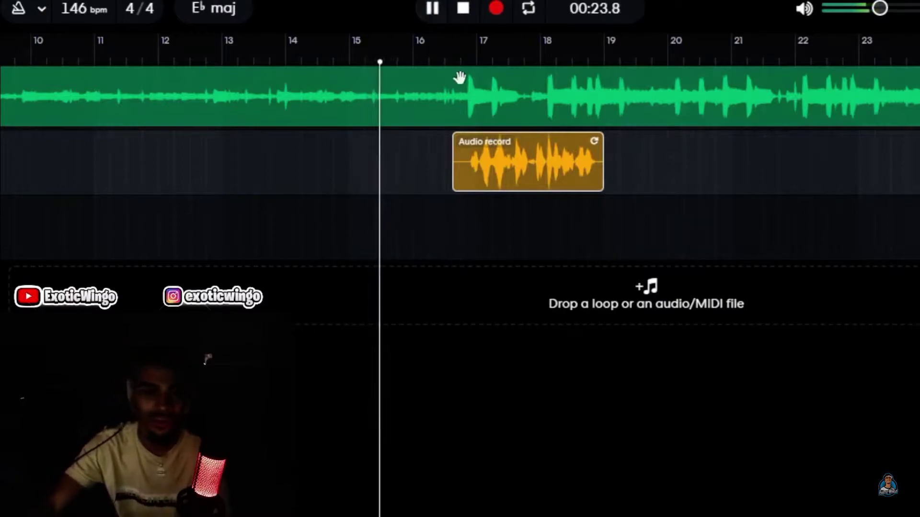
left_click(429, 56)
left_click(495, 8)
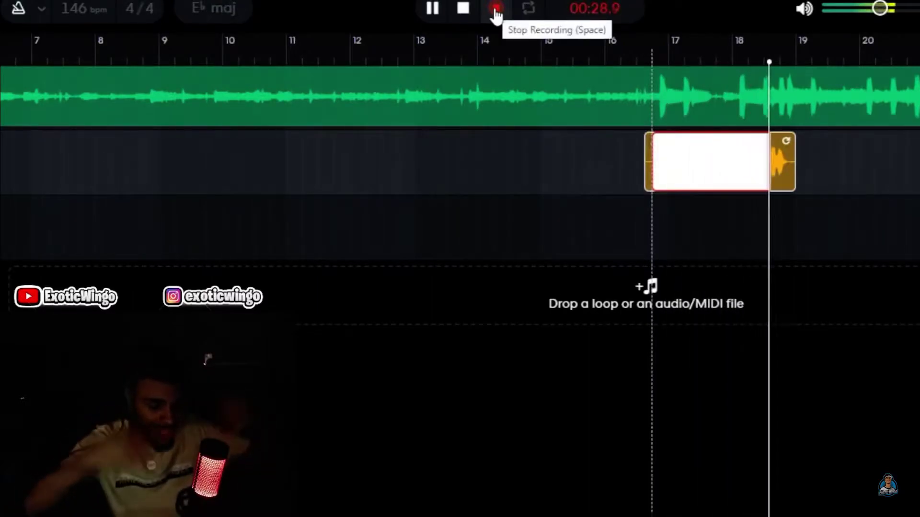
left_click(496, 10)
Play back the latest vocal take, then delete it together with the leftover sliver of the previous take
left_click(657, 57)
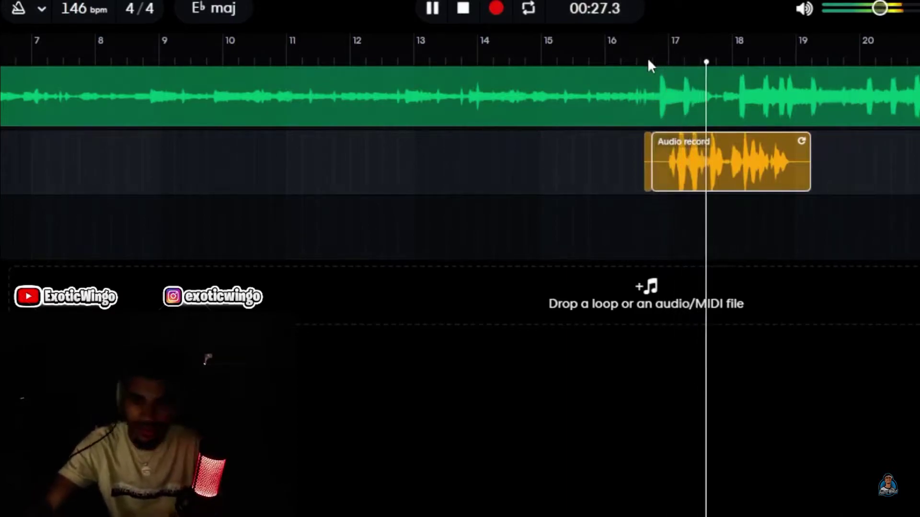
right_click(713, 166)
left_click(726, 254)
right_click(647, 155)
left_click(682, 249)
Record a longer vocal take on the empty track from about bar 16 to bar 19.5
left_click(549, 60)
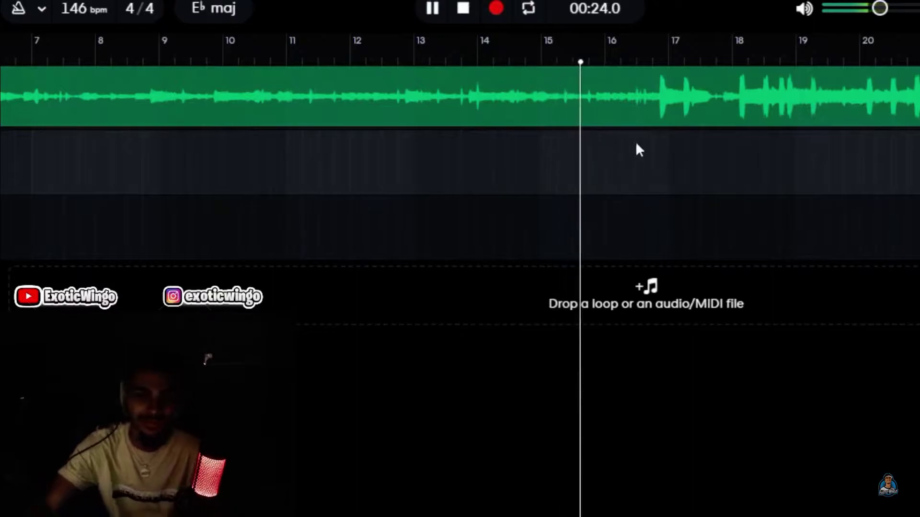
left_click(495, 10)
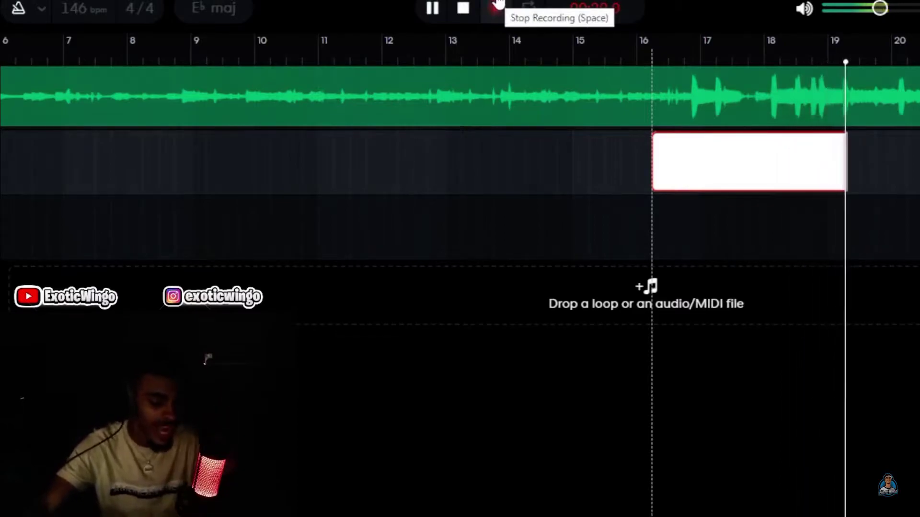
left_click(497, 6)
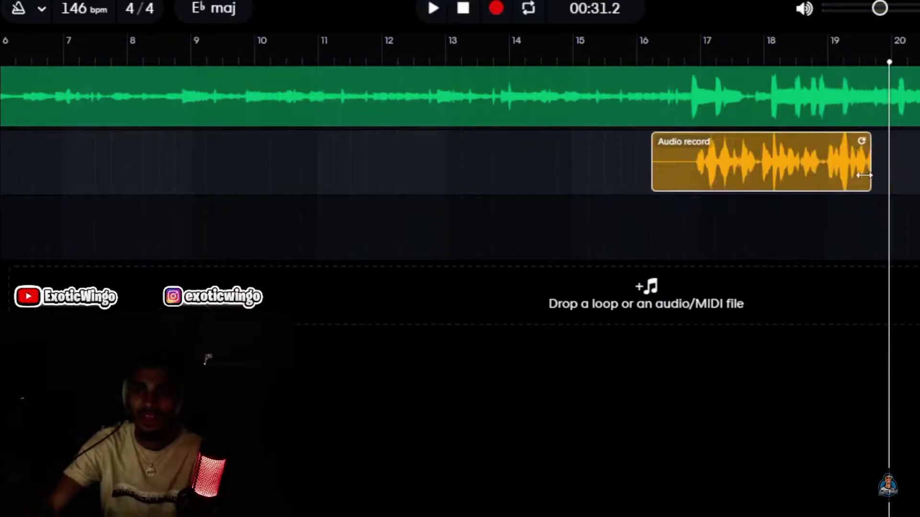
Trim the end of the vocal take back to about bar 19 and play the take back over the beat
left_click_drag(822, 189, 819, 192)
left_click(819, 192)
left_click(455, 18)
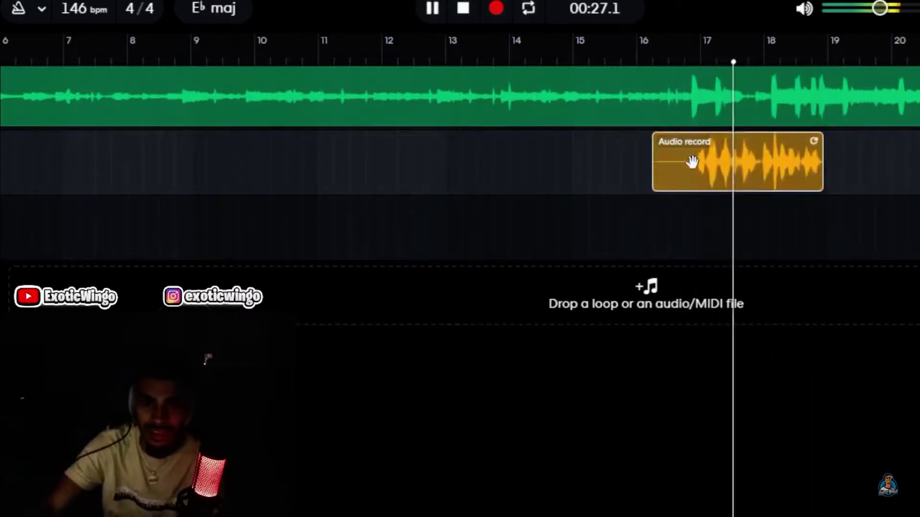
left_click(681, 54)
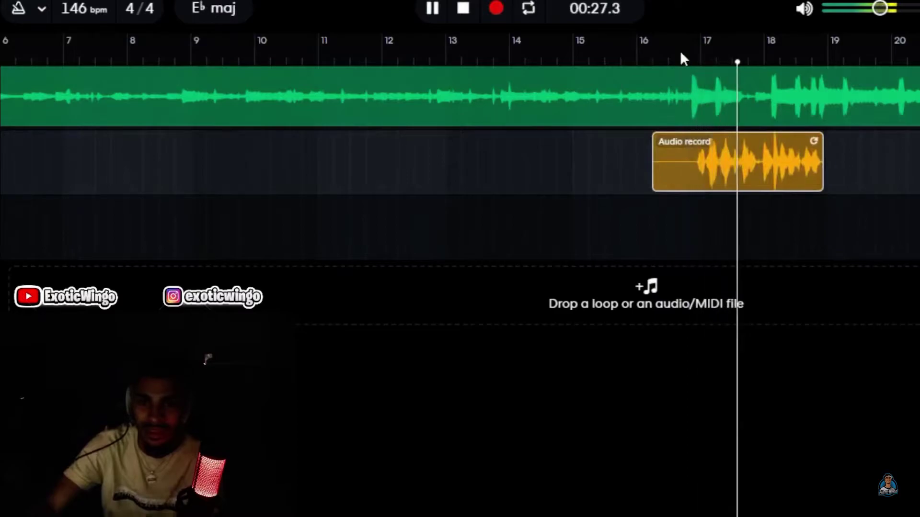
Record a new vocal take over the existing one from about bar 16.5 to bar 19, then delete the leftover sliver before it
left_click(642, 56)
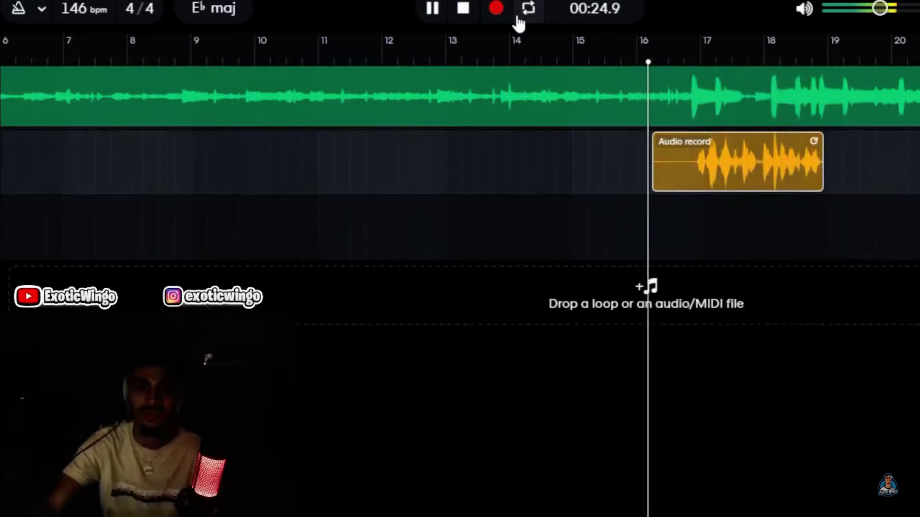
left_click(504, 17)
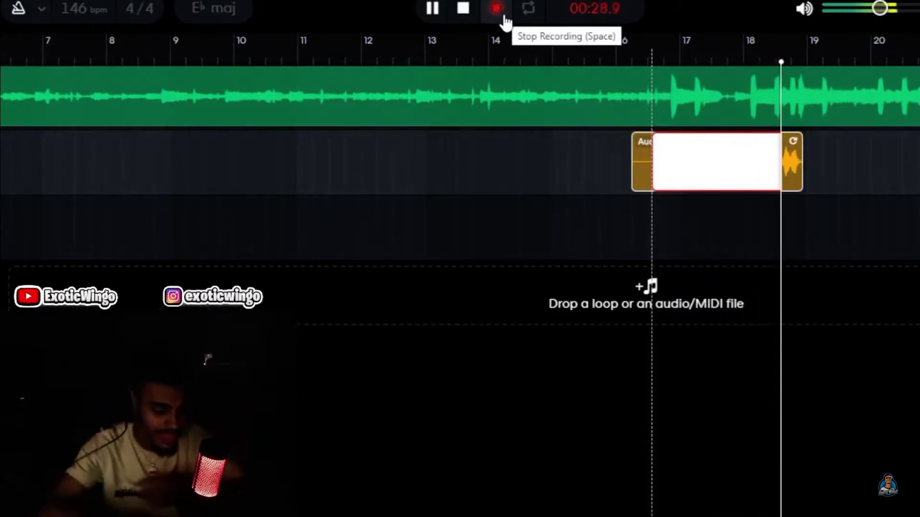
left_click(504, 16)
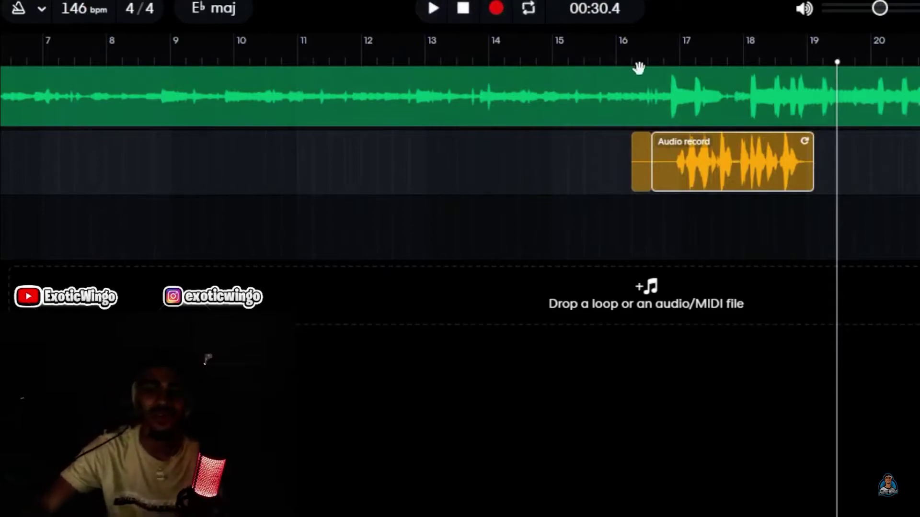
right_click(623, 161)
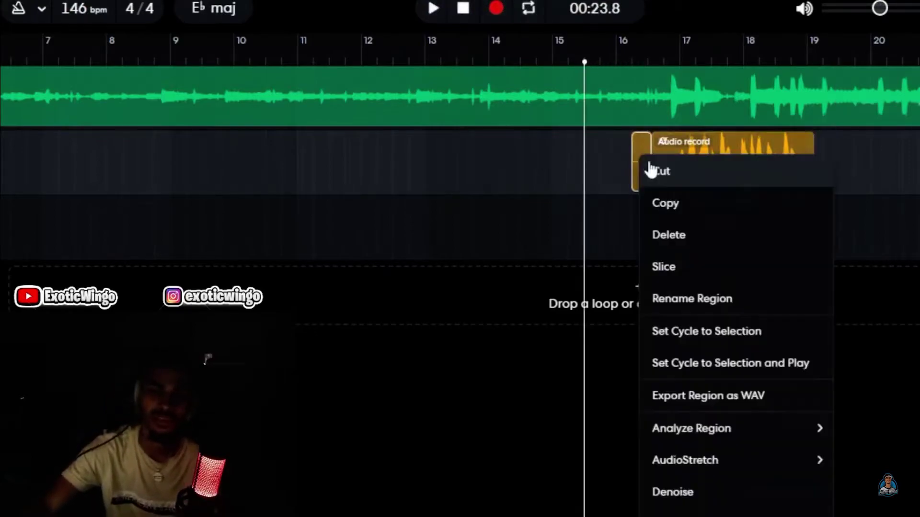
left_click(673, 235)
Play back the new vocal take, then record another attempt over it, starting at about bar 16.5
key("space")
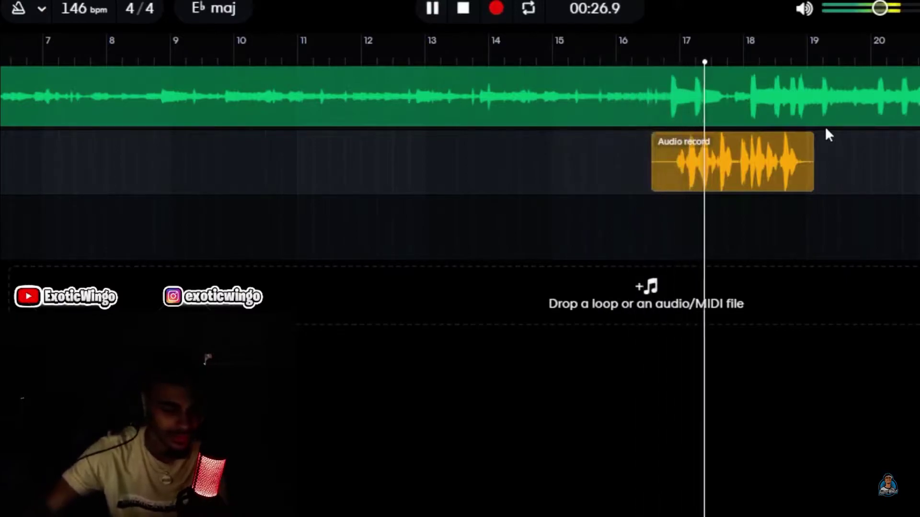
left_click(589, 55)
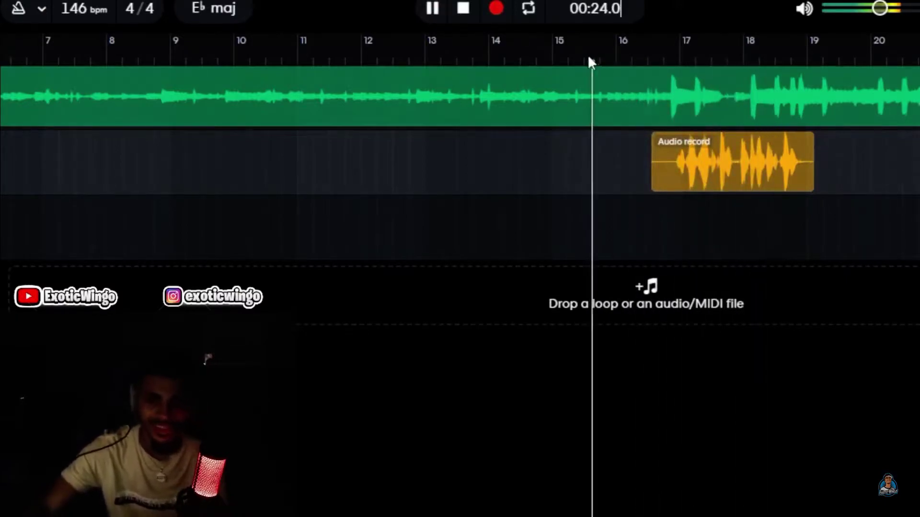
left_click(497, 8)
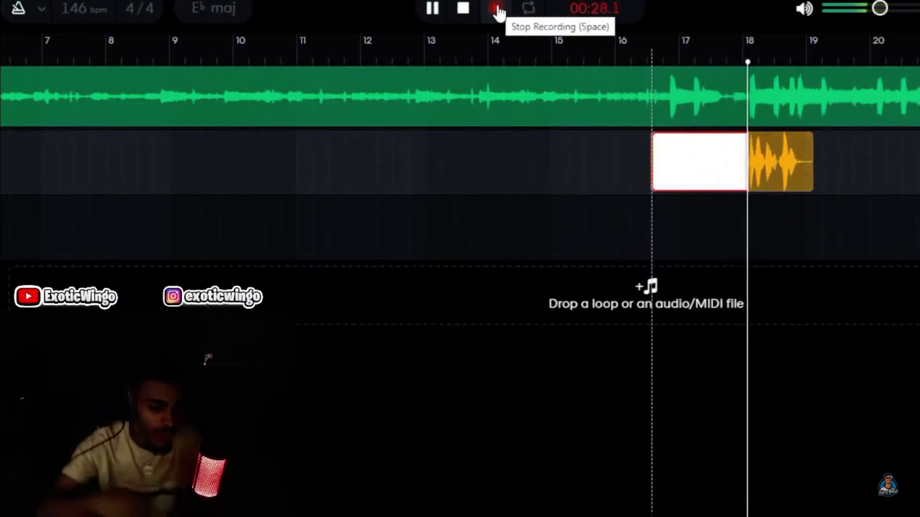
left_click(497, 8)
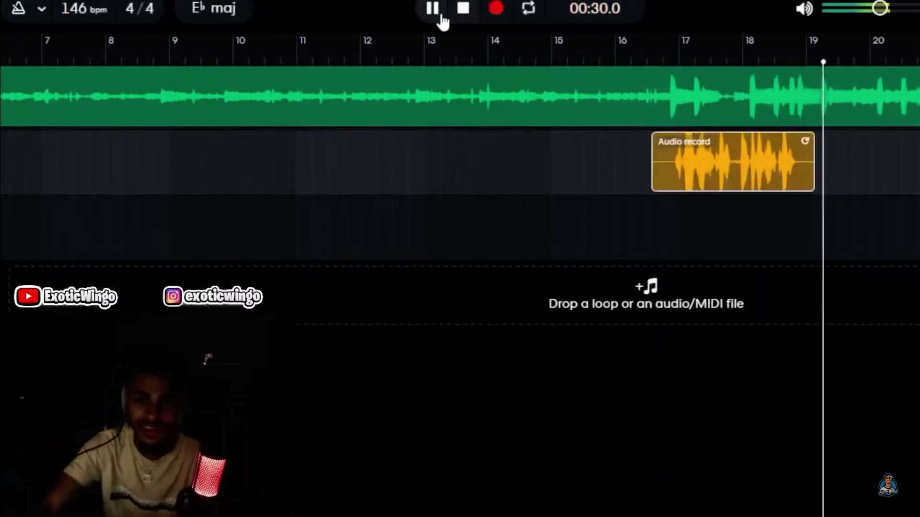
Listen to the re-recorded take, then record a further attempt over it from just before bar 17 to about bar 19
left_click(656, 54)
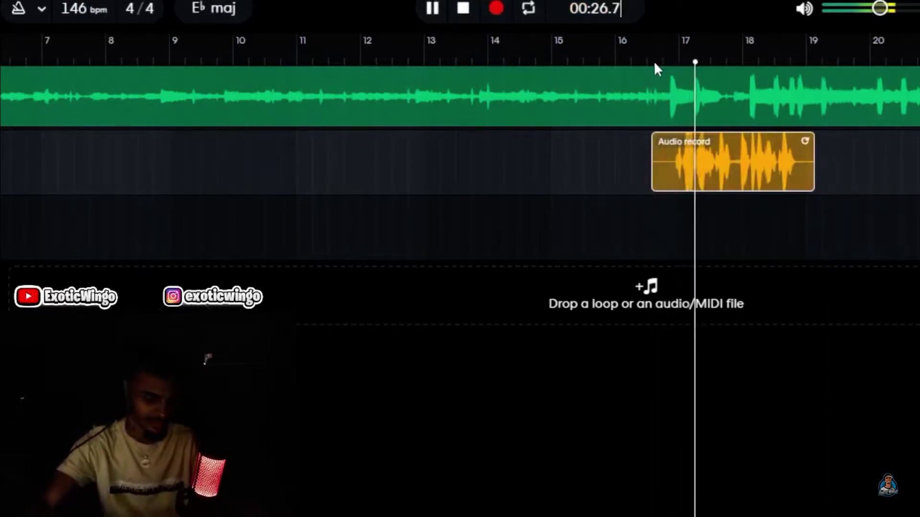
left_click(627, 56)
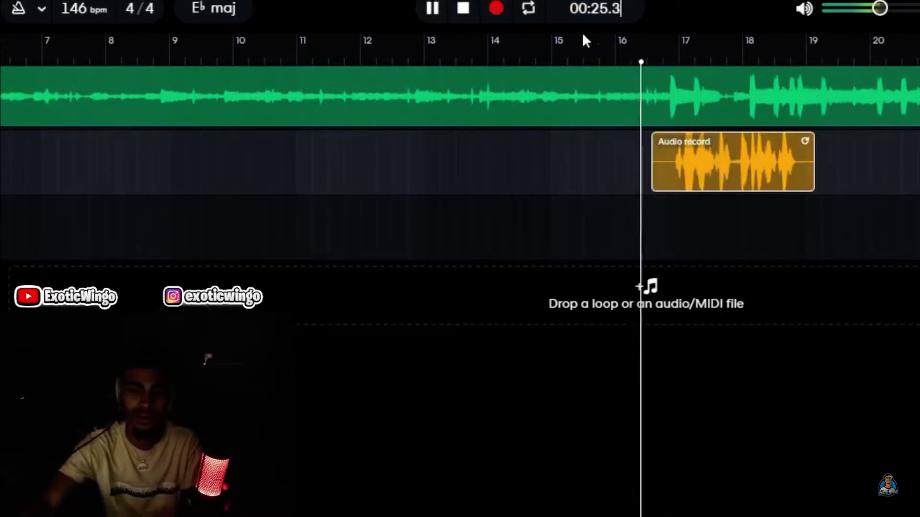
left_click(496, 9)
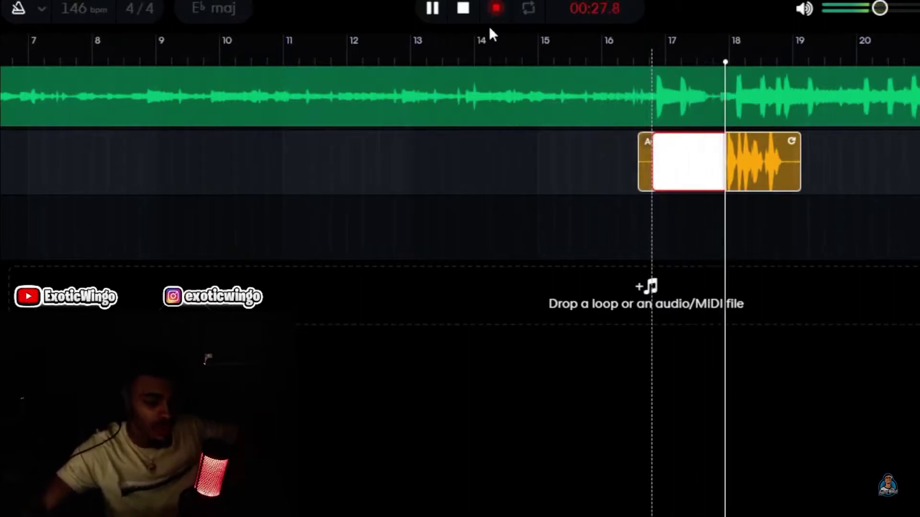
left_click(497, 9)
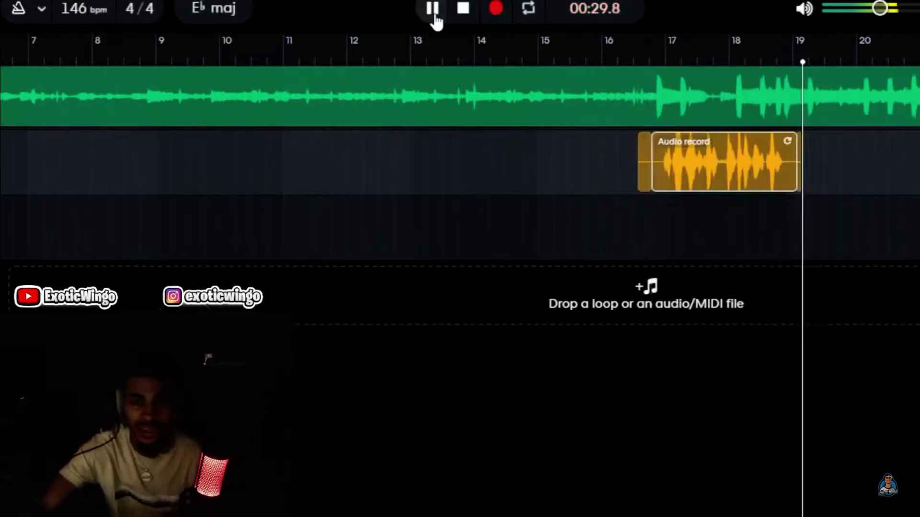
Play back the latest vocal take from about bar 16.5 and trim the silence off its end
right_click(686, 137)
left_click(641, 62)
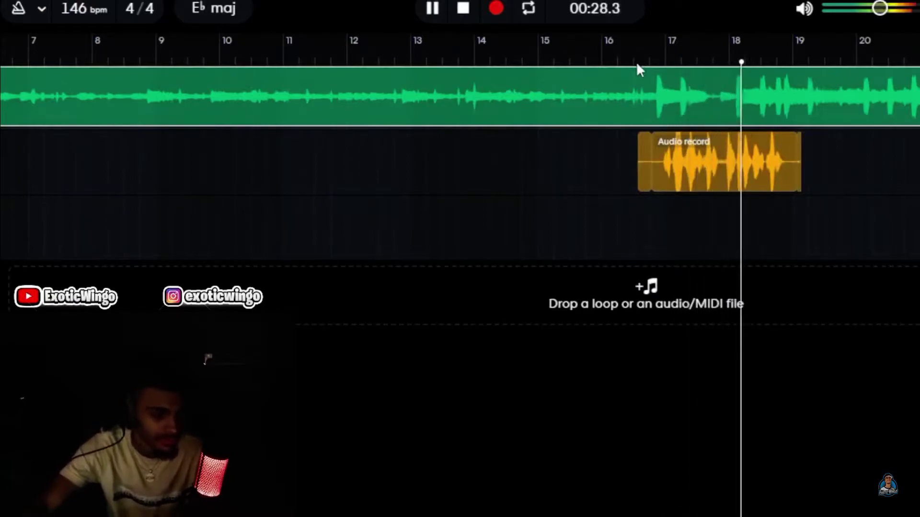
left_click(775, 146)
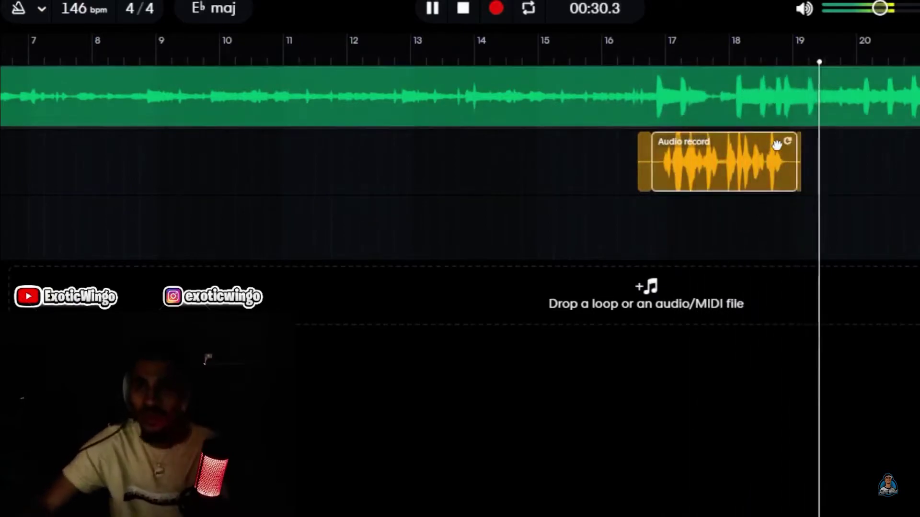
left_click_drag(795, 158, 784, 165)
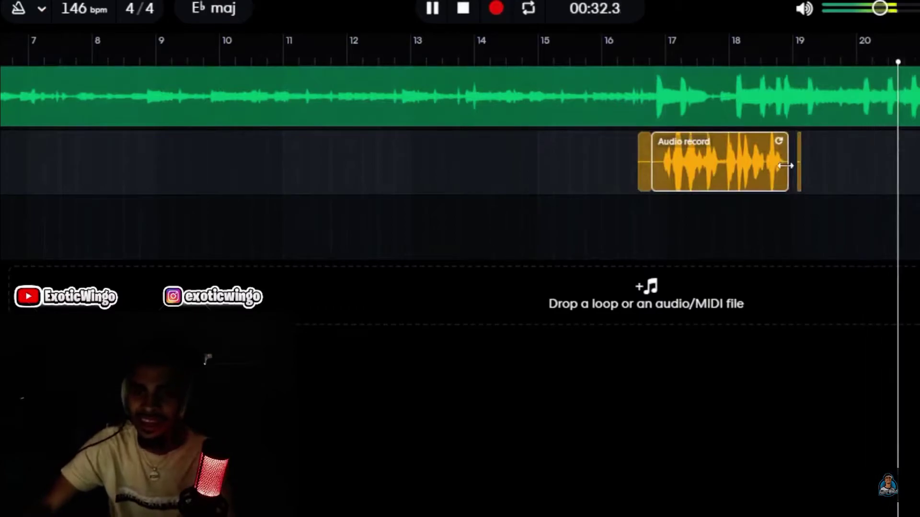
Delete the leftover slivers of the previous take on both sides of the trimmed vocal take
right_click(797, 158)
left_click(816, 218)
right_click(797, 166)
left_click(815, 244)
right_click(642, 158)
left_click(675, 245)
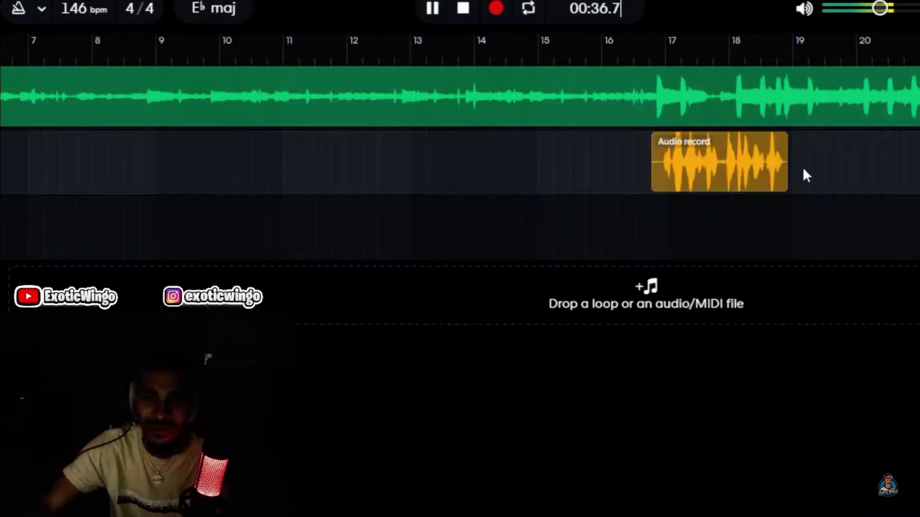
Play the beat into the vocal take, shift the take slightly later, and replay it from about bar 16.5
left_click(587, 50)
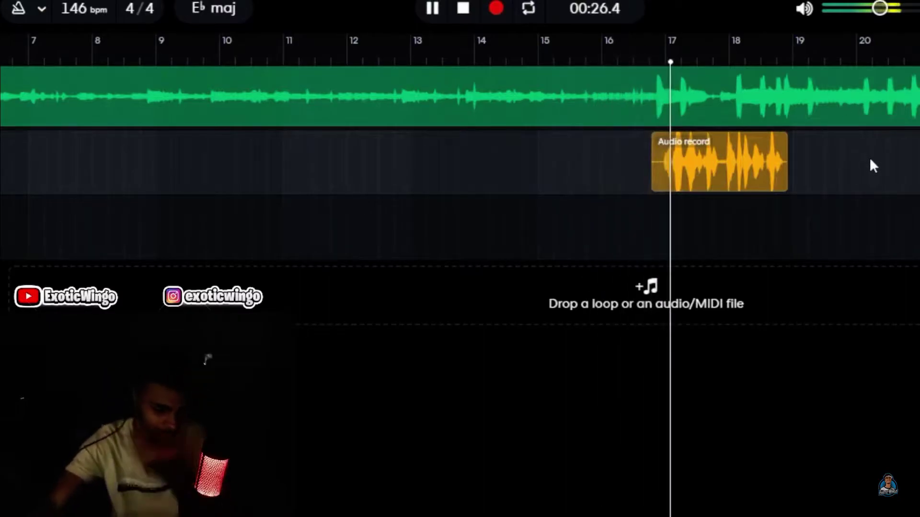
left_click(680, 162)
left_click_drag(680, 162, 686, 163)
left_click(643, 66)
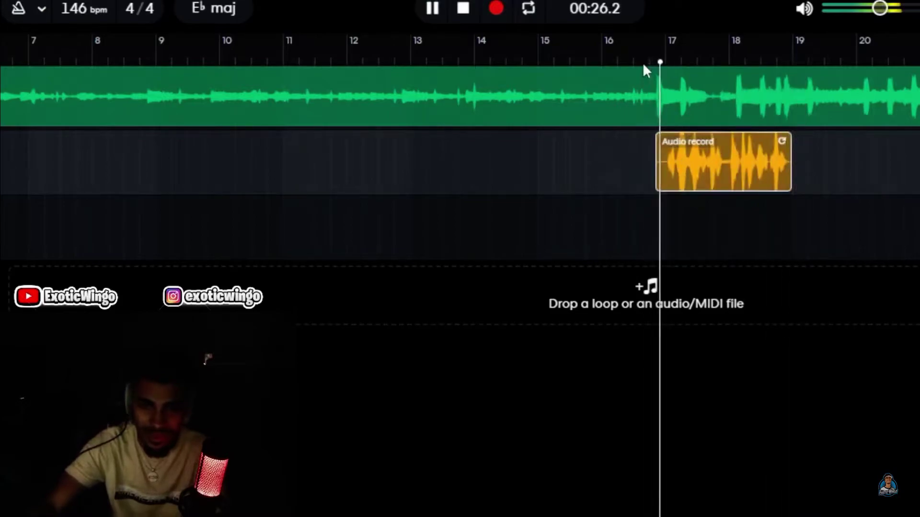
Move the vocal take slightly earlier in small nudges, replaying it from about bar 16.5 to check the timing
left_click(671, 163)
left_click(650, 62)
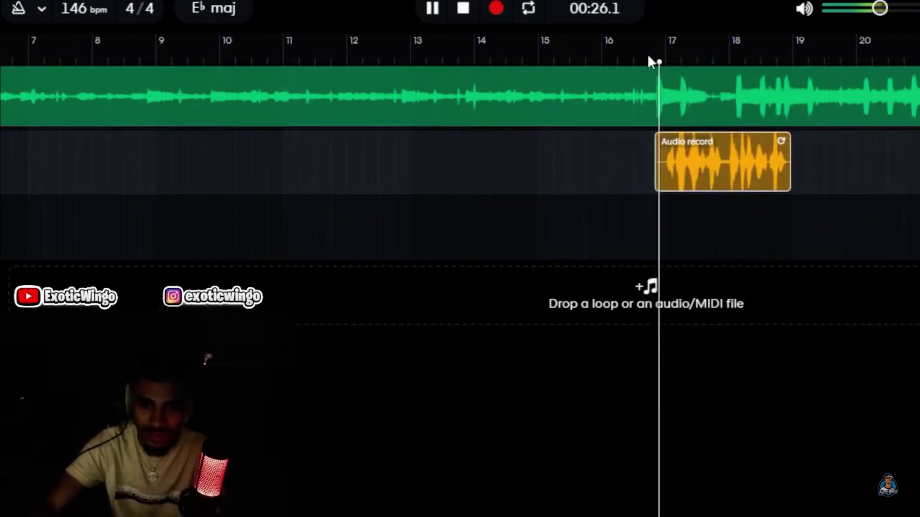
mouse_move(667, 153)
left_mouse_down()
mouse_move(666, 170)
mouse_move(662, 158)
left_mouse_up()
left_click(643, 58)
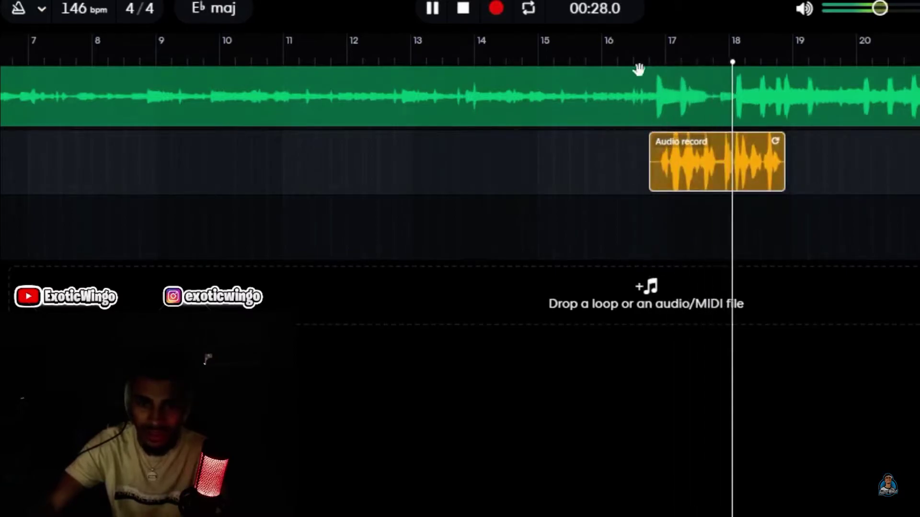
left_click(637, 69)
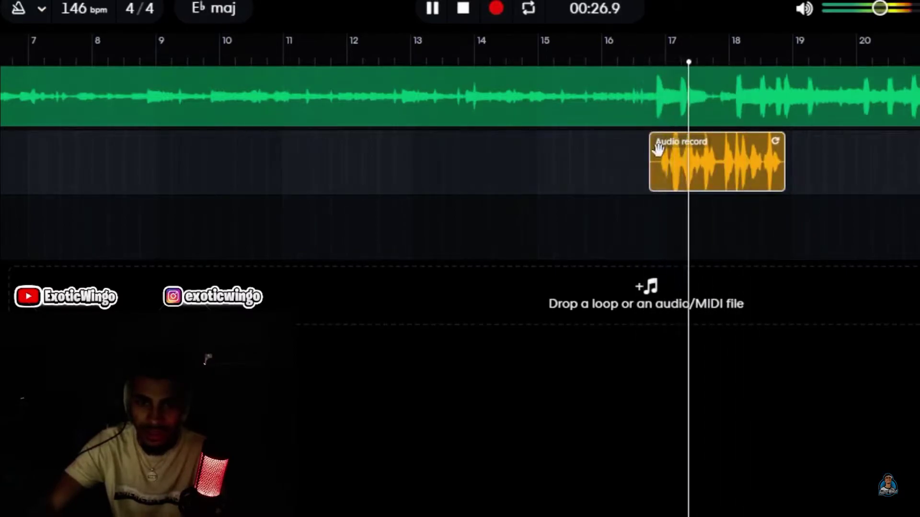
Trim the silent start of the vocal take to just before bar 17 and replay the take
left_click_drag(652, 162, 665, 168)
left_click(635, 60)
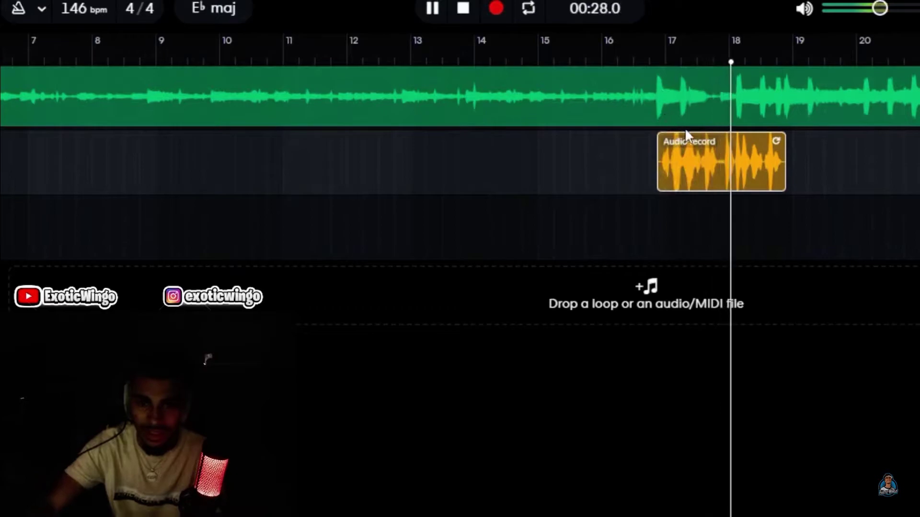
left_click(638, 58)
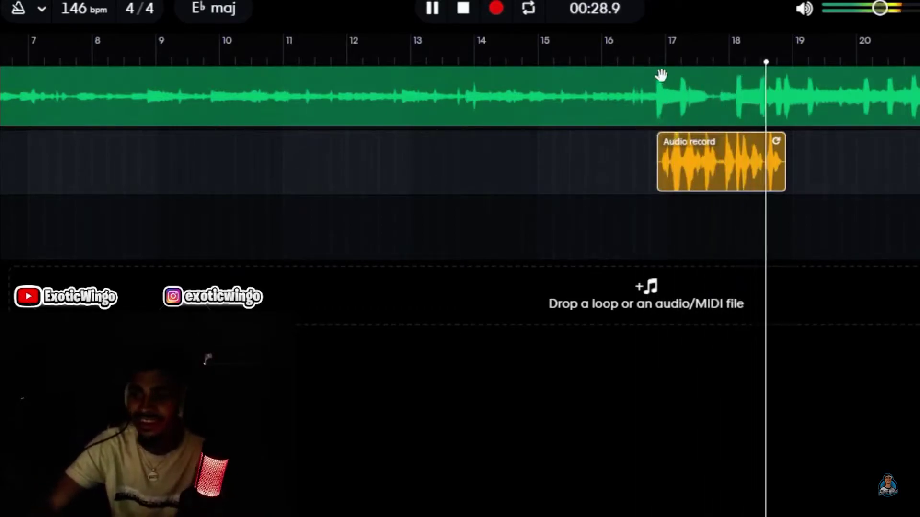
Delete the vocal take from its track and stop playback
right_click(690, 185)
left_click(718, 263)
left_click(431, 9)
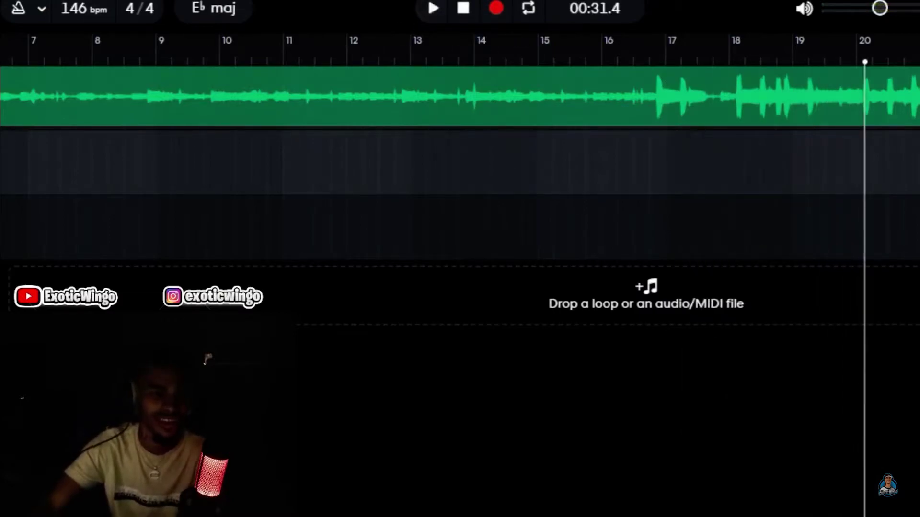
Browse the effect presets available for the empty vocal track
right_click(3, 158)
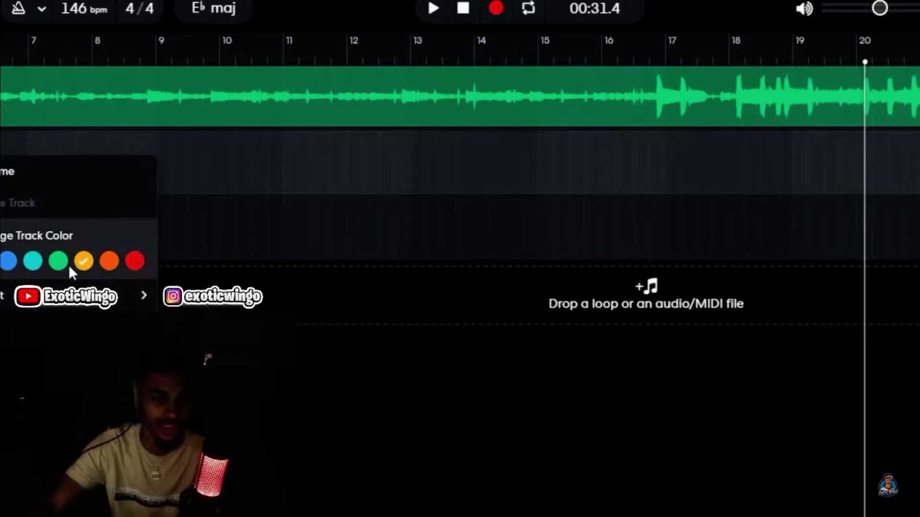
left_click(72, 308)
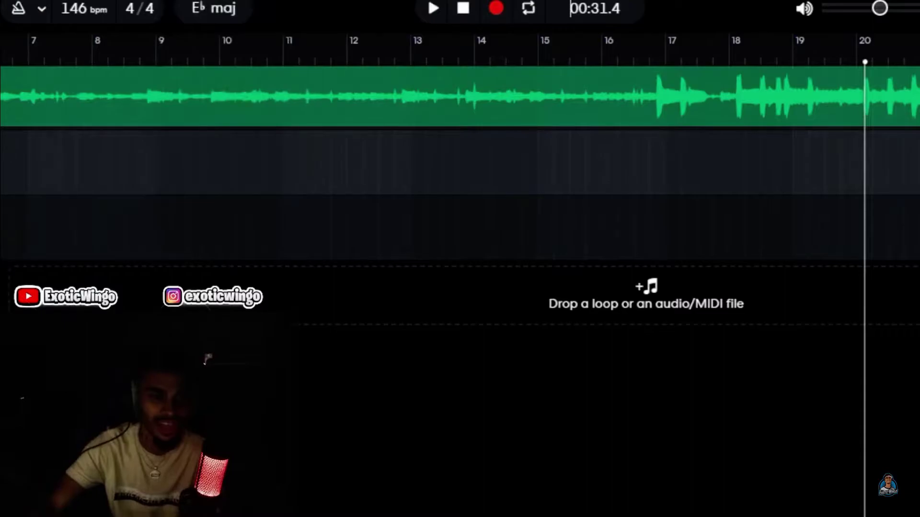
right_click(2, 158)
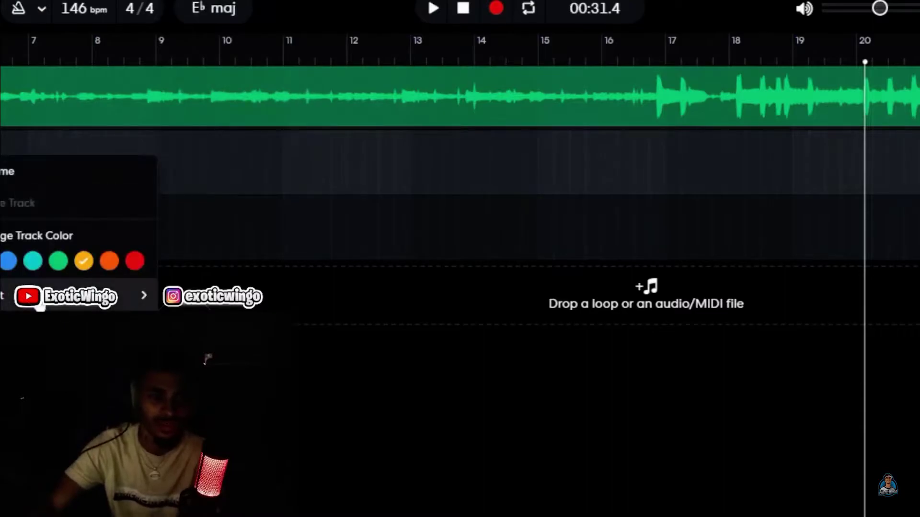
mouse_move(72, 296)
scroll(225, 158, "down", 8)
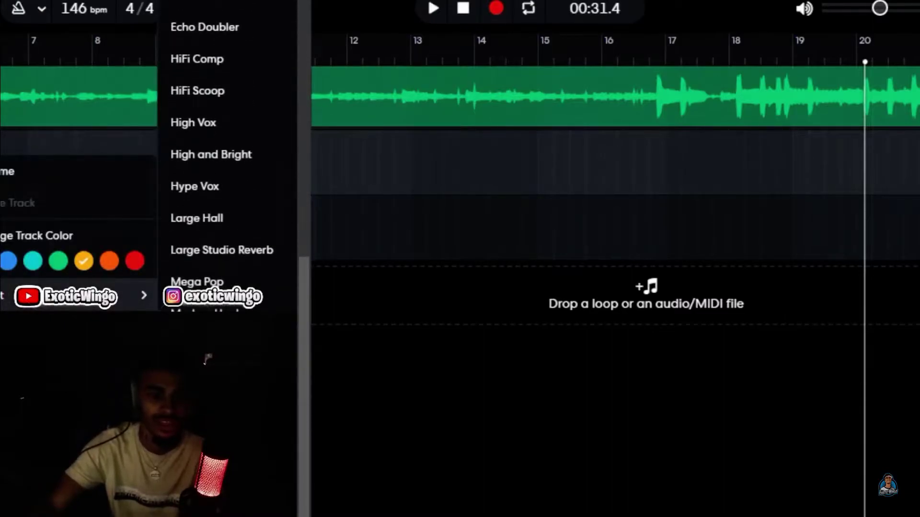
scroll(225, 158, "up", 8)
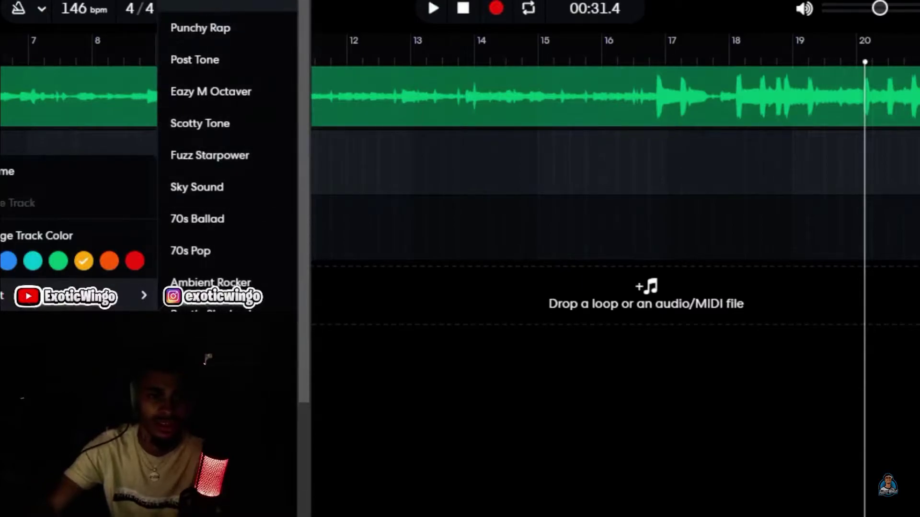
left_click(207, 358)
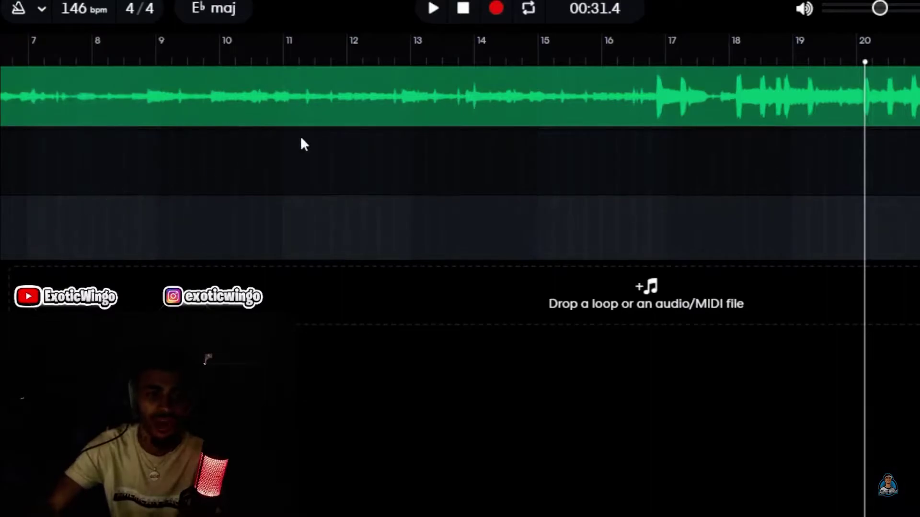
Play the beat from about bar 12 and select the empty vocal track directly below the beat
left_click(356, 56)
left_click(451, 8)
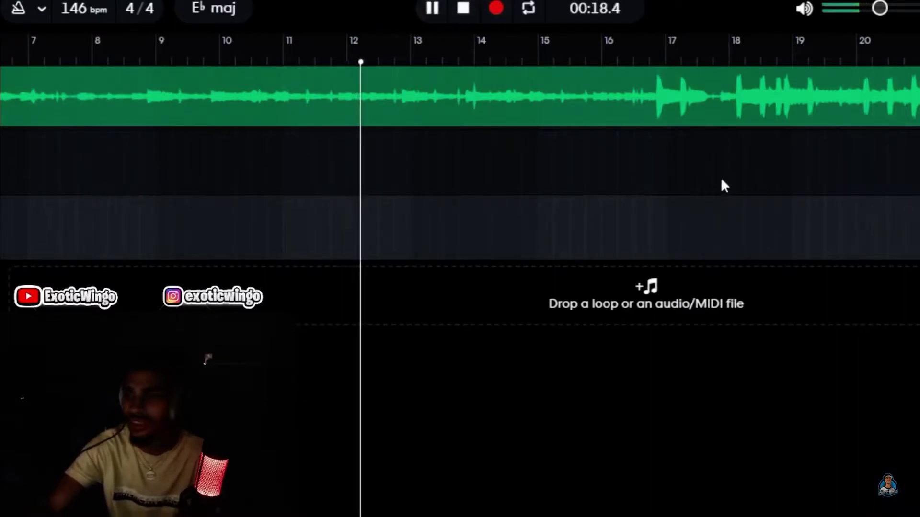
left_click(733, 180)
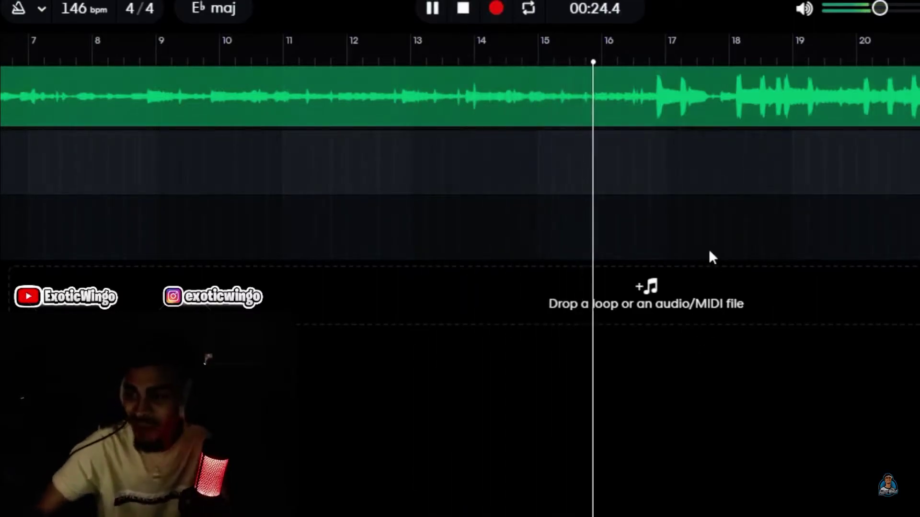
Record a vocal take from just before bar 17 to about bar 19, and delete it after a replay
left_click(503, 15)
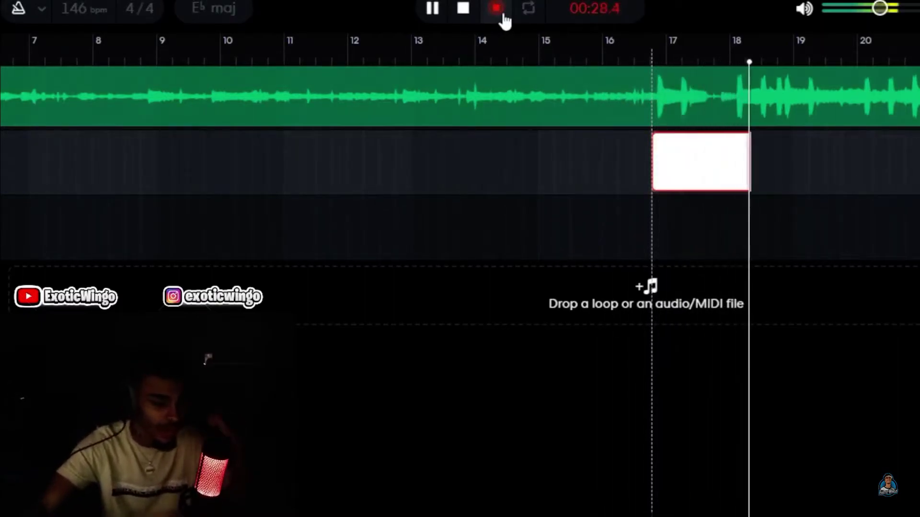
left_click(504, 15)
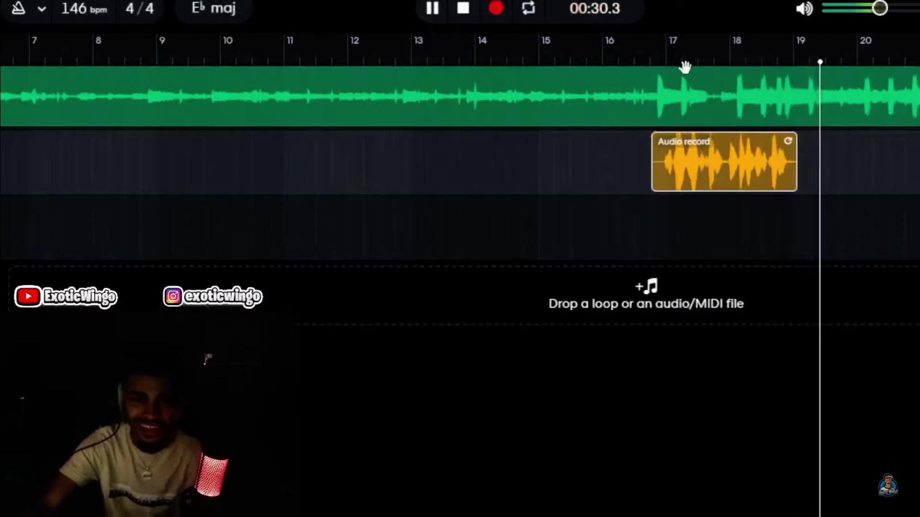
left_click(642, 61)
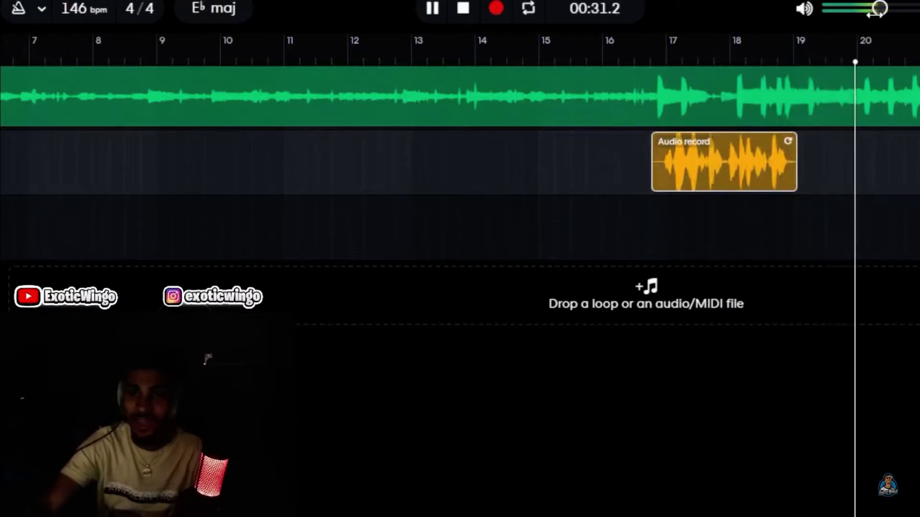
right_click(736, 181)
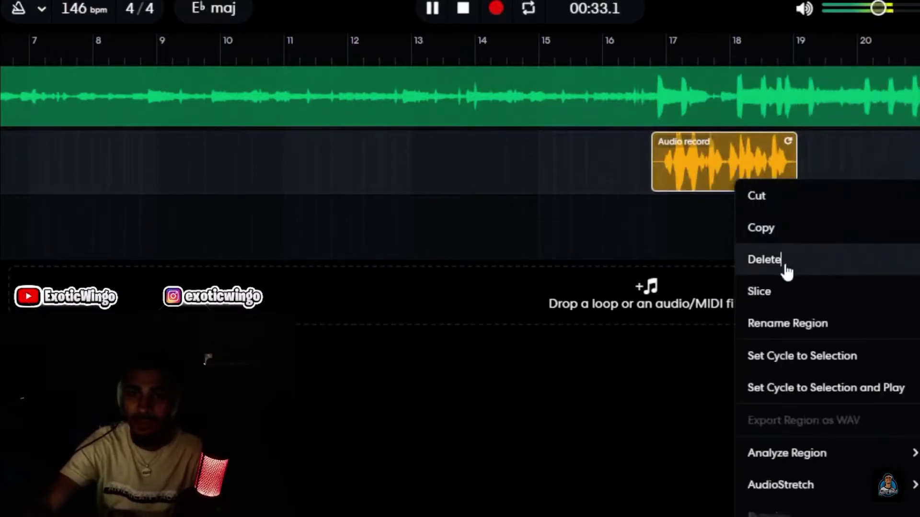
left_click(786, 272)
Record a new vocal take from about bar 16.5 to bar 18 and replay it
left_click(577, 60)
left_click(499, 11)
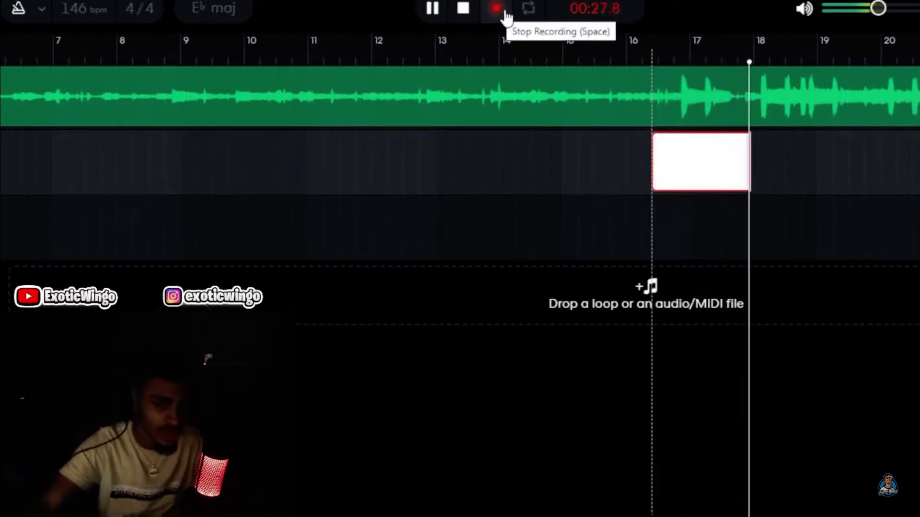
left_click(505, 14)
left_click(674, 54)
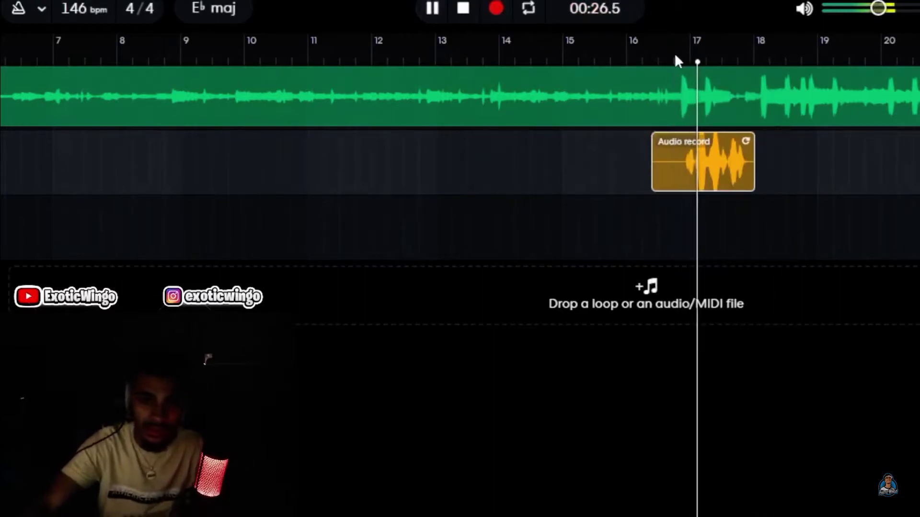
Re-record the vocal line over the existing take from just before bar 17 and replay the result
left_click(656, 60)
left_click(495, 18)
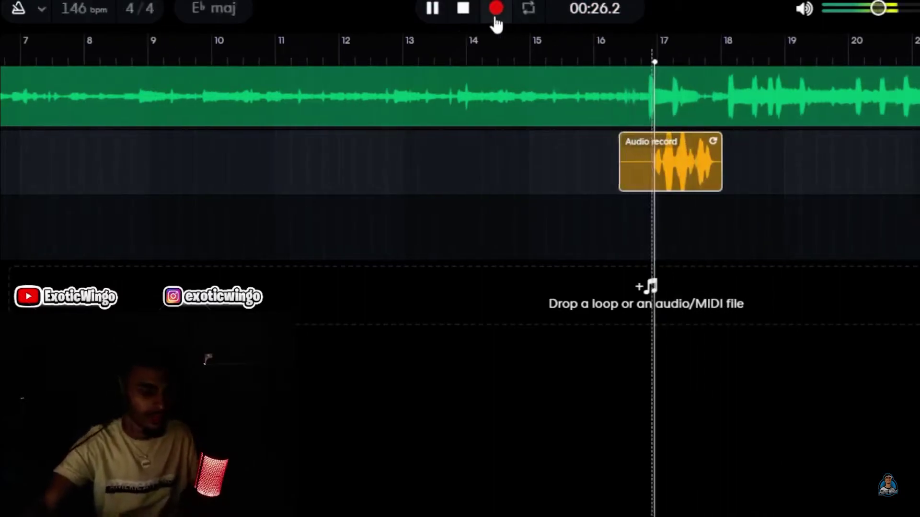
left_click(433, 10)
left_click(433, 9)
left_click(646, 58)
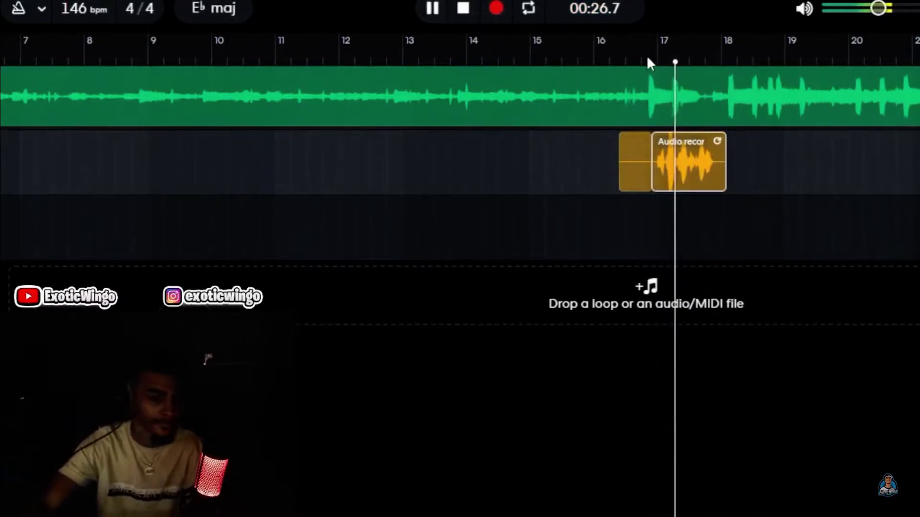
left_click(651, 58)
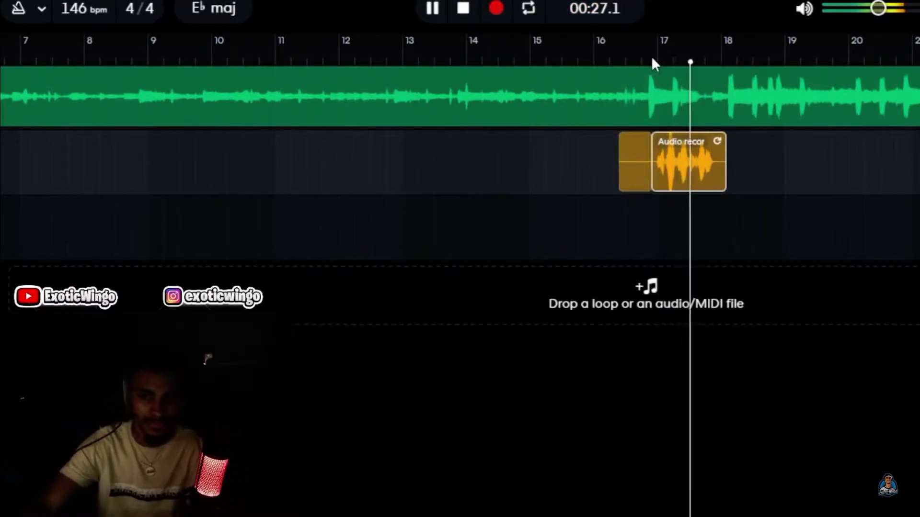
Delete the silent leftover piece in front of the new take and shorten the take's end slightly
right_click(633, 173)
left_click(639, 183)
left_click(656, 58)
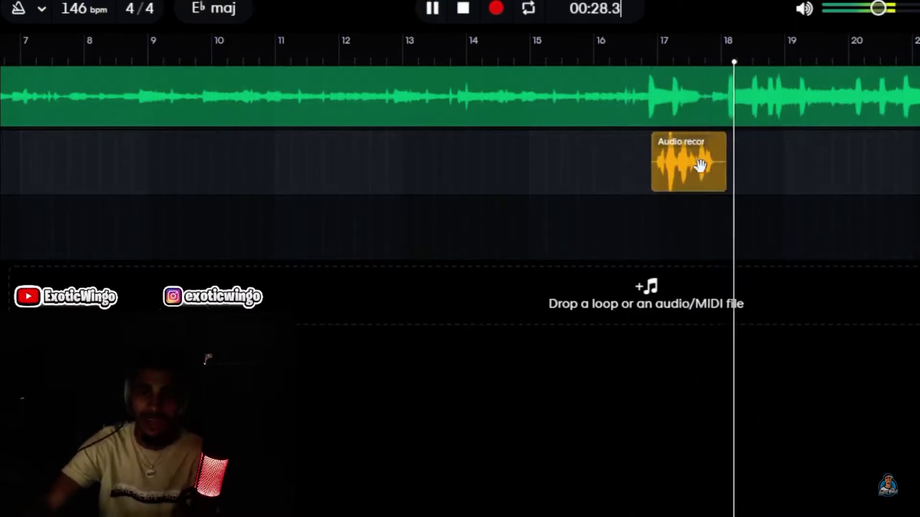
left_click_drag(725, 171, 719, 171)
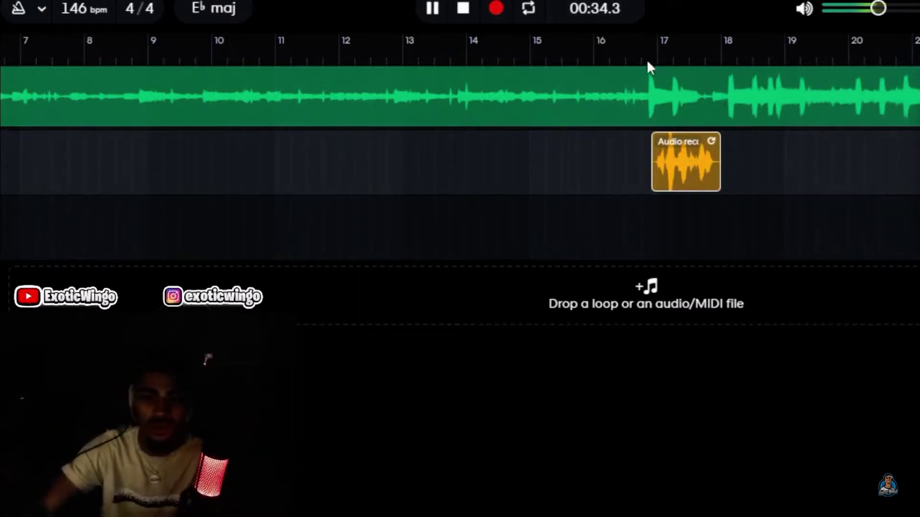
left_click(627, 55)
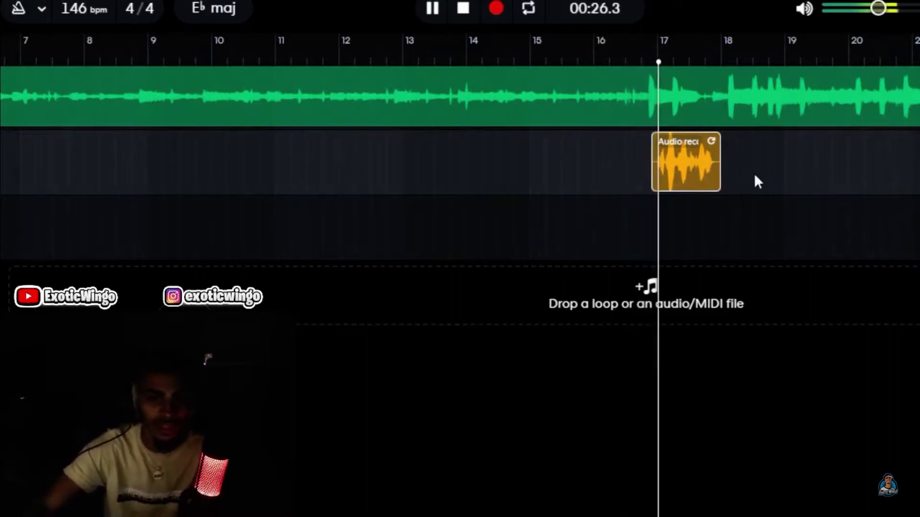
left_click(597, 56)
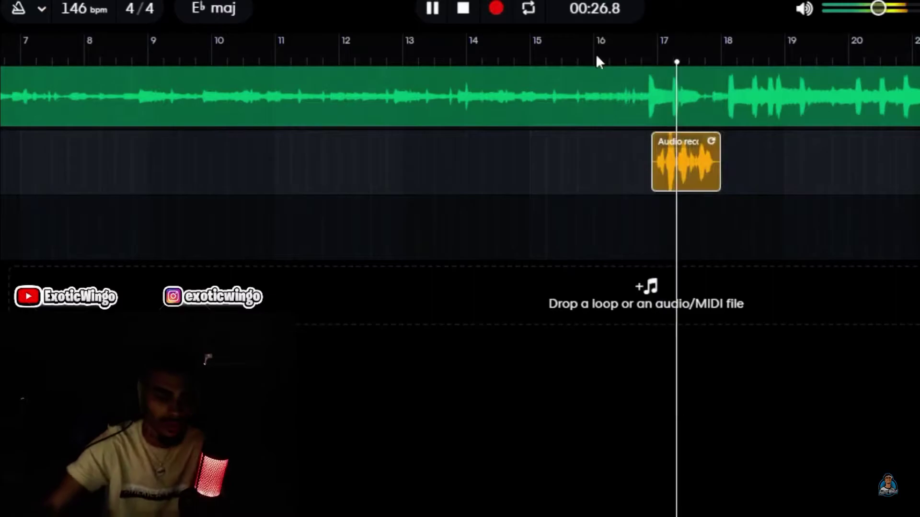
Move the vocal take slightly earlier and replay it from about bar 16.5 to check the timing
left_click_drag(667, 147, 664, 148)
left_click(627, 54)
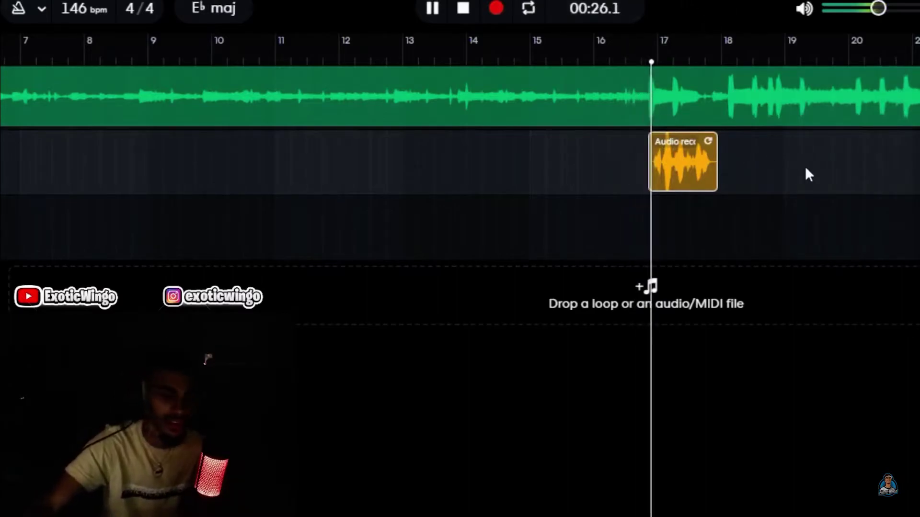
left_click(631, 50)
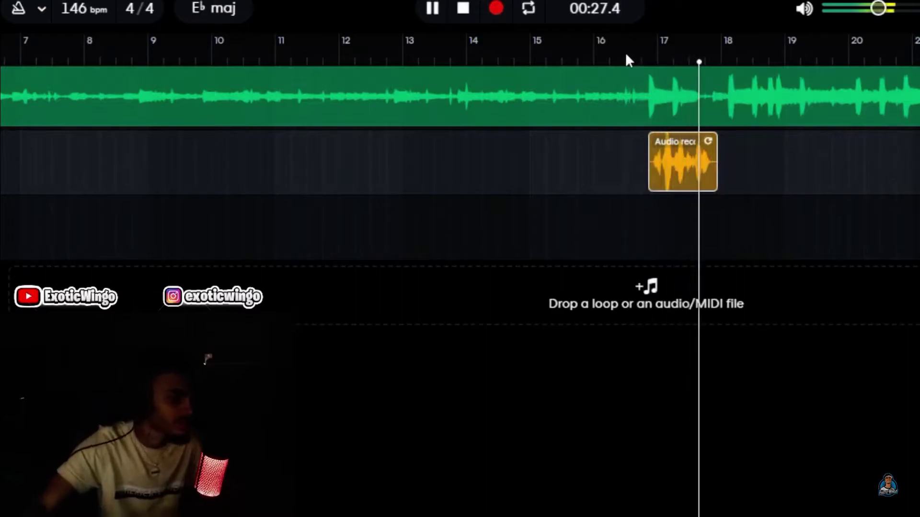
left_click(628, 56)
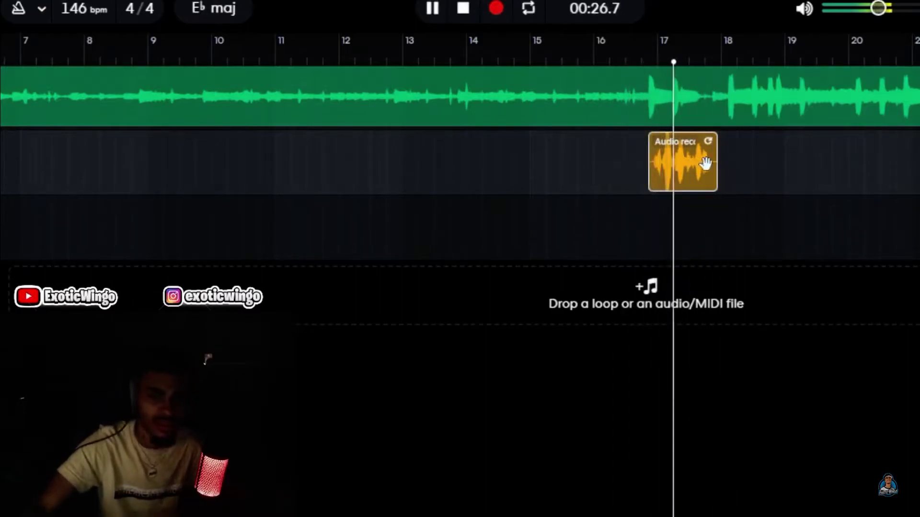
Trim the silent tail of the vocal take to just before bar 18 and replay it
left_click_drag(719, 164, 710, 173)
left_click(632, 56)
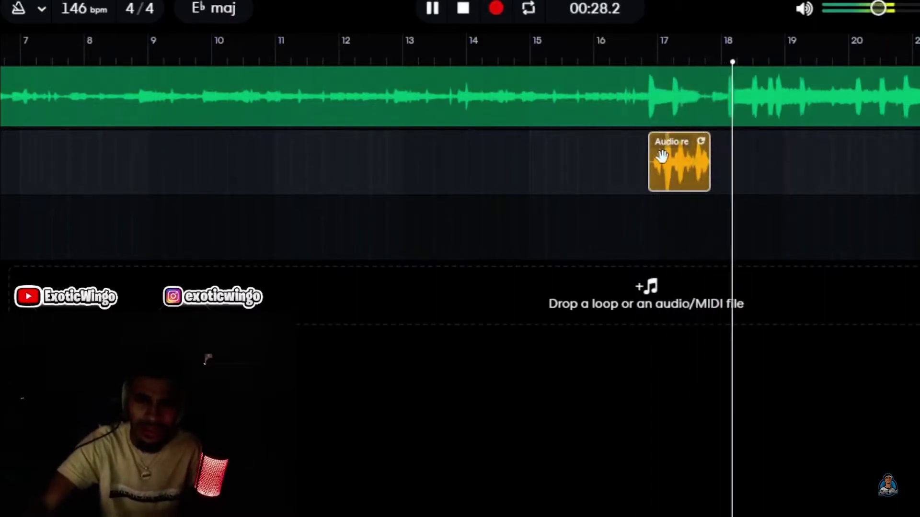
left_click(641, 62)
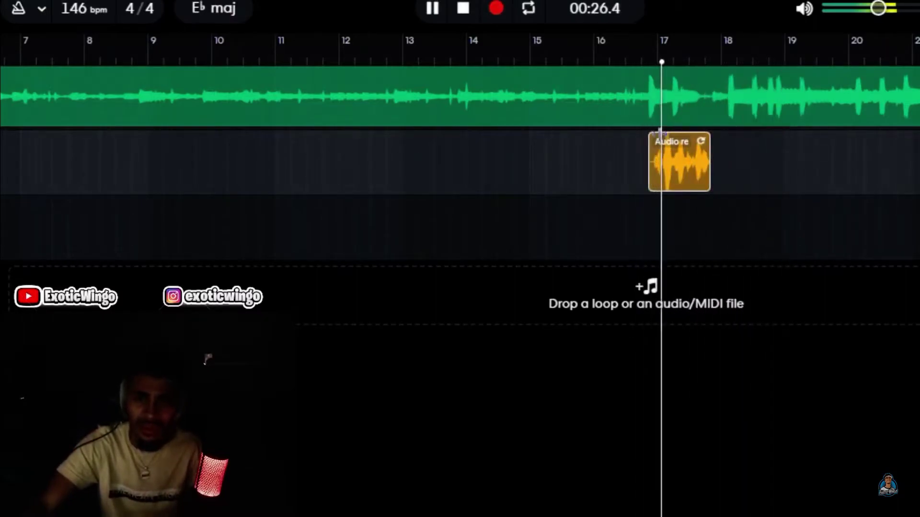
Fine-tune the vocal take's start just before bar 17 with tiny nudges later and earlier, replaying it to compare the timing
left_click_drag(662, 161, 664, 161)
left_click(642, 56)
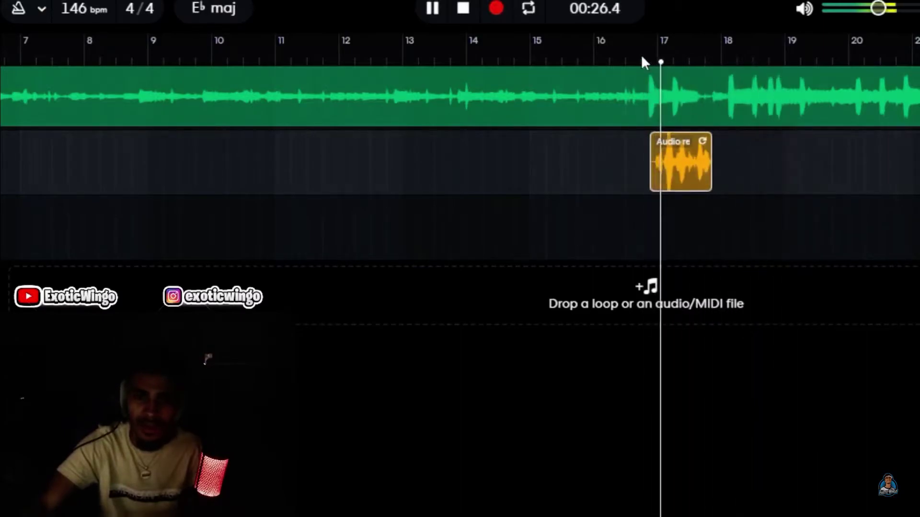
left_click_drag(670, 161, 660, 166)
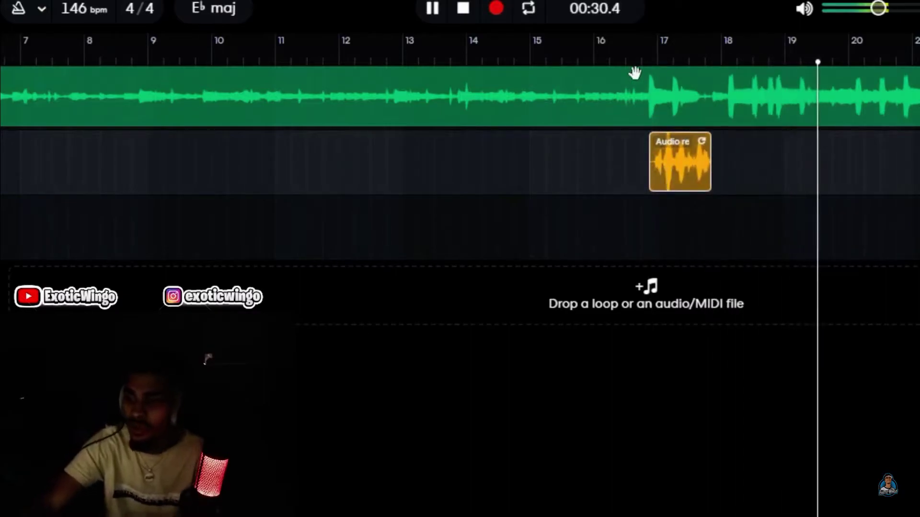
left_click(643, 57)
left_click(621, 53)
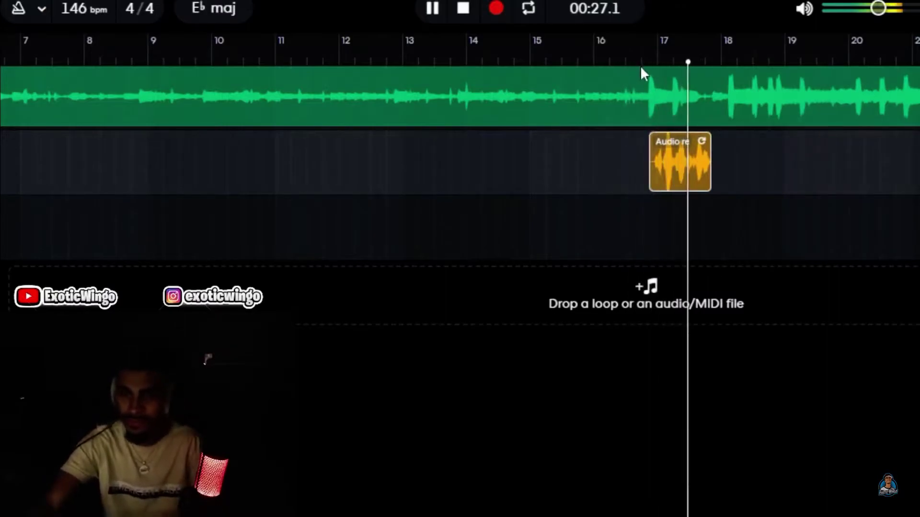
left_click(633, 54)
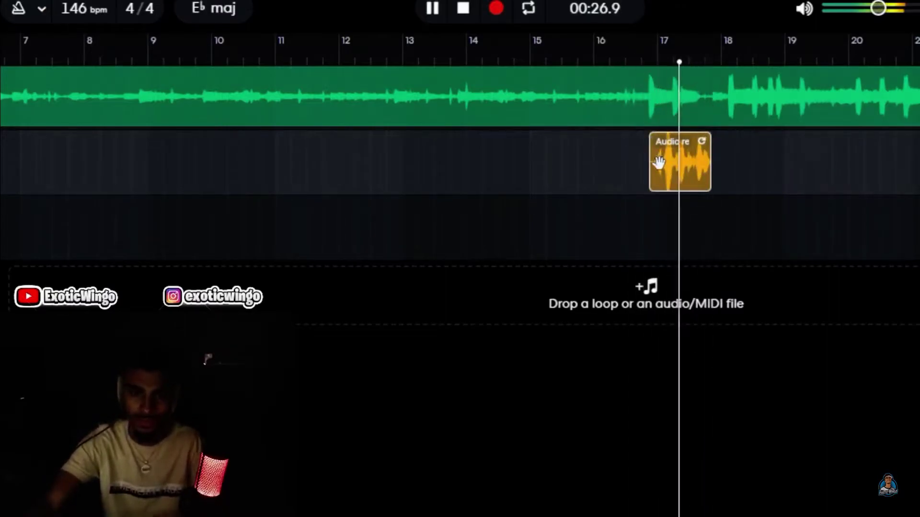
left_click(621, 54)
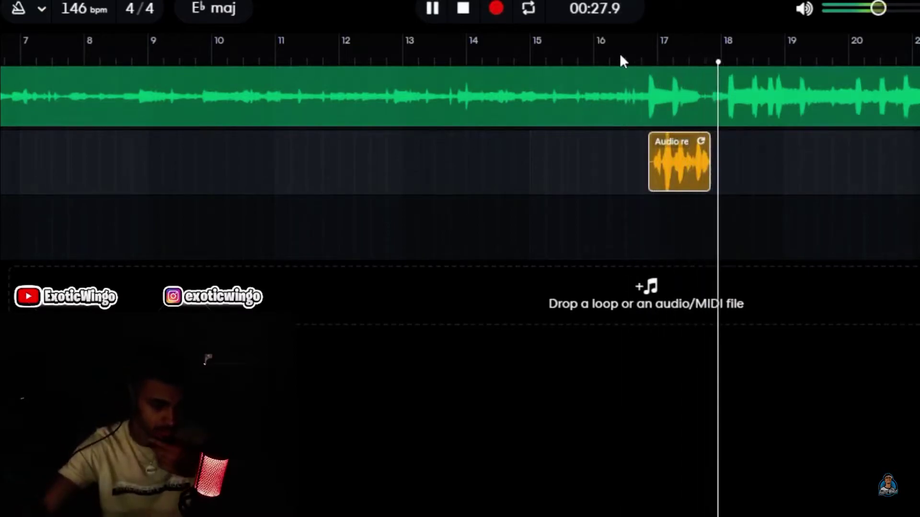
Play the song from about bar 16 past bar 39 to rehearse over the beat, and return to replay the vocal take
left_click(591, 61)
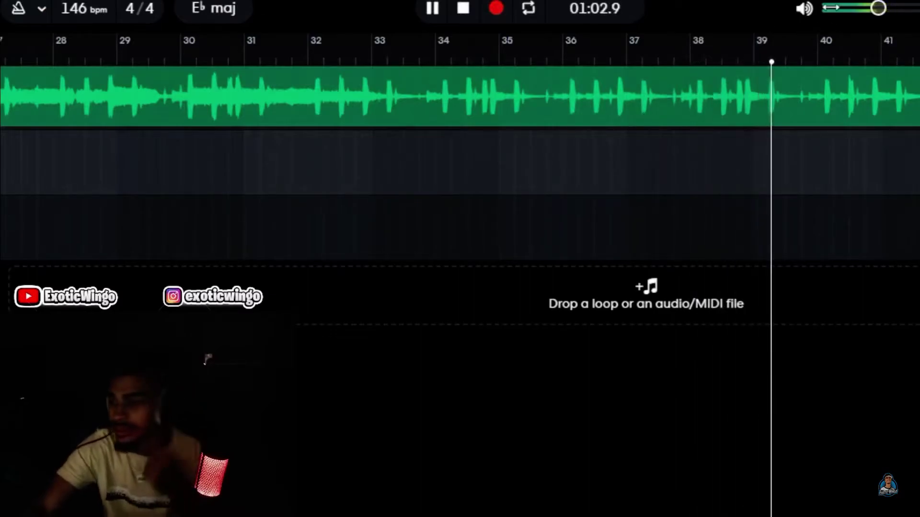
scroll(460, 144, "left", 15)
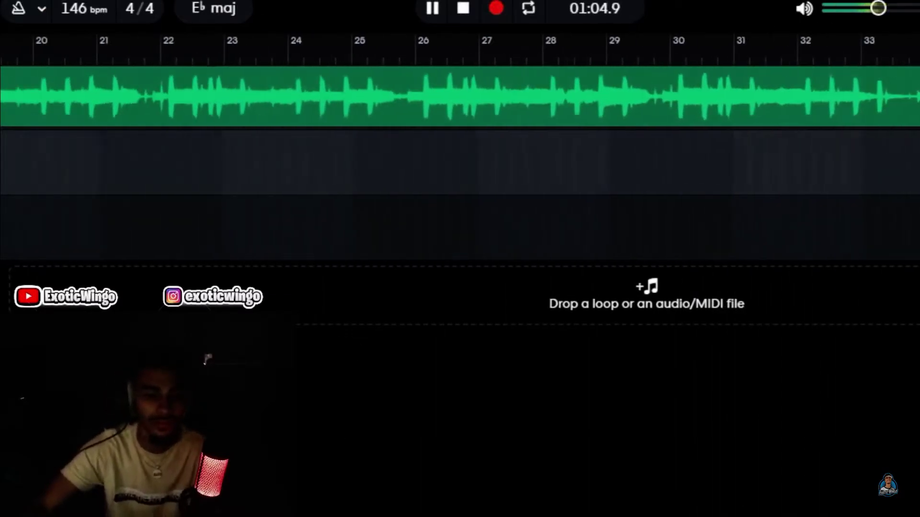
scroll(460, 144, "right", 3)
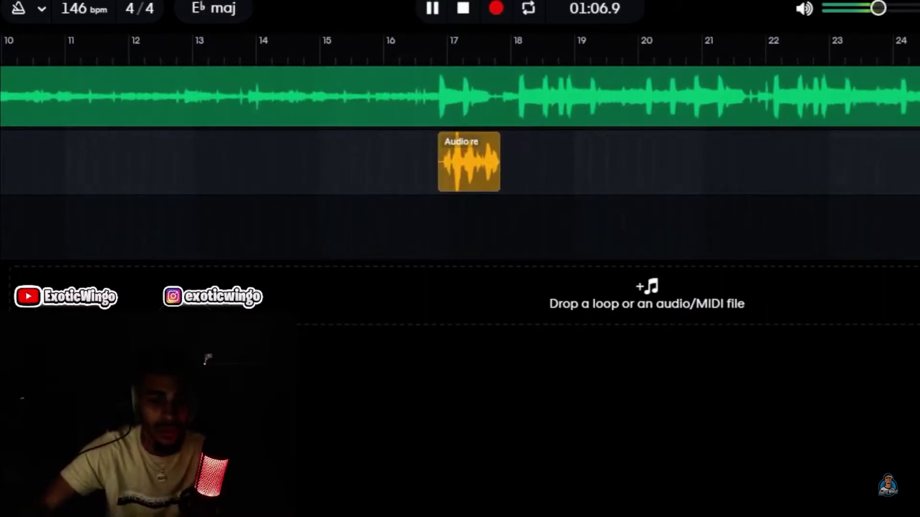
scroll(460, 144, "right", 1)
scroll(459, 144, "right", 1)
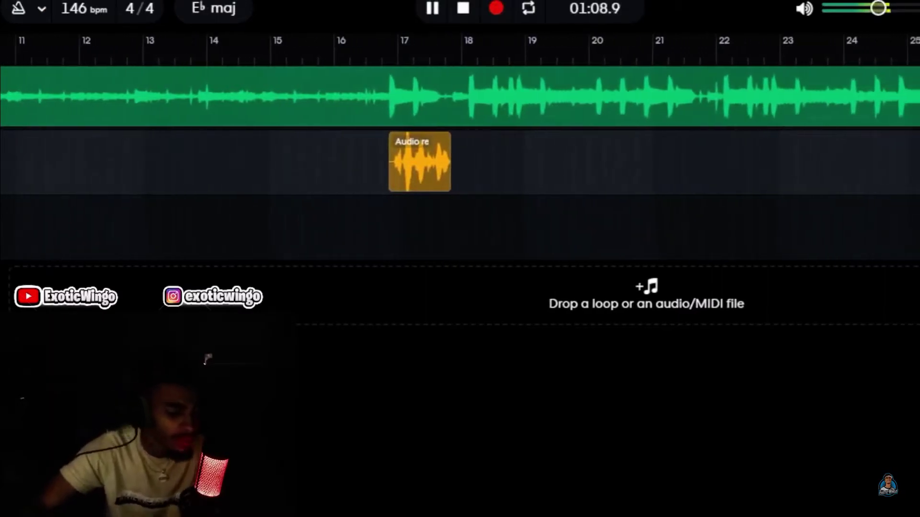
scroll(460, 144, "right", 5)
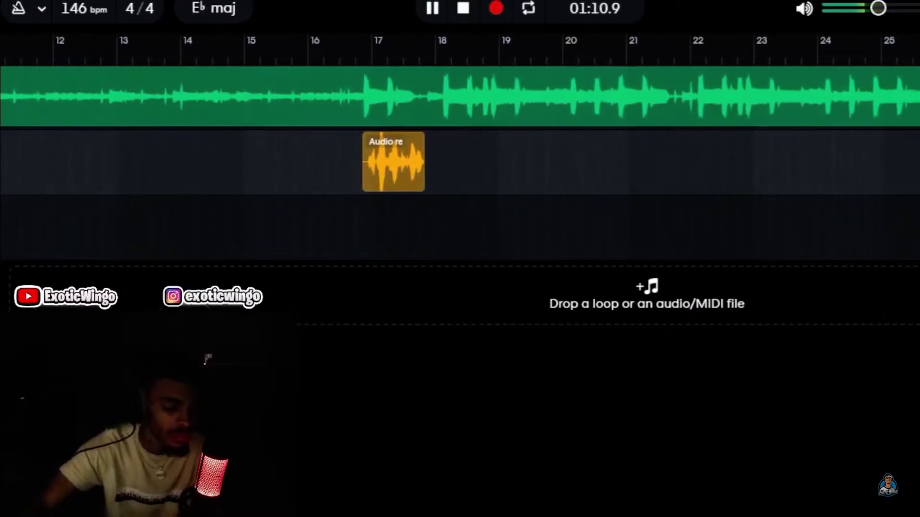
scroll(327, 302, "left", 5)
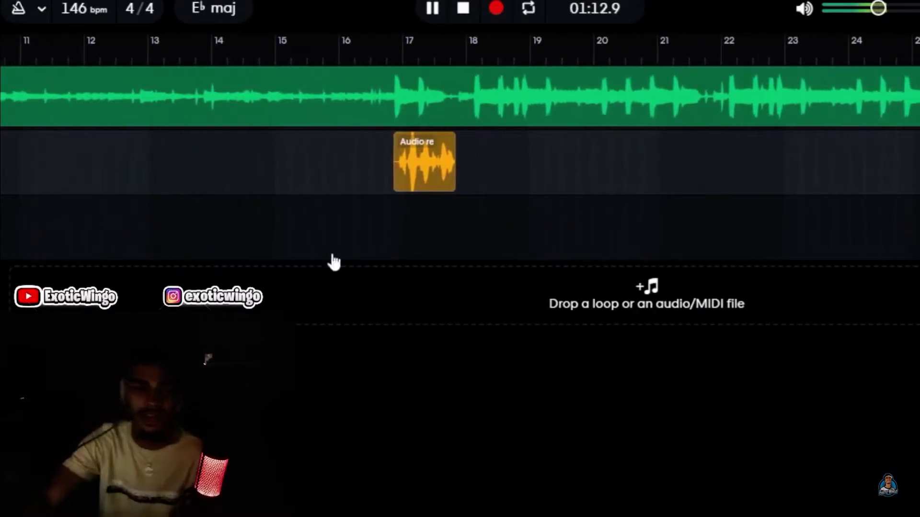
left_click(358, 51)
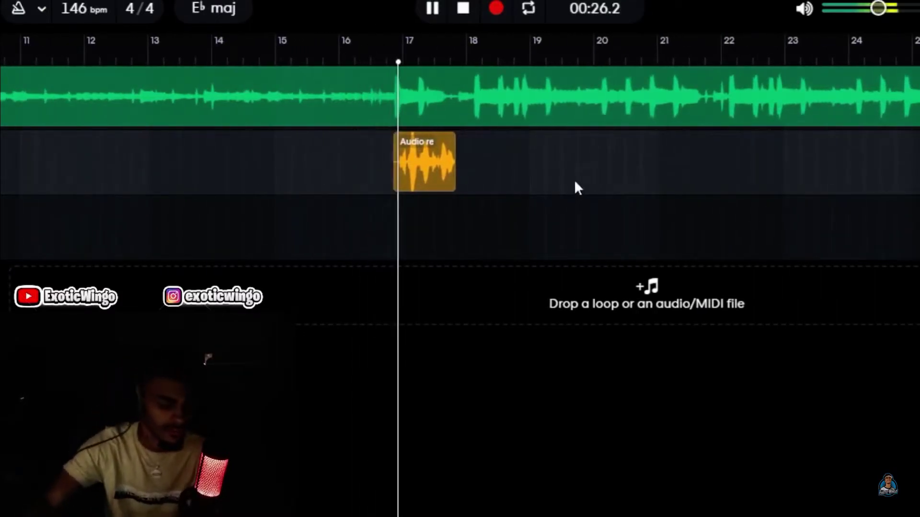
Re-record the opening vocal line over the trimmed take, from just before bar 17 to about bar 18
left_click(357, 50)
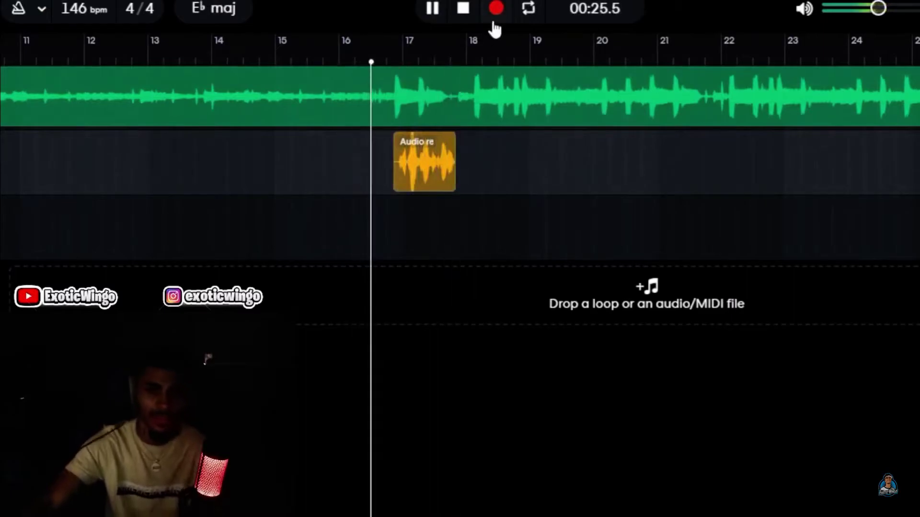
left_click(496, 17)
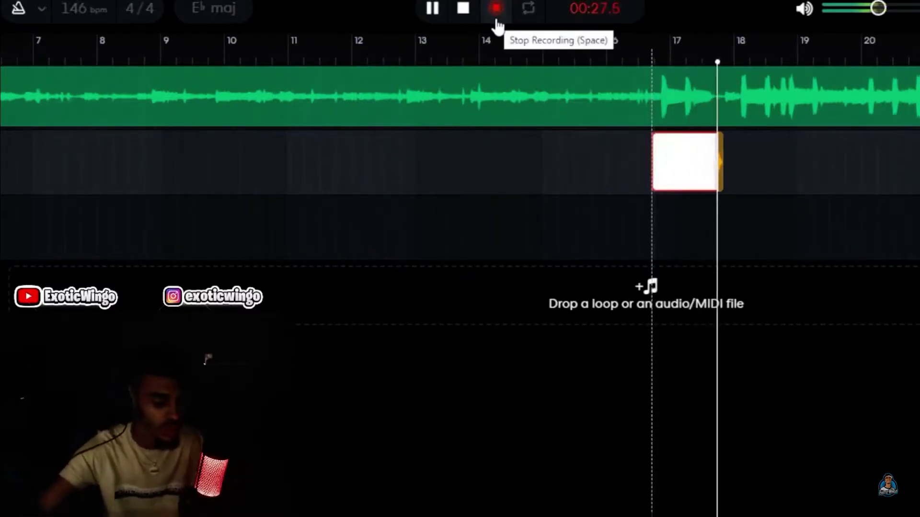
left_click(497, 23)
Replay the vocal take and re-record the line over it from just before bar 17 to about bar 18
left_click(650, 60)
left_click(625, 60)
left_click(496, 9)
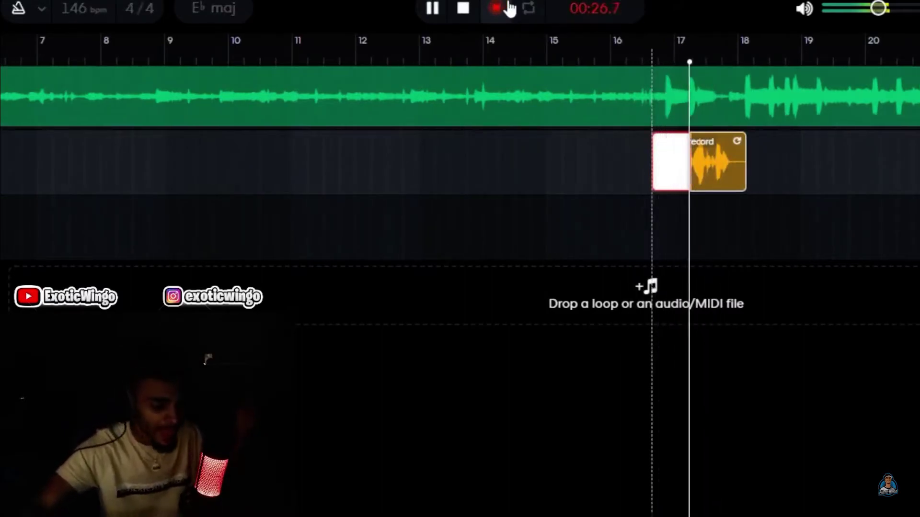
left_click(503, 6)
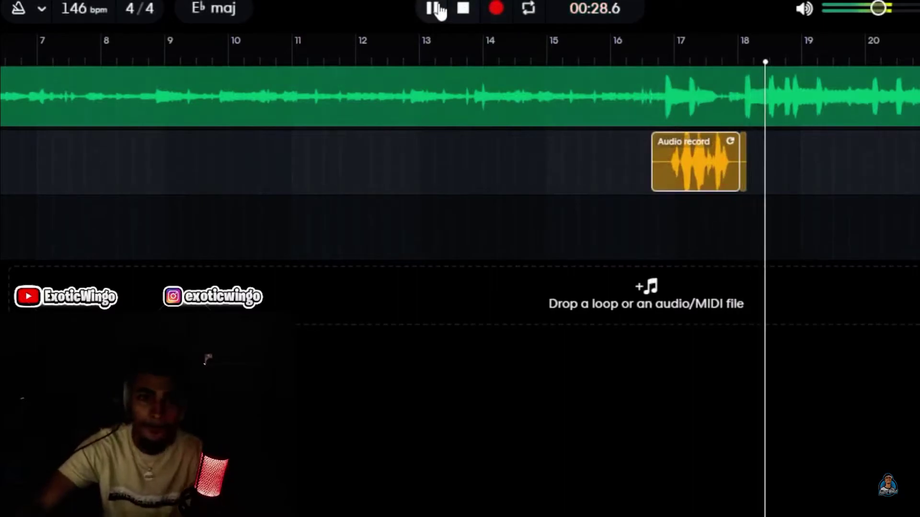
Replay the new take from about bar 16 and record another attempt over it, stopping at about bar 18
left_click(650, 51)
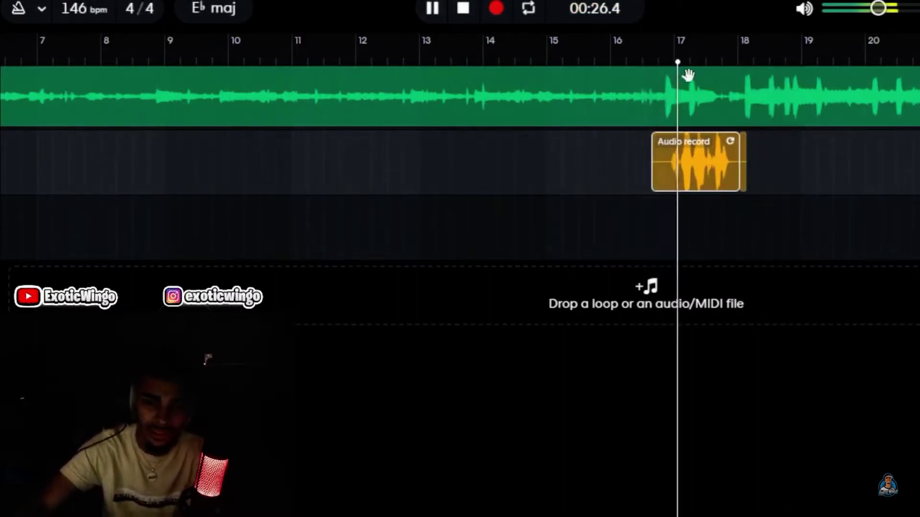
left_click(659, 61)
left_click(635, 53)
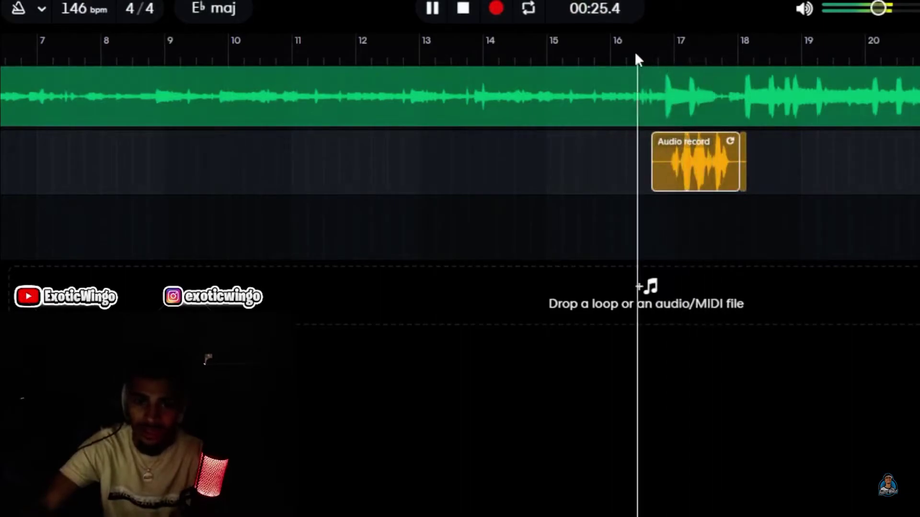
left_click(500, 20)
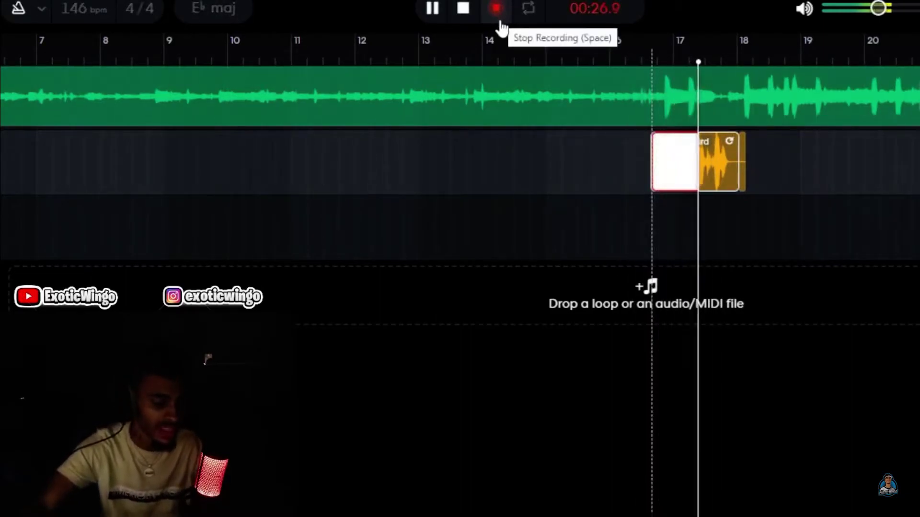
left_click(498, 21)
left_click(444, 12)
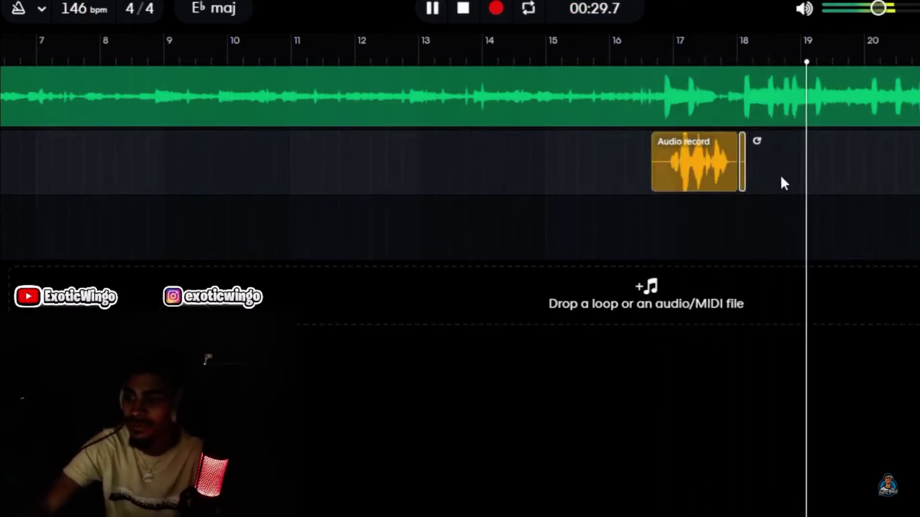
Return to bar 16, record the opening line once more over the existing take, and play it back
left_click(615, 60)
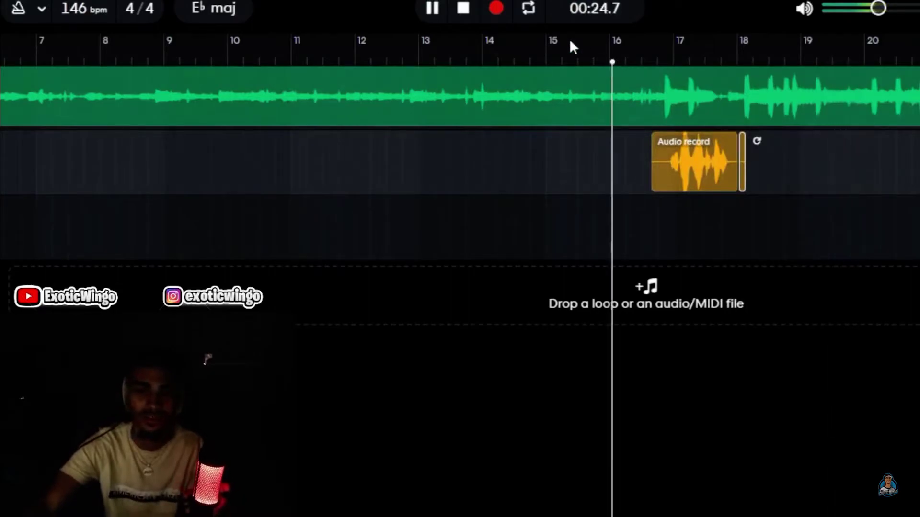
left_click(495, 10)
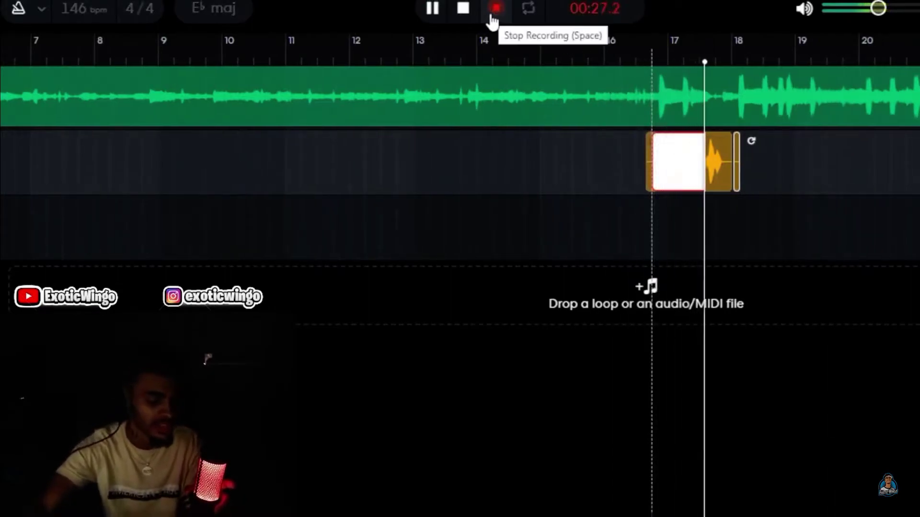
left_click(493, 12)
left_click(648, 58)
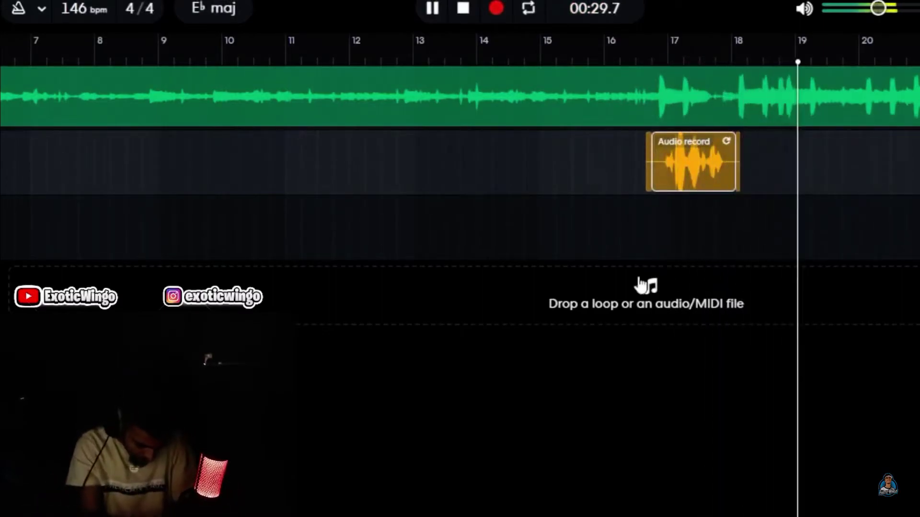
Delete the vocal take and the leftover slivers before bar 17 and near bar 18, emptying the vocal track
right_click(705, 171)
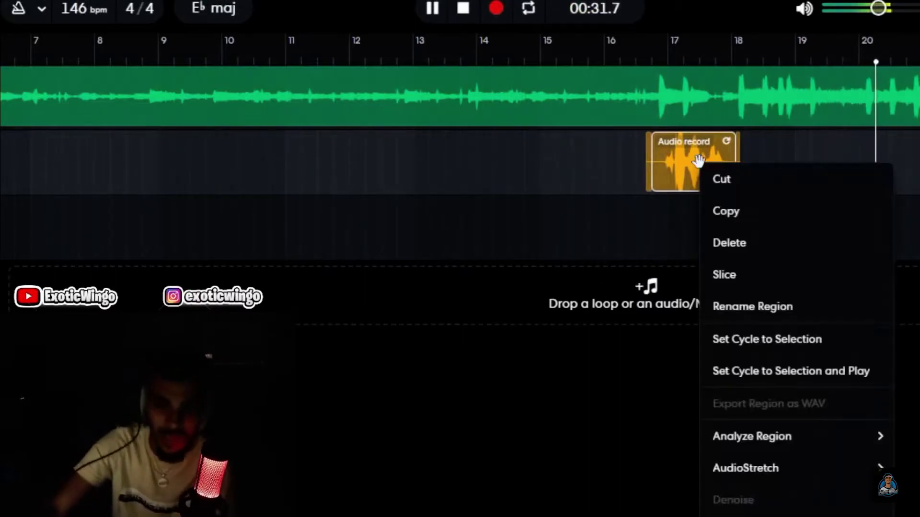
left_click(719, 242)
right_click(738, 165)
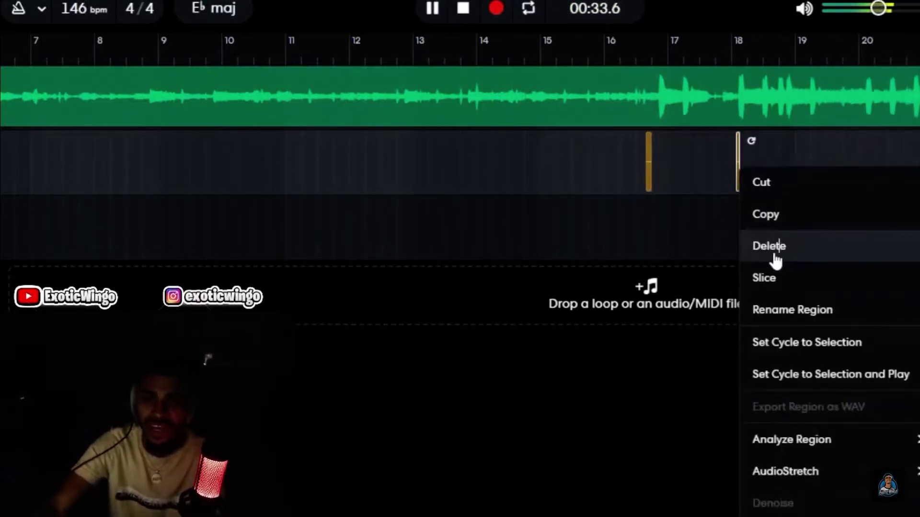
left_click(779, 247)
right_click(648, 164)
left_click(662, 246)
left_click(546, 52)
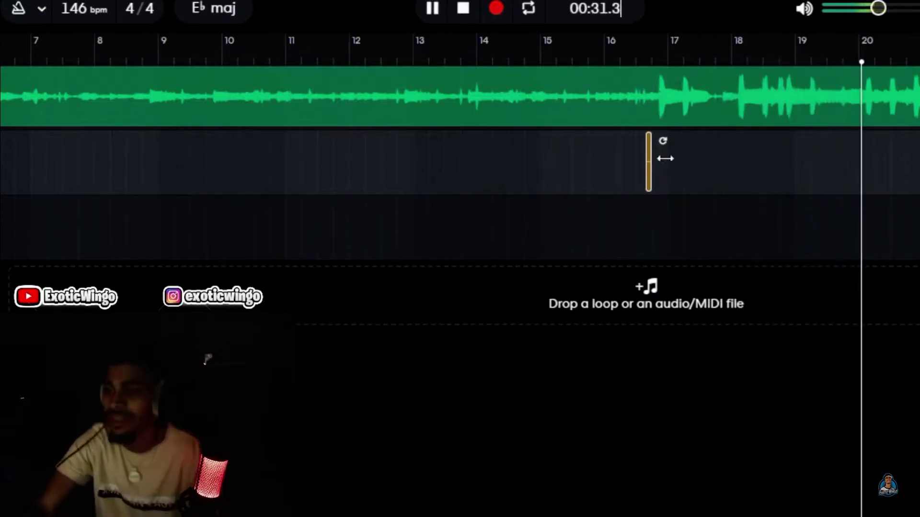
left_click(481, 58)
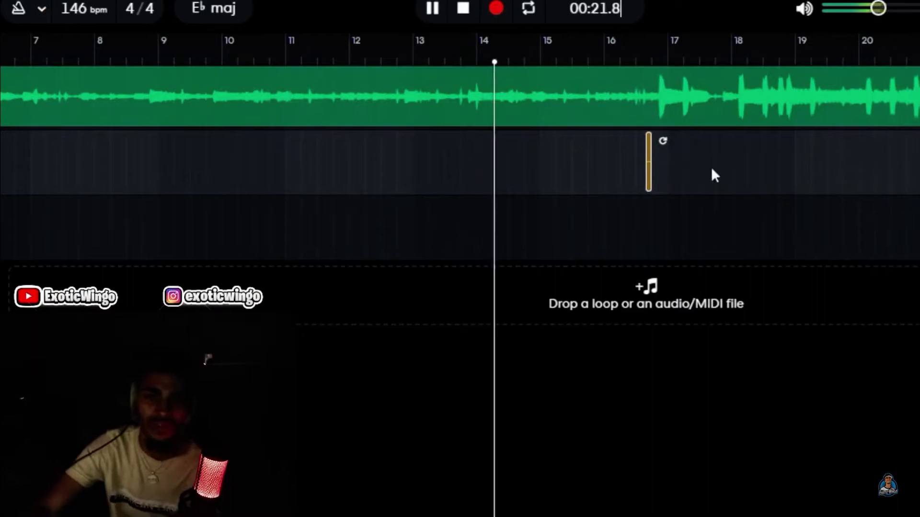
right_click(649, 170)
left_click(679, 236)
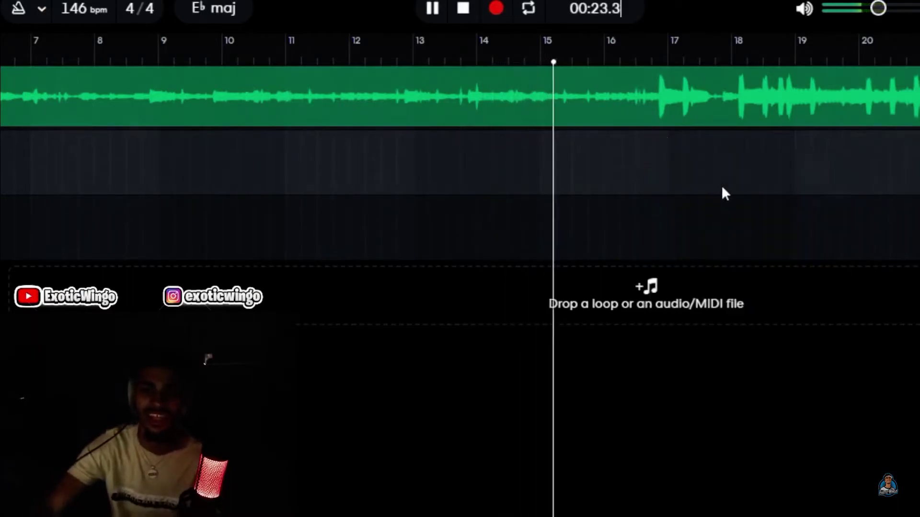
Record a fresh vocal take from just after bar 16 to just past bar 18 and play it back
left_click(493, 12)
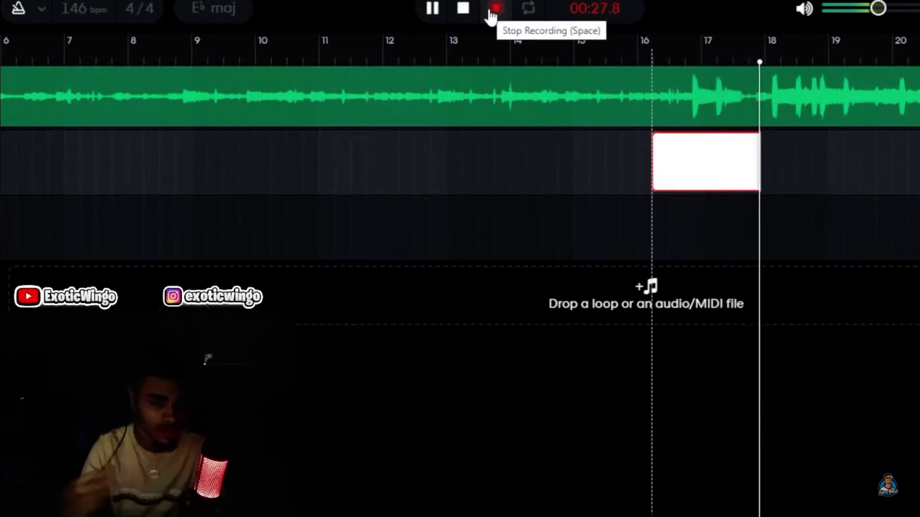
left_click(493, 9)
left_click(692, 53)
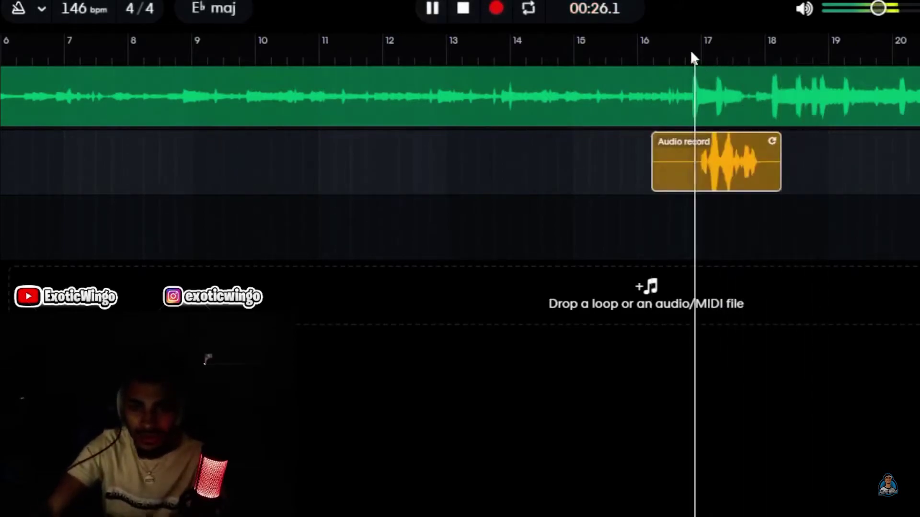
left_click(647, 54)
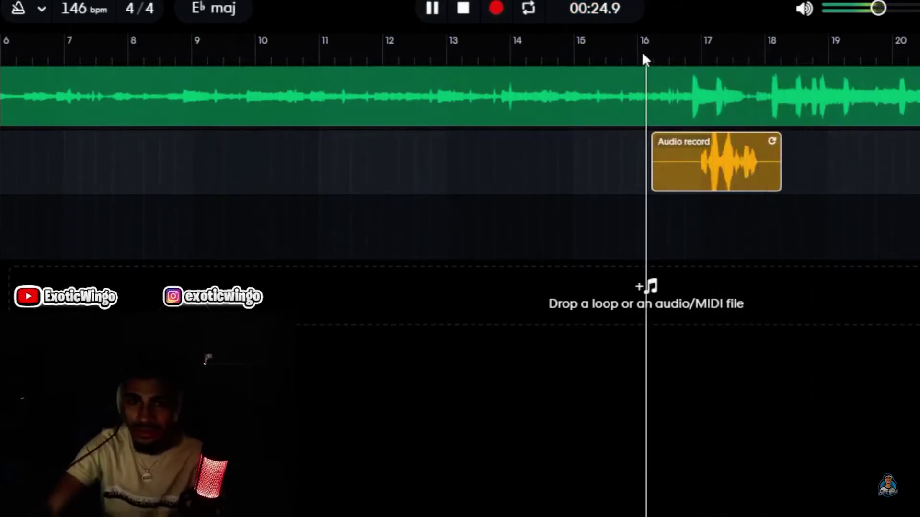
Re-record the line over the take twice, from just before bar 17 and from about halfway through bar 16
left_click(489, 21)
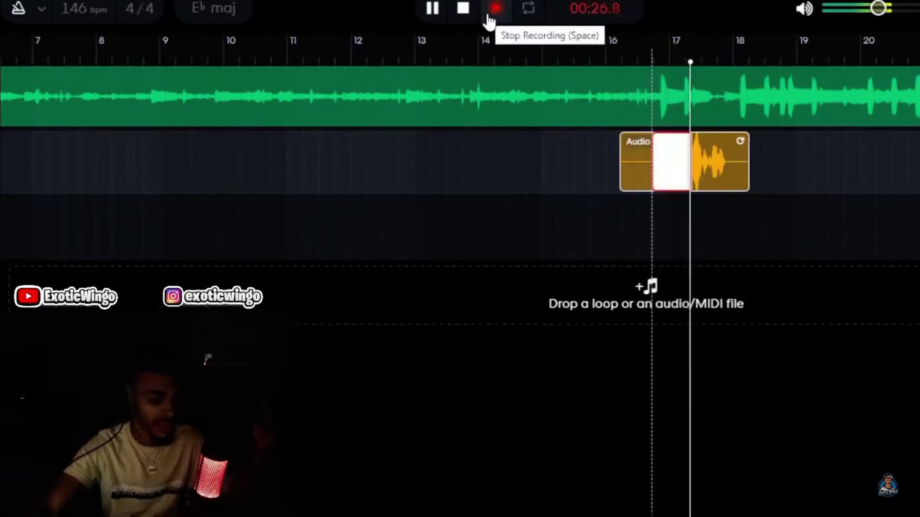
left_click(488, 17)
left_click(654, 56)
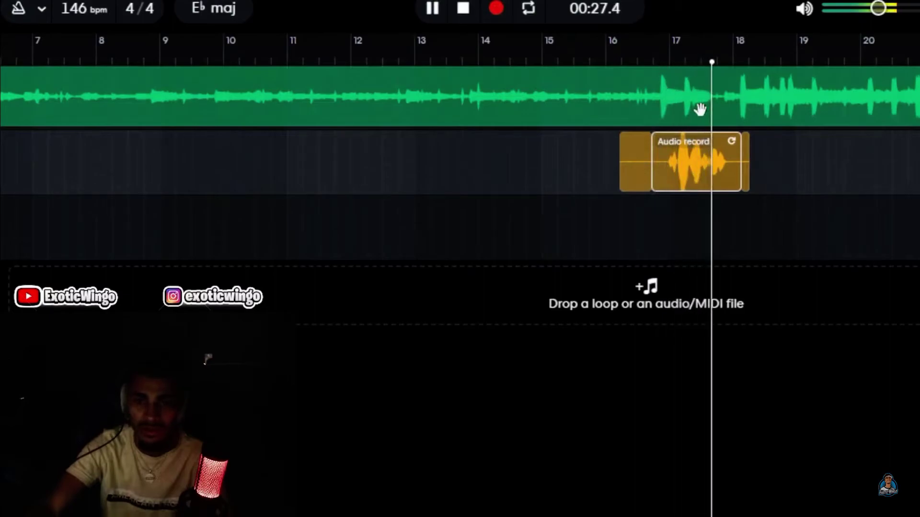
left_click(503, 13)
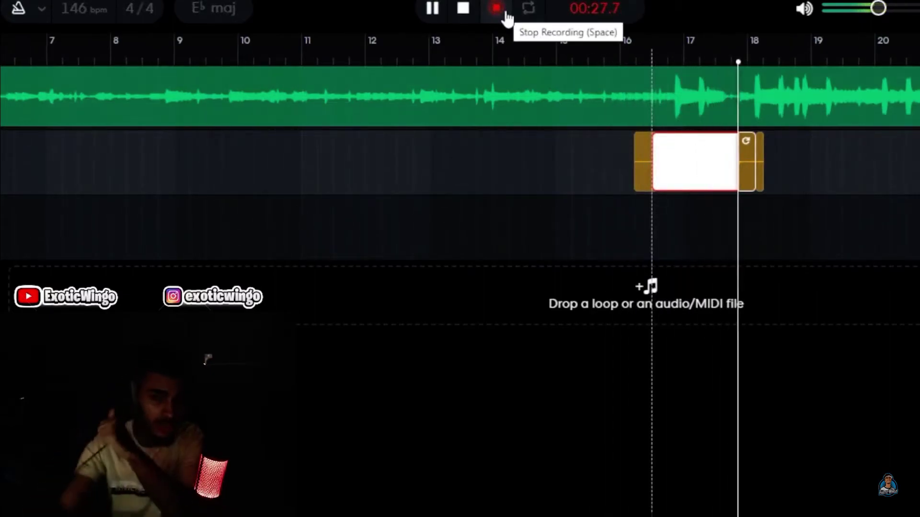
left_click(507, 17)
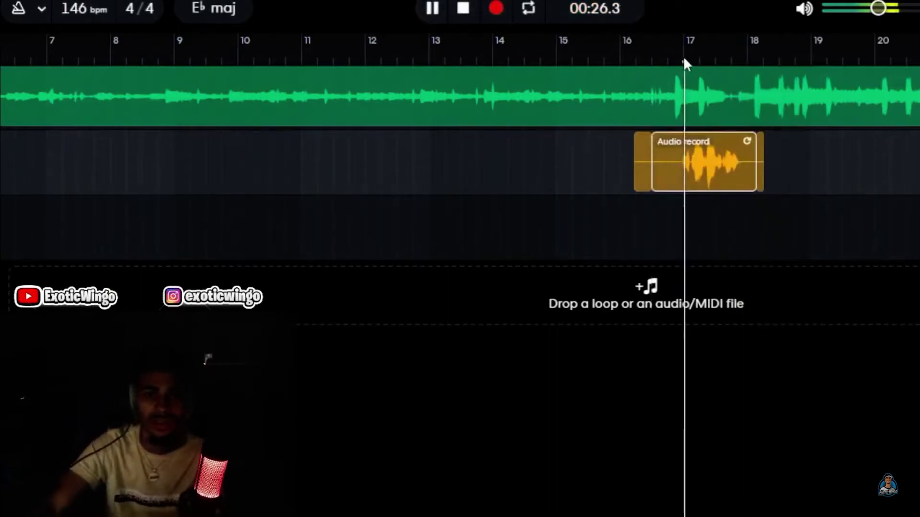
Try a longer vocal take from just before bar 16 to past bar 20, and delete it after a replay
left_click(577, 59)
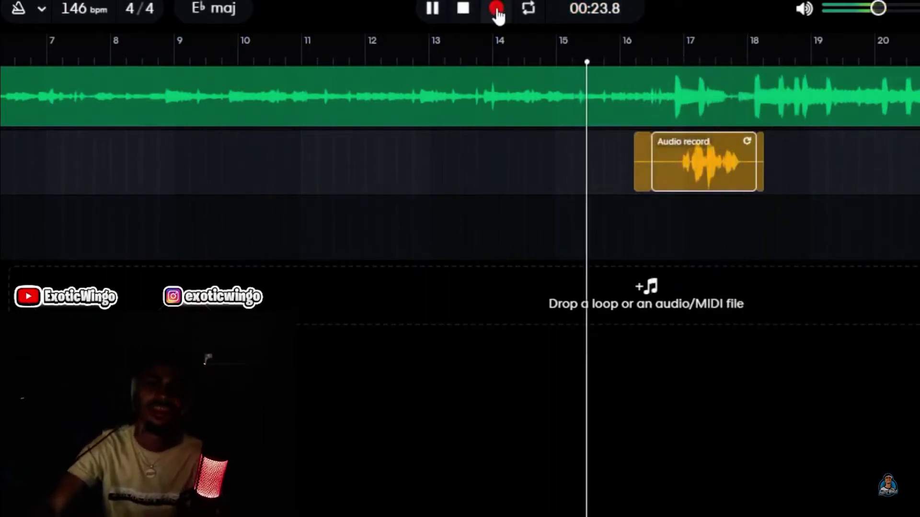
left_click(497, 14)
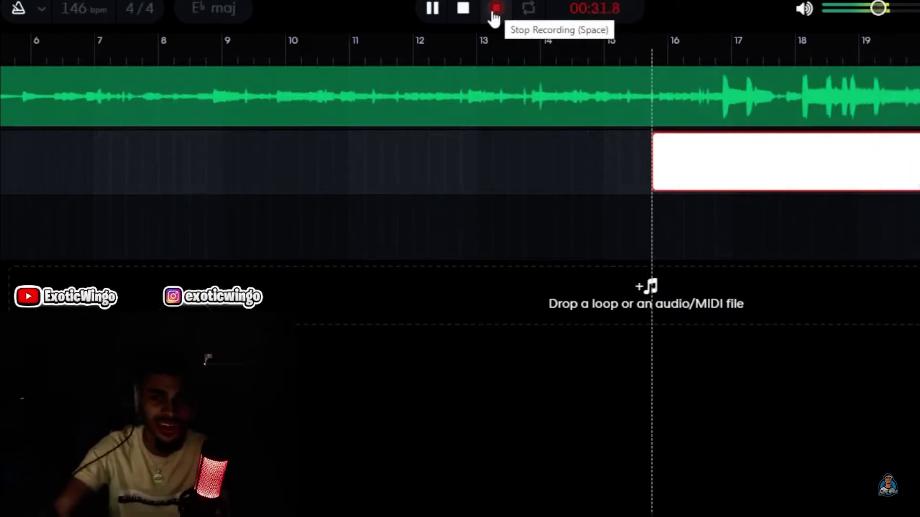
left_click(440, 17)
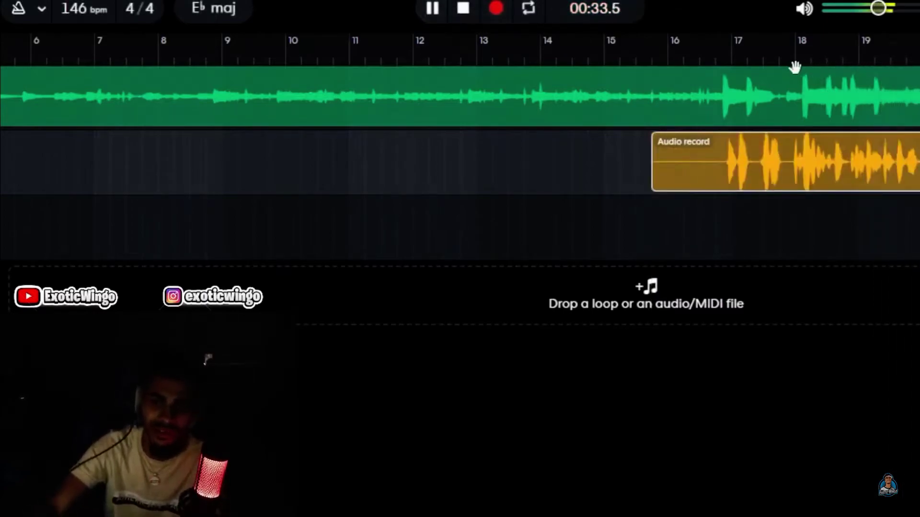
left_click(702, 63)
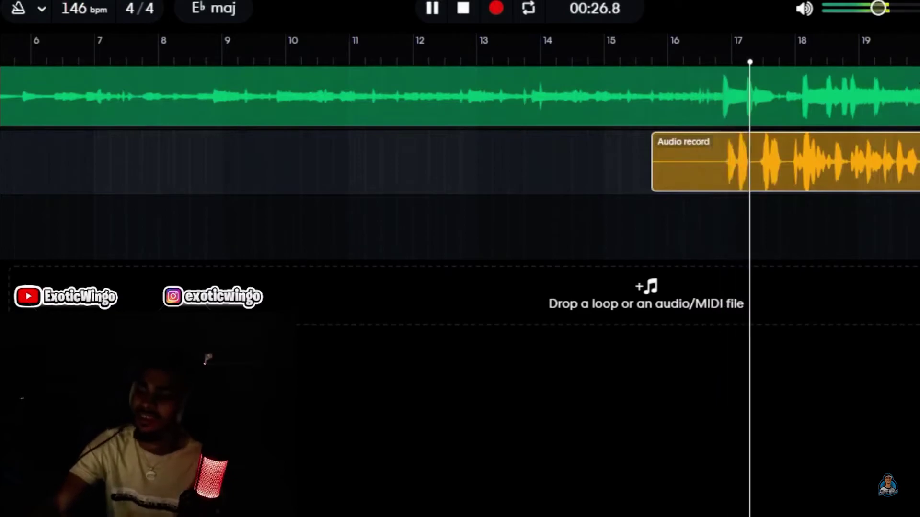
right_click(801, 164)
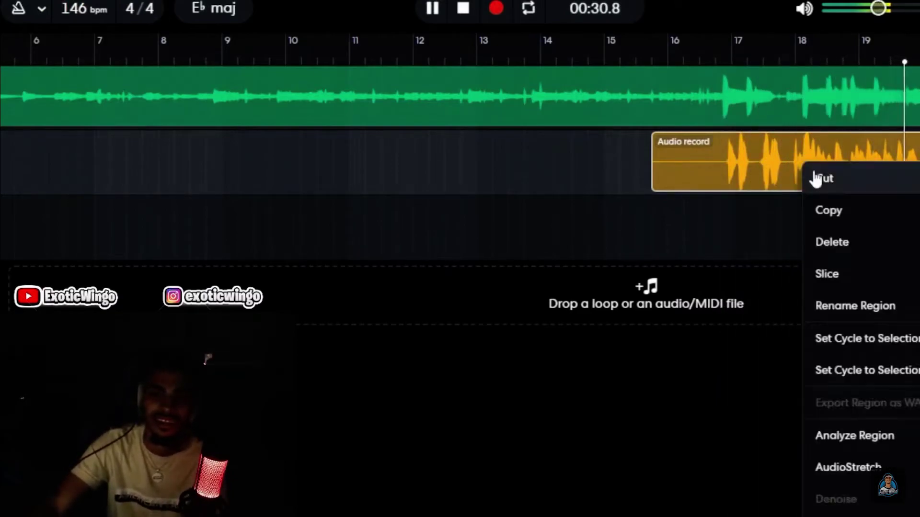
left_click(832, 243)
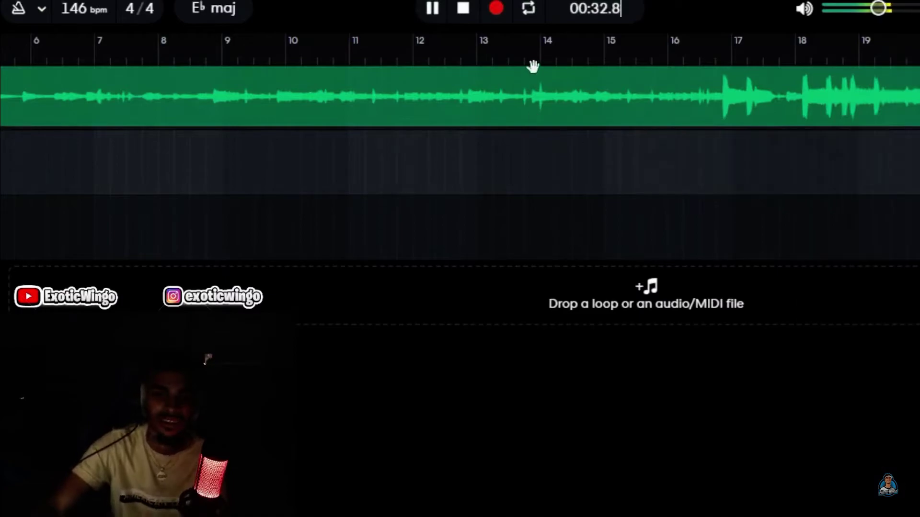
Try a short vocal take starting just before bar 17 on the empty track, and delete it
left_click(497, 14)
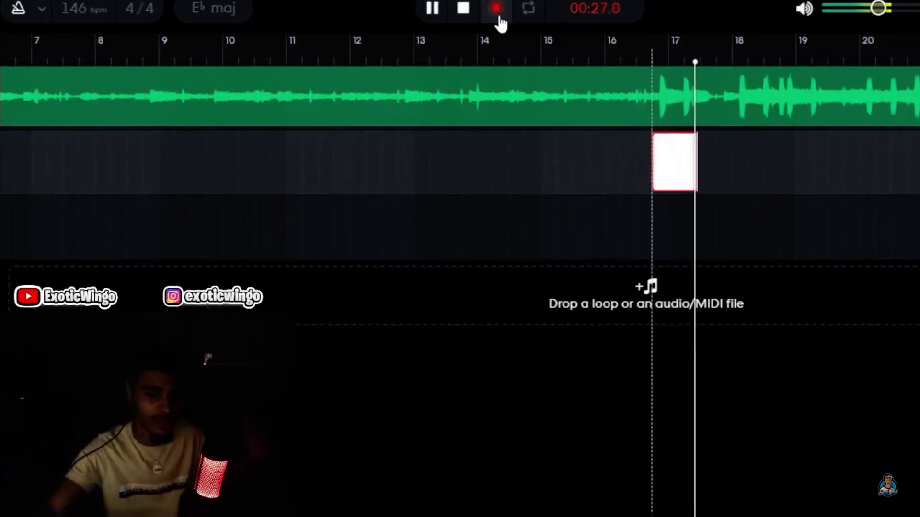
left_click(497, 14)
right_click(687, 189)
left_click(719, 259)
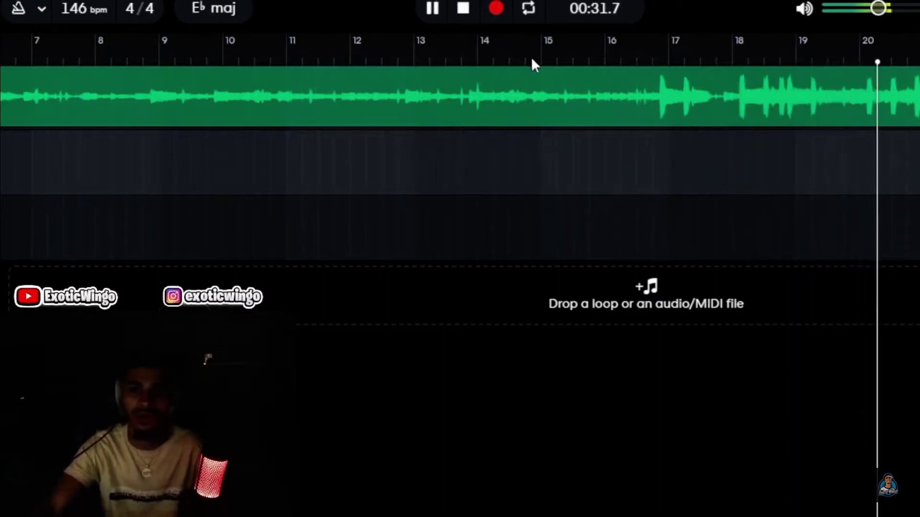
Try a vocal take from a little after bar 16 to just past bar 20, and delete it after a replay
left_click(497, 10)
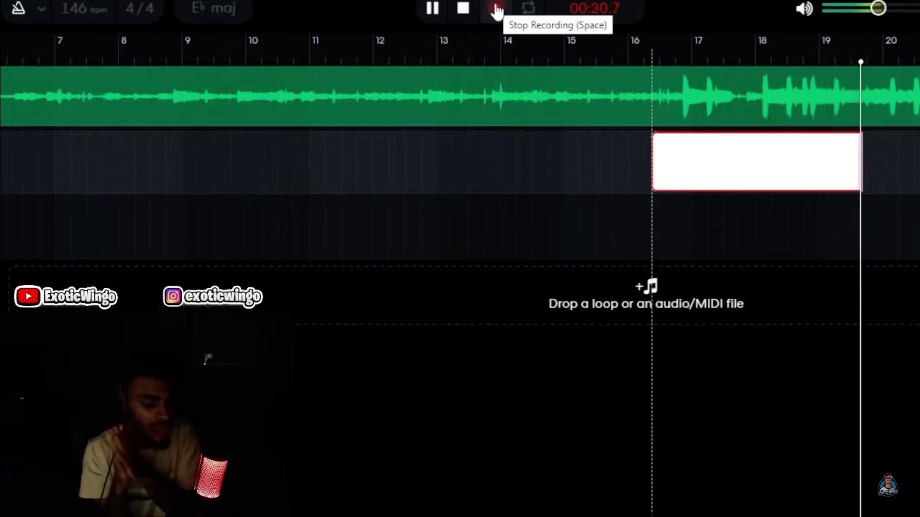
left_click(495, 9)
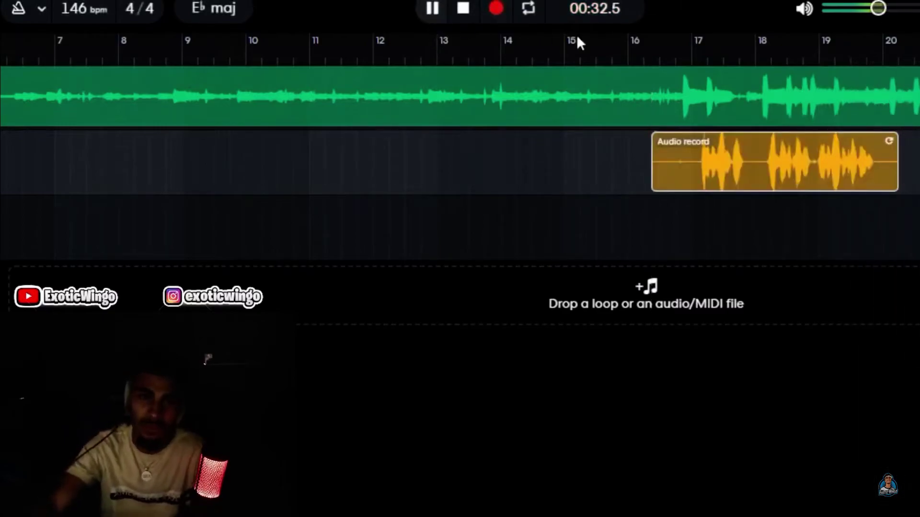
left_click(680, 45)
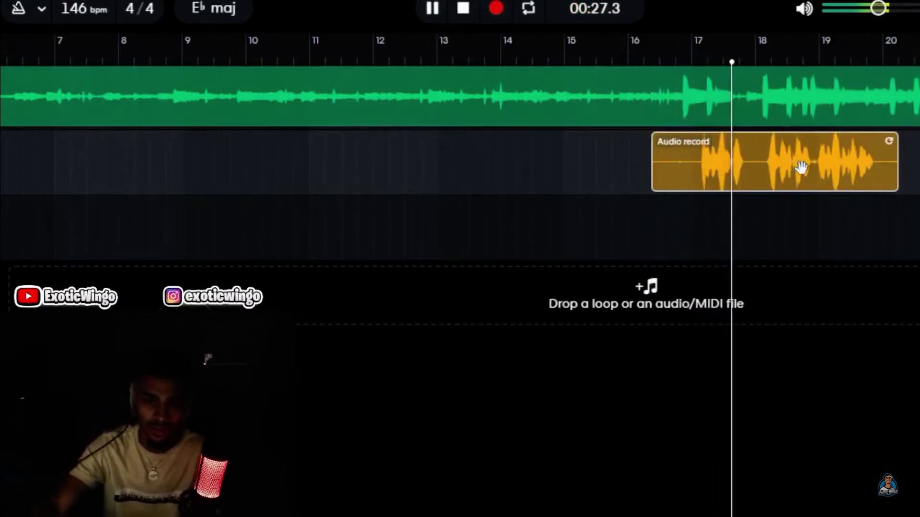
right_click(821, 173)
left_click(855, 253)
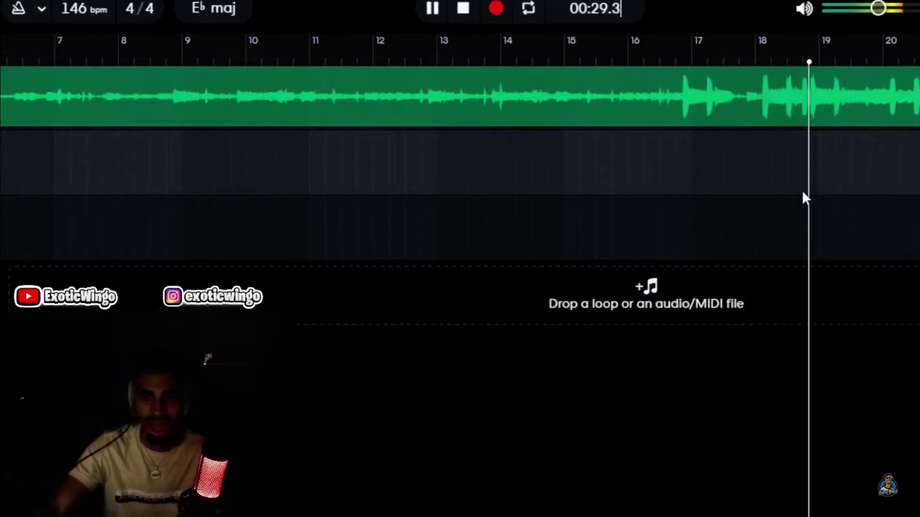
Record a new vocal take from just before bar 17 to just past bar 19 and play it back
left_click(496, 9)
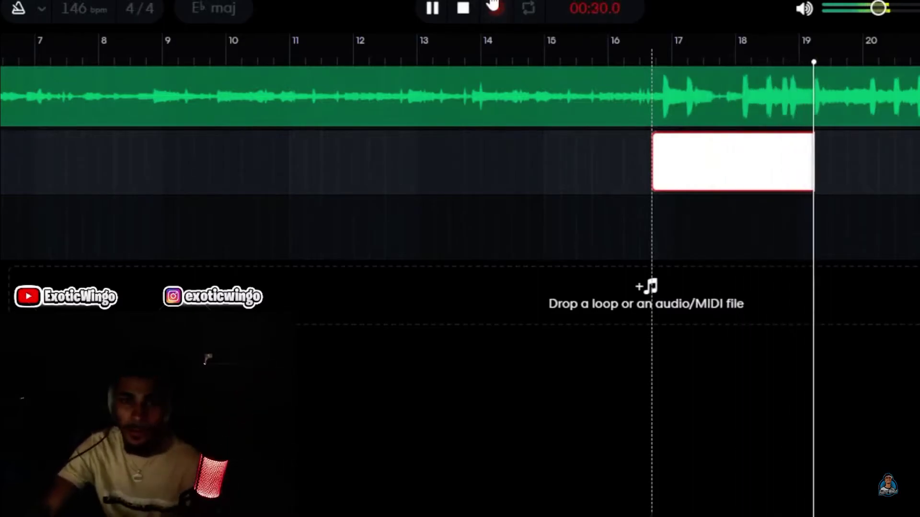
left_click(496, 9)
left_click(671, 55)
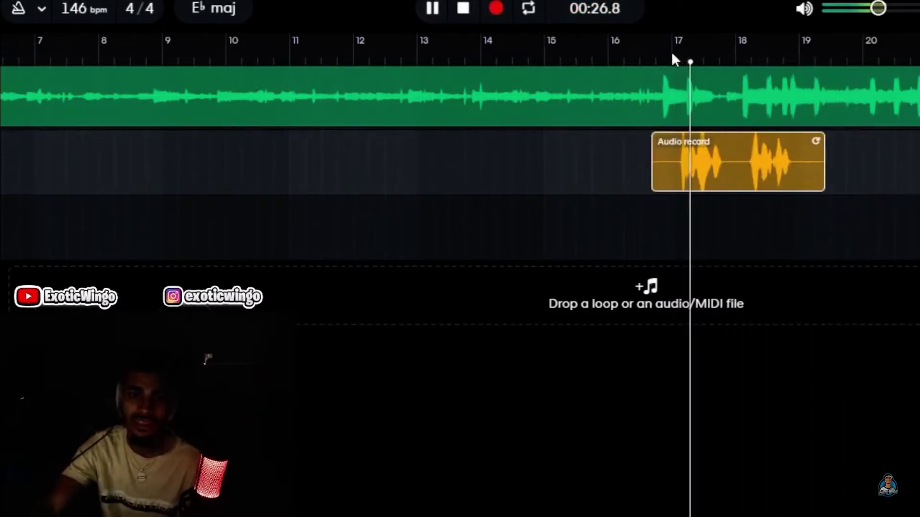
Try nudging the vocal take slightly earlier near bar 17, replaying it against the beat, and delete it
left_click(672, 55)
left_click(667, 54)
left_click(661, 57)
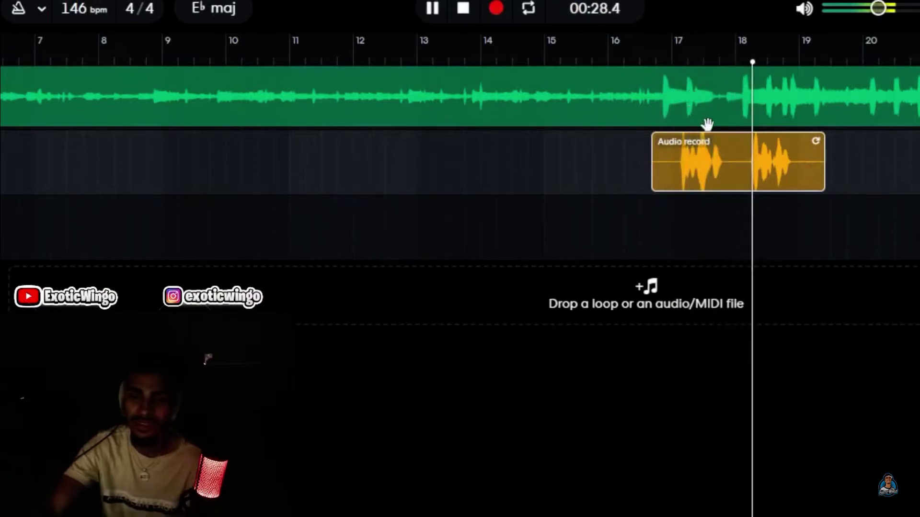
left_click_drag(701, 154, 663, 96)
left_click(675, 53)
left_click(663, 59)
left_click_drag(677, 153, 675, 143)
left_click(655, 58)
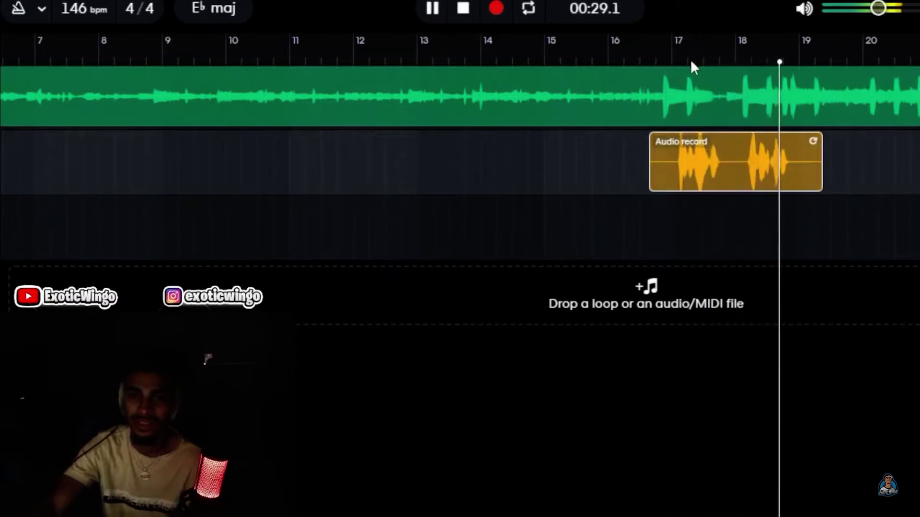
left_click(644, 61)
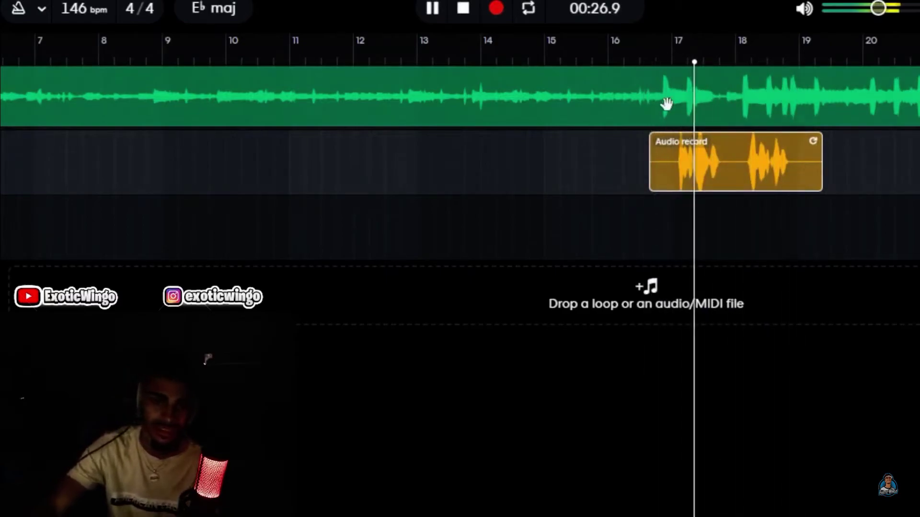
right_click(671, 153)
left_click(719, 251)
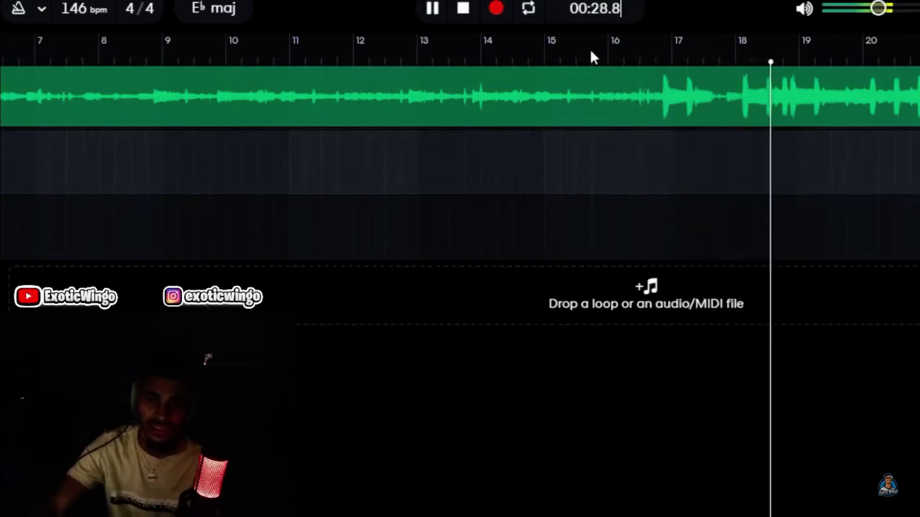
Try a vocal take from just before bar 17 to about bar 19, and delete it after a replay
left_click(504, 20)
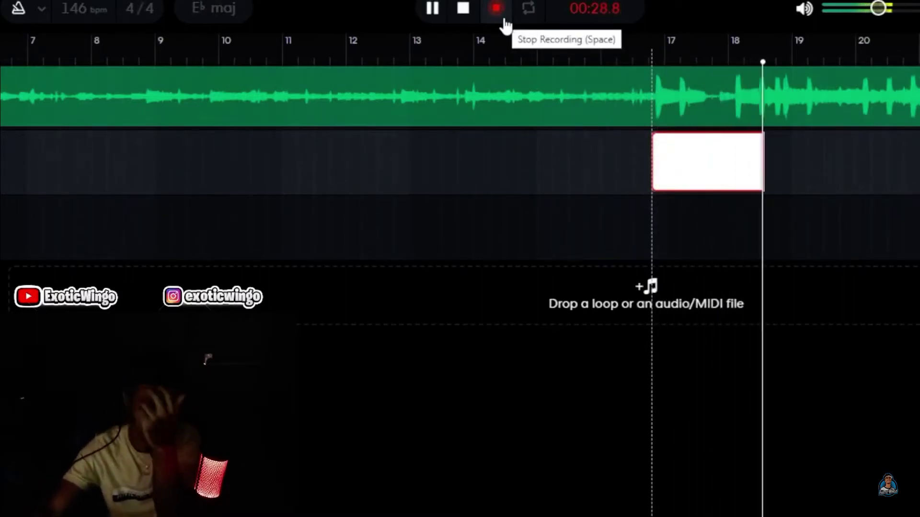
left_click(504, 22)
left_click(661, 56)
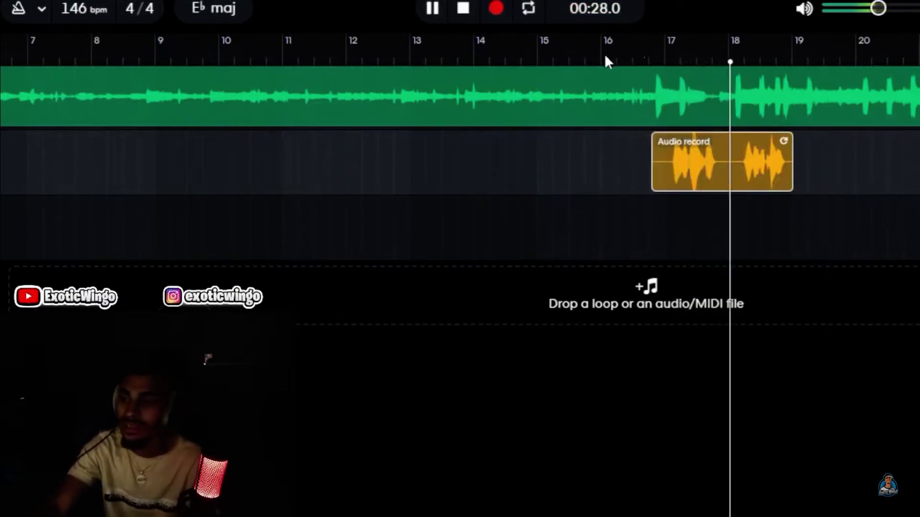
right_click(713, 168)
left_click(795, 247)
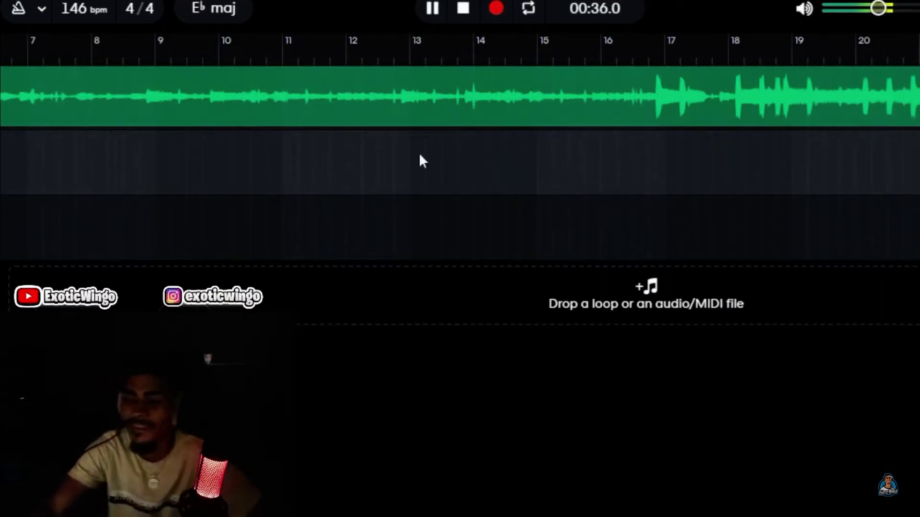
Record a longer vocal take from a little after bar 16 to past bar 21 and play it back
left_click(521, 53)
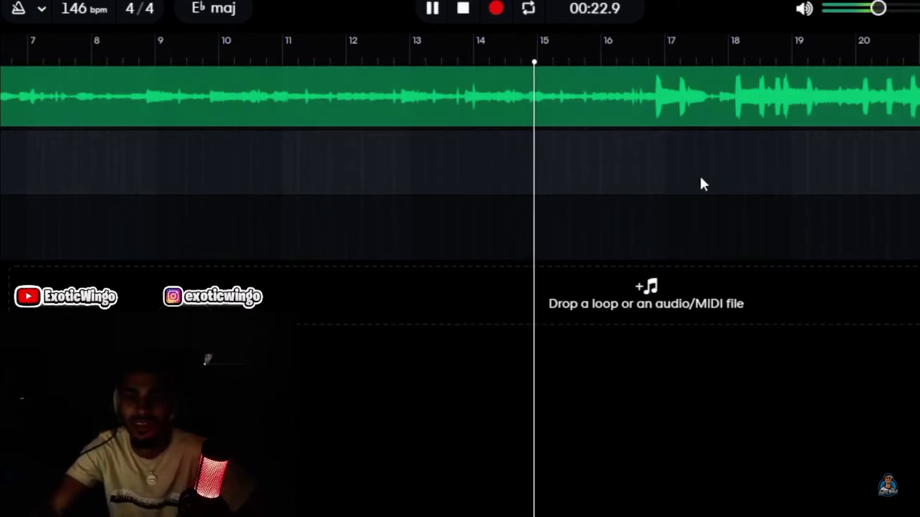
left_click(498, 15)
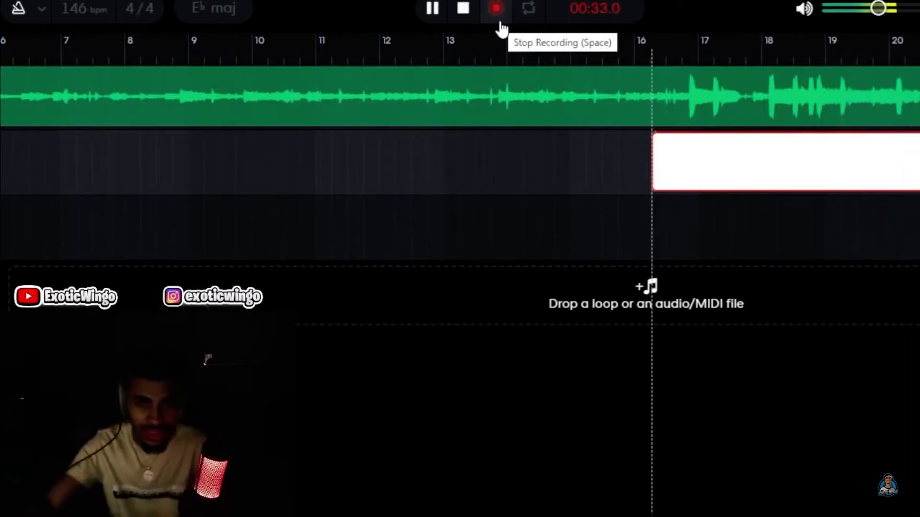
left_click(501, 29)
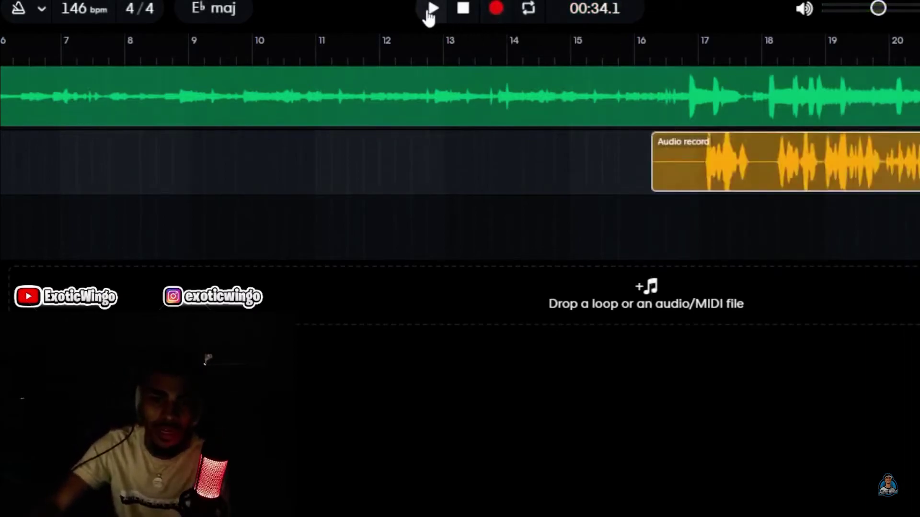
left_click(700, 56)
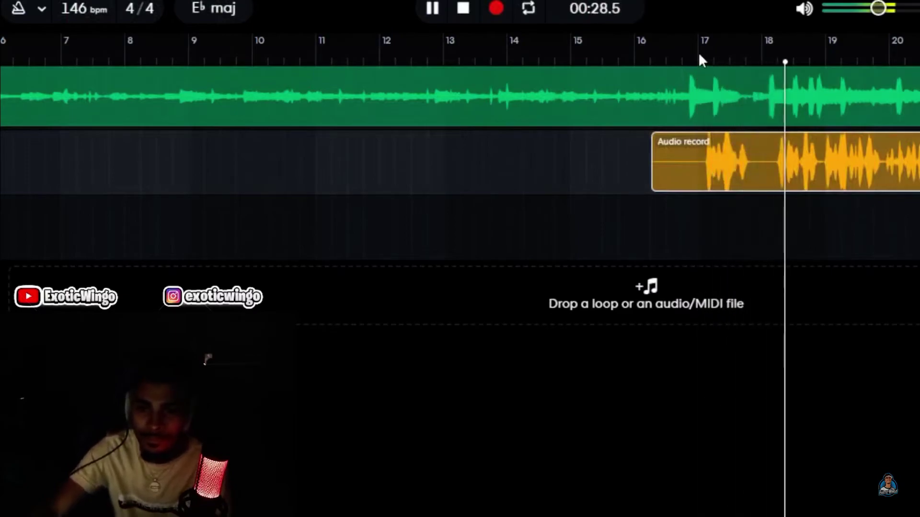
Shift the long vocal take slightly earlier, trim the silence at its start, and replay it from just before bar 17
left_click(715, 156)
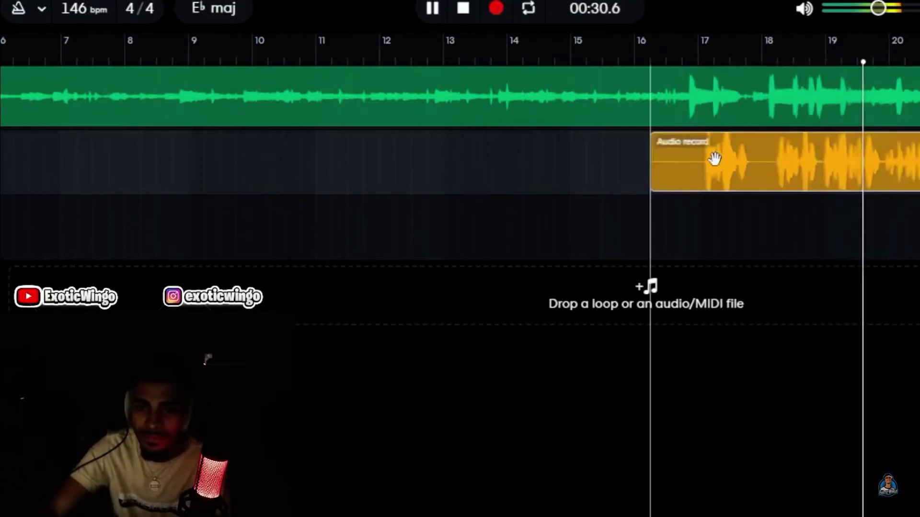
left_click_drag(710, 165, 677, 179)
left_click(653, 58)
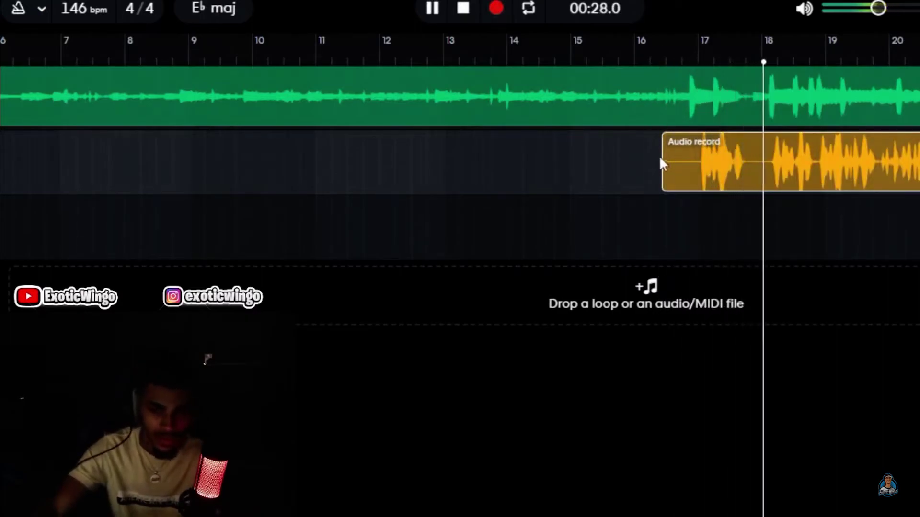
left_click_drag(666, 166, 685, 170)
left_click(665, 58)
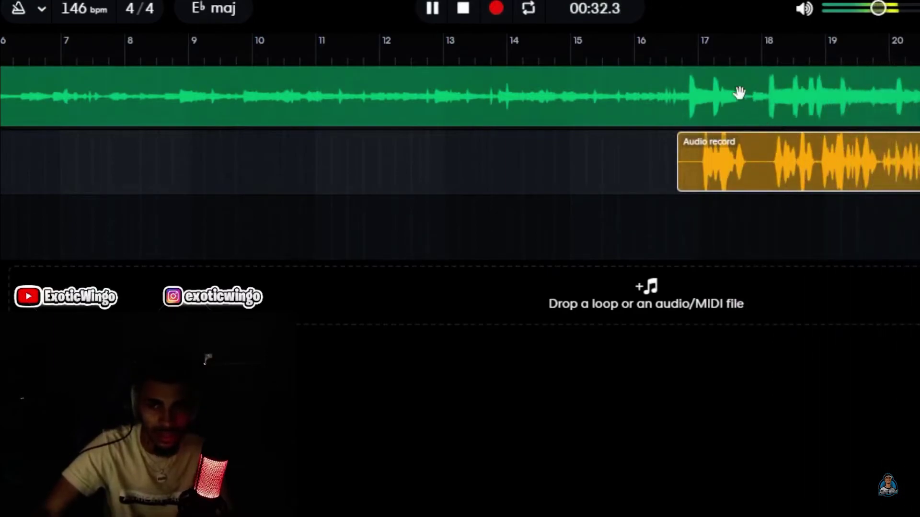
left_click(686, 53)
Try re-recording the opening of the long take from just before bar 17, and delete both the remaining long region and the new one
left_click(620, 56)
left_click(503, 12)
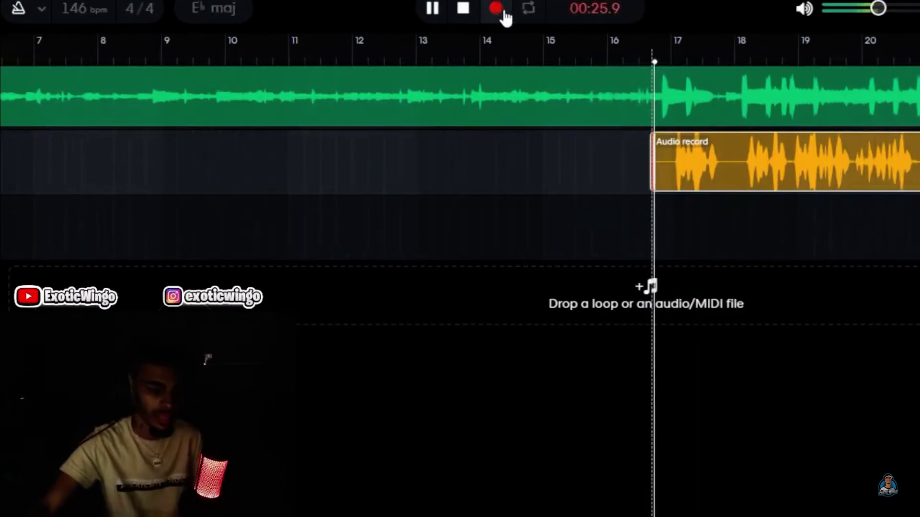
left_click(503, 12)
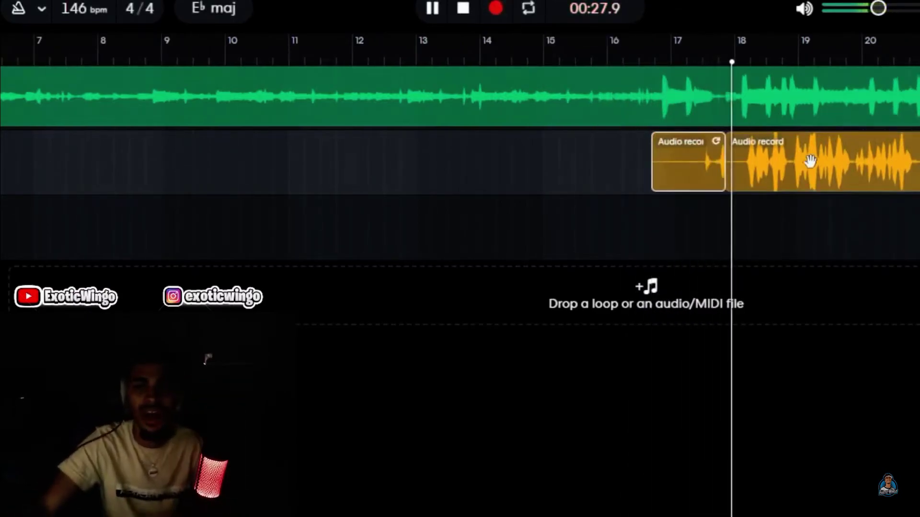
right_click(877, 185)
left_click(903, 267)
right_click(671, 185)
key("Escape")
left_click(585, 57)
right_click(677, 161)
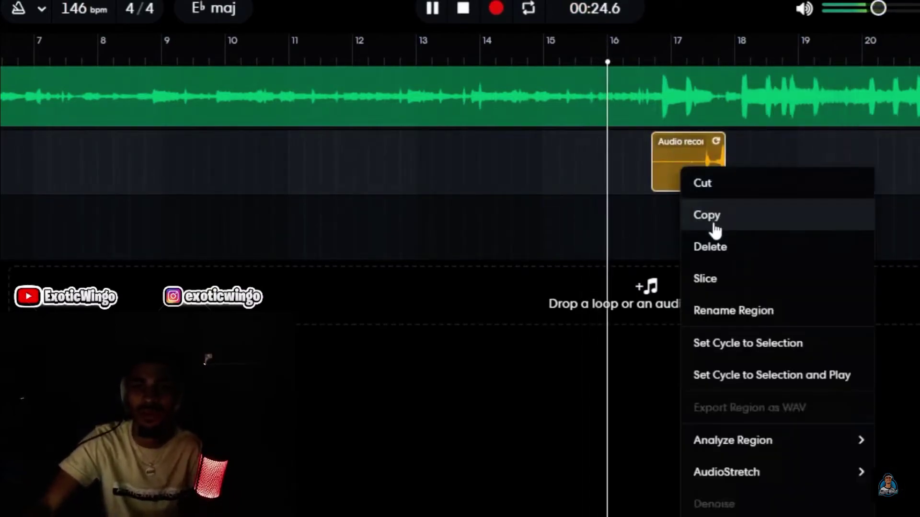
left_click(709, 246)
Record a short vocal take from just before bar 17 to about bar 18, nudge it slightly earlier and replay it
left_click(497, 9)
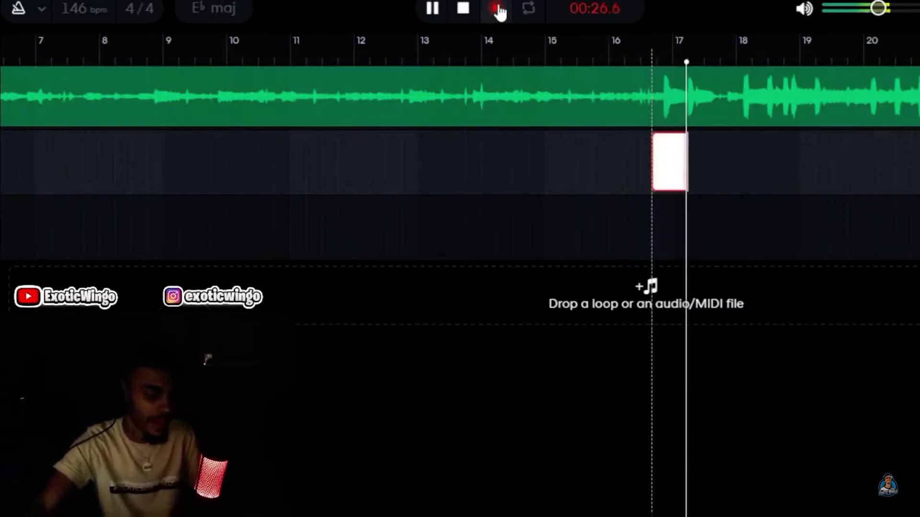
left_click(497, 8)
left_click(652, 57)
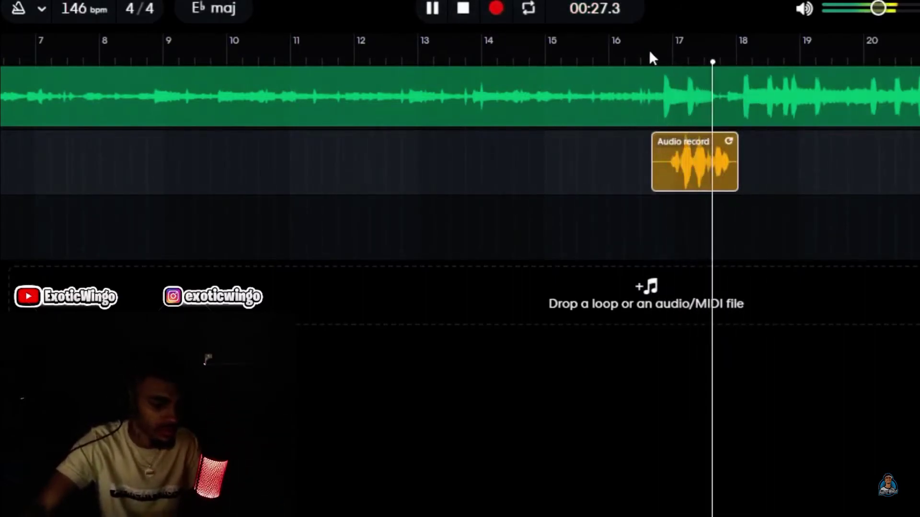
left_click(652, 57)
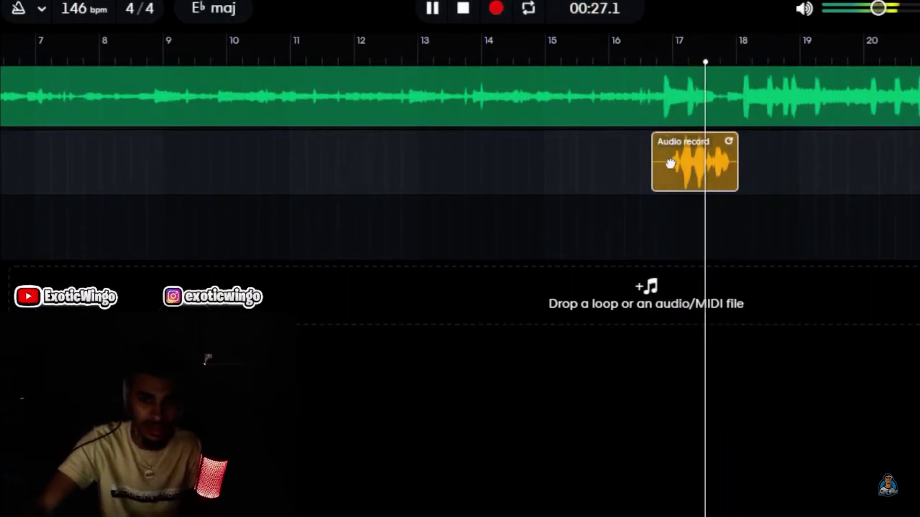
left_click(652, 55)
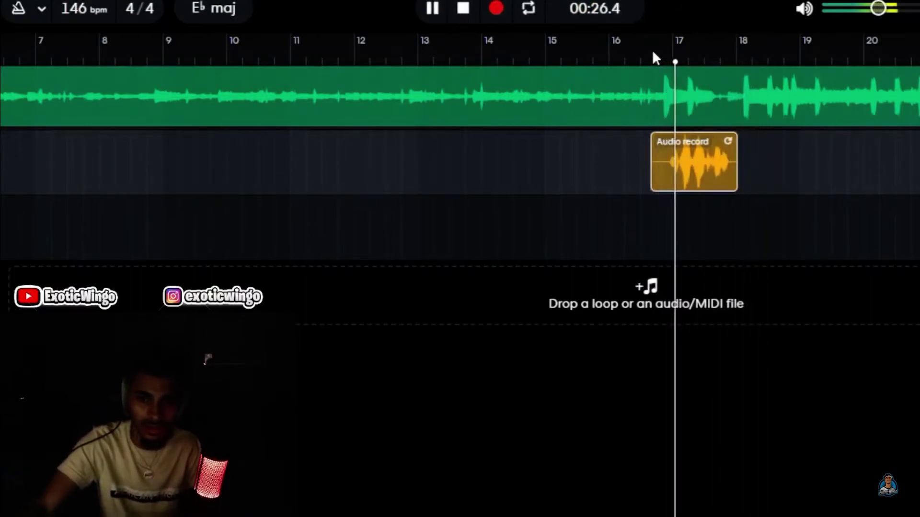
left_click(652, 55)
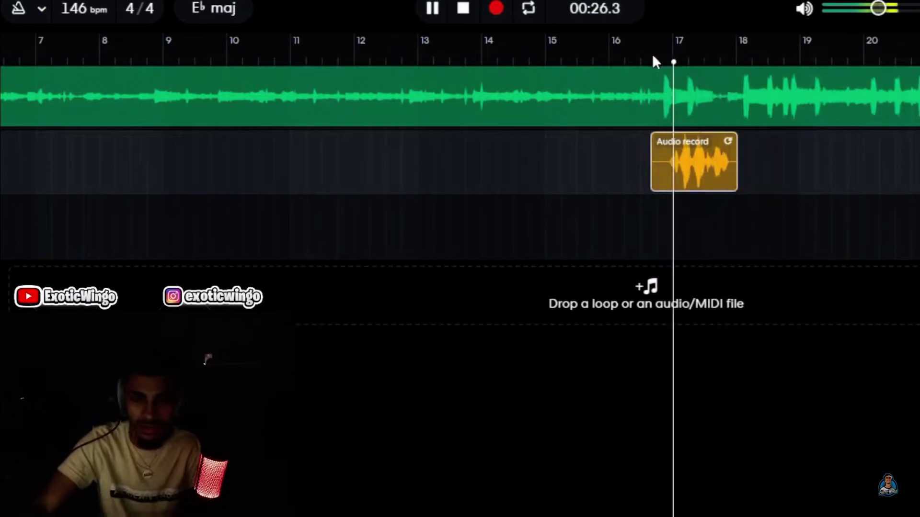
Re-record the short vocal over the existing take from just before bar 17 to just past bar 18, and delete the old take's leftover piece
left_click(639, 56)
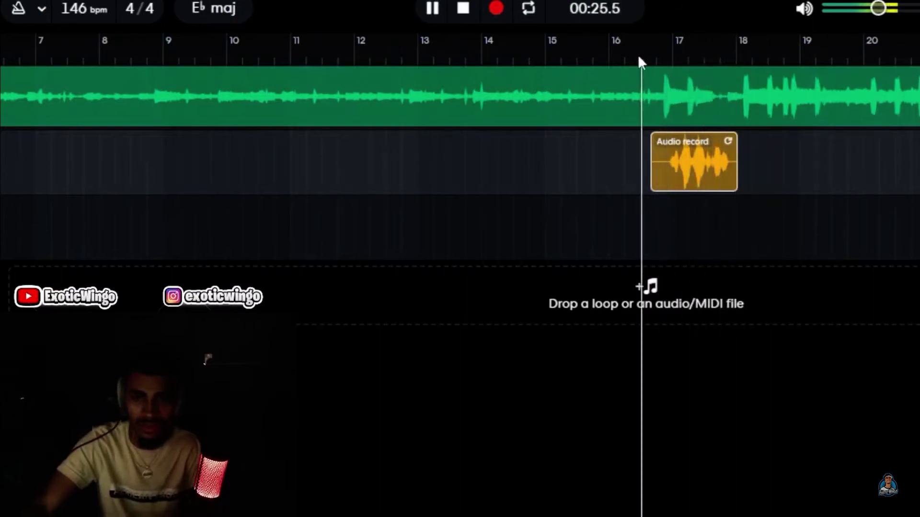
left_click(498, 9)
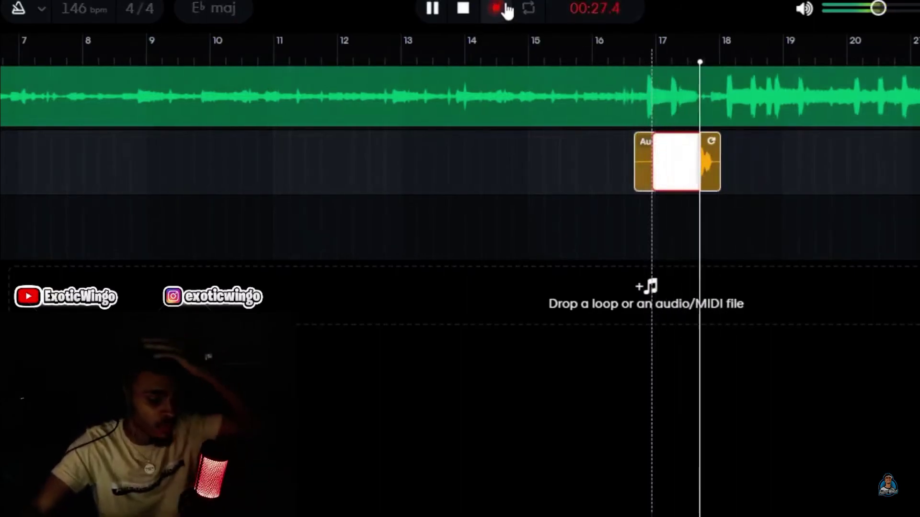
left_click(499, 8)
left_click(640, 52)
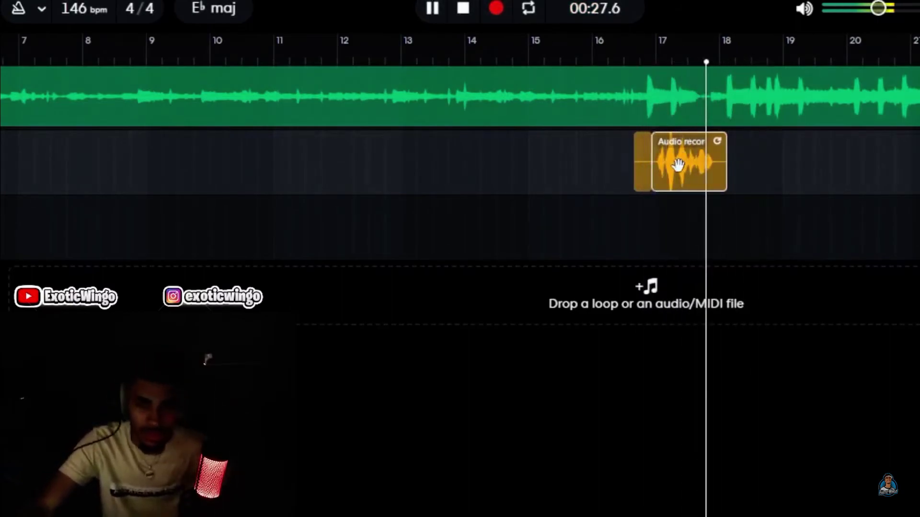
left_click(648, 53)
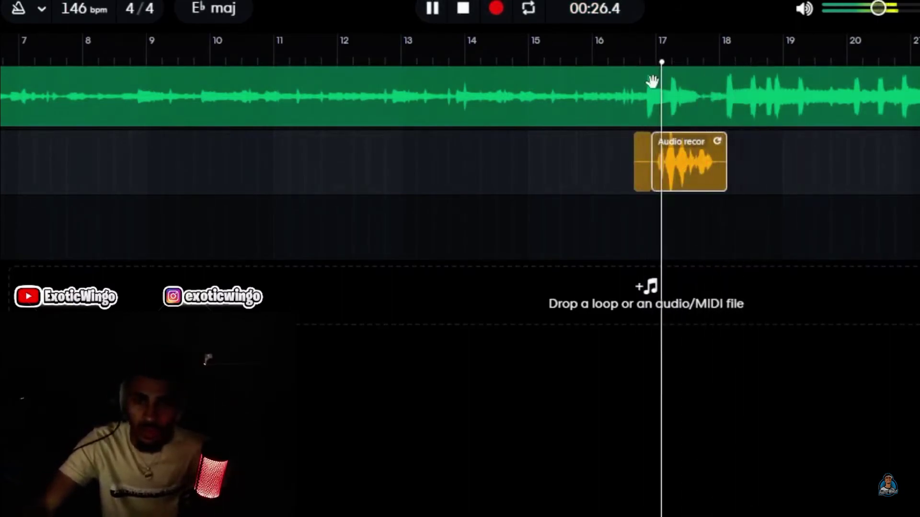
right_click(641, 157)
left_click(679, 238)
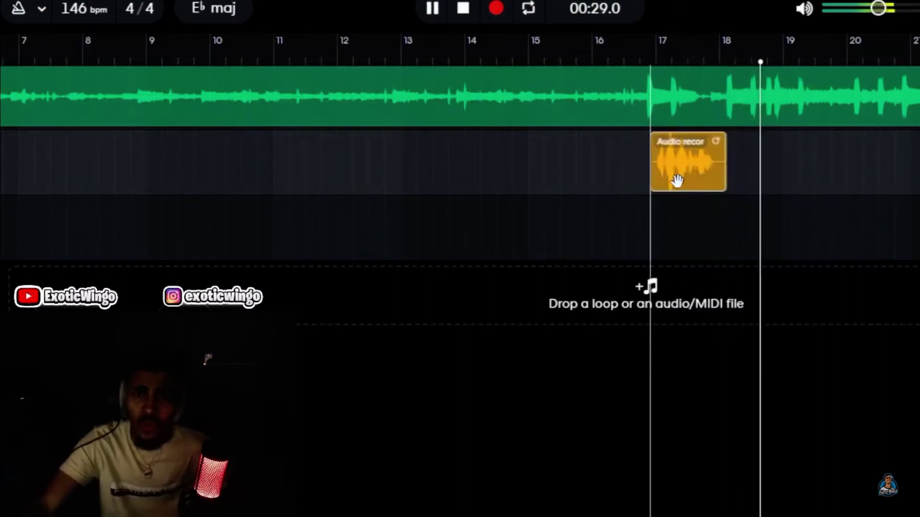
Nudge the new vocal take slightly earlier and trim its end to just before bar 18, replaying it
left_click_drag(675, 184, 674, 184)
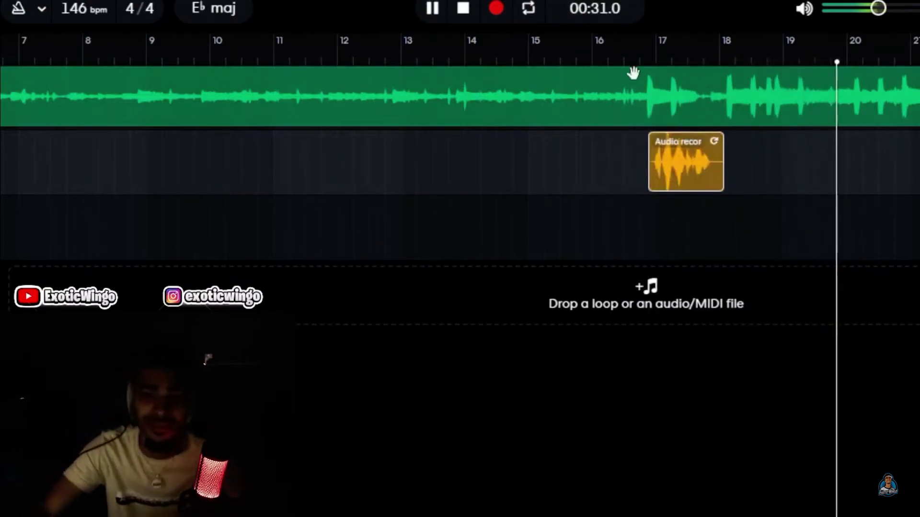
left_click(629, 50)
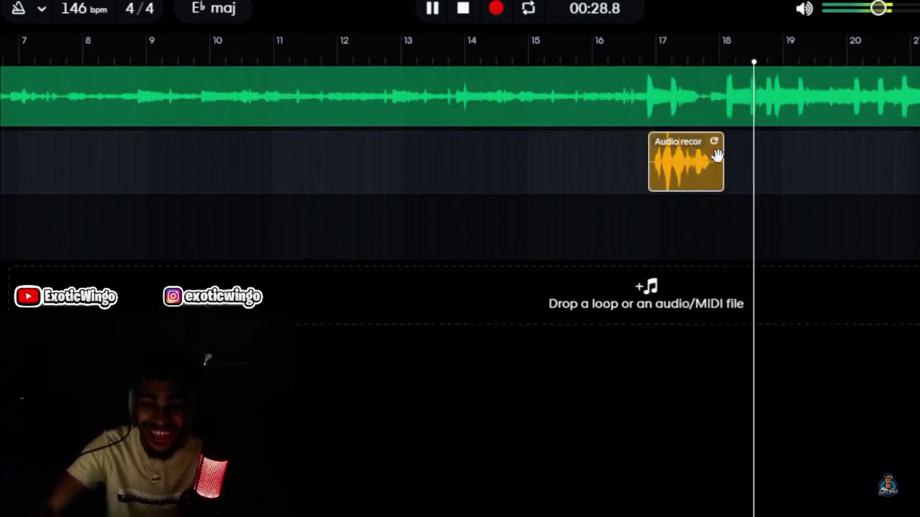
left_click_drag(721, 155, 711, 178)
left_click(640, 48)
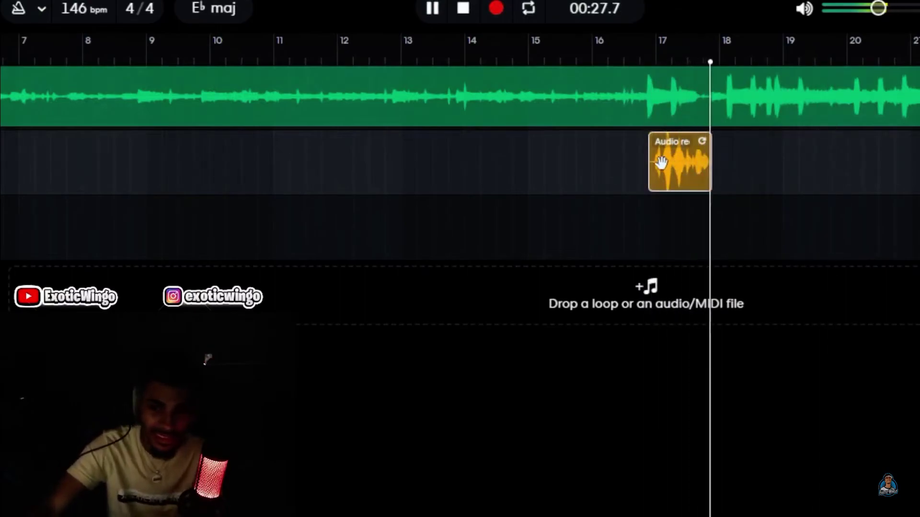
Fine-tune the trimmed take's start just before bar 17 with small shifts later and earlier, and replay it against the beat
left_click_drag(661, 164, 663, 168)
left_click(636, 66)
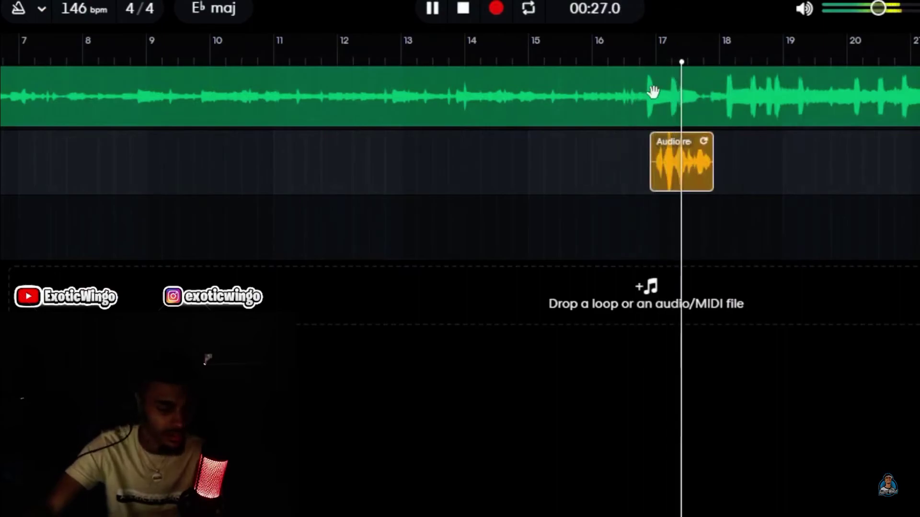
left_click_drag(667, 168, 669, 182)
left_click(630, 50)
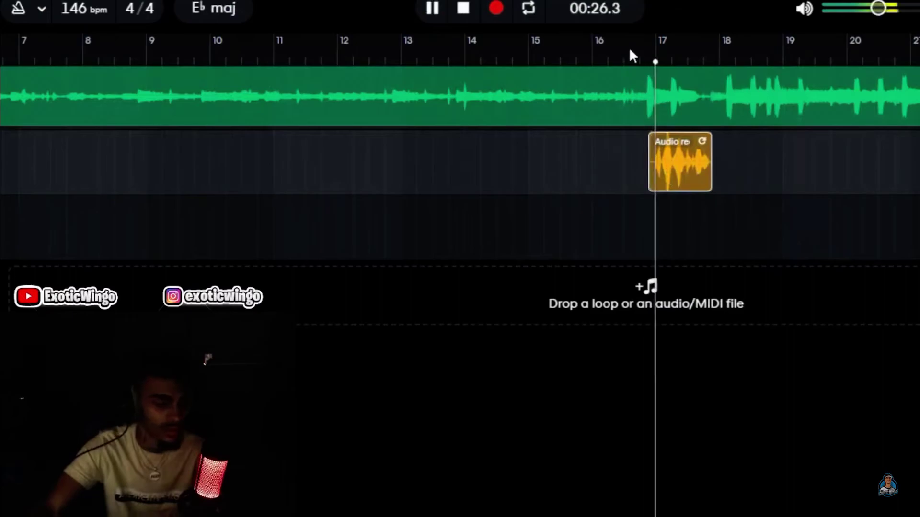
left_click(630, 50)
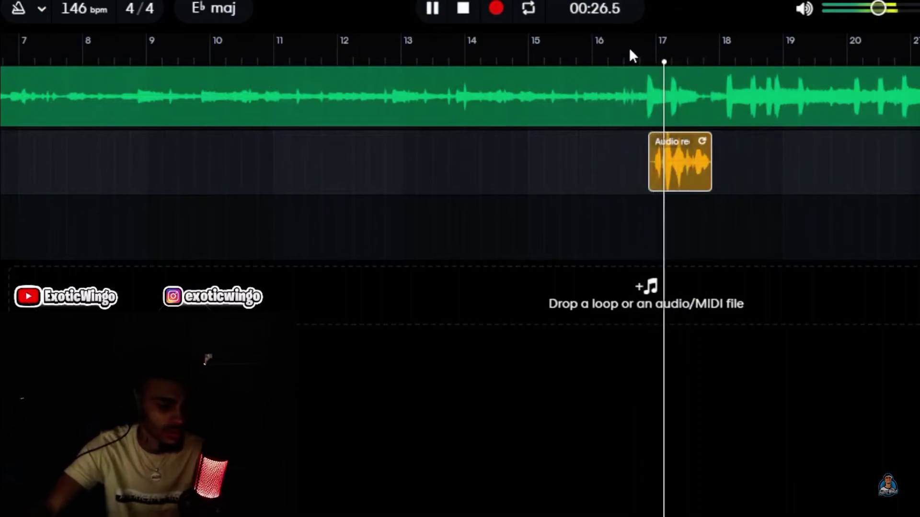
left_click(630, 50)
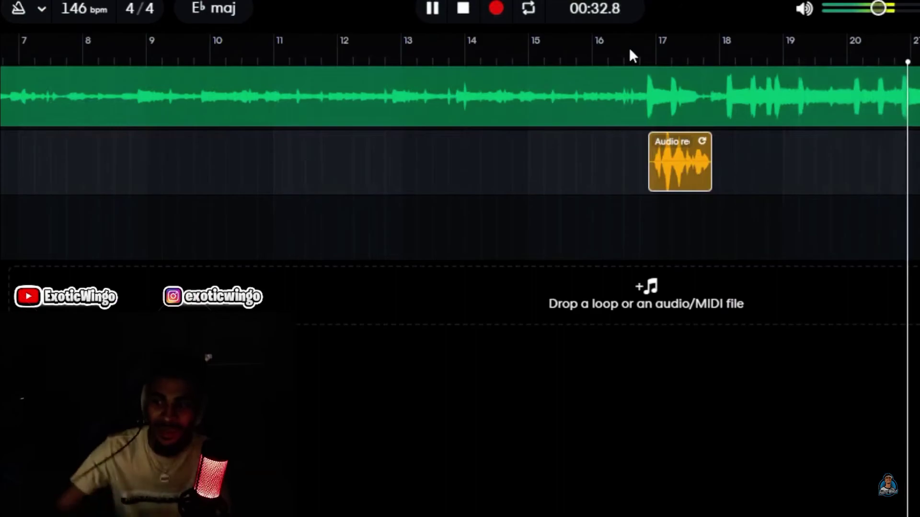
left_click(637, 58)
left_click(636, 59)
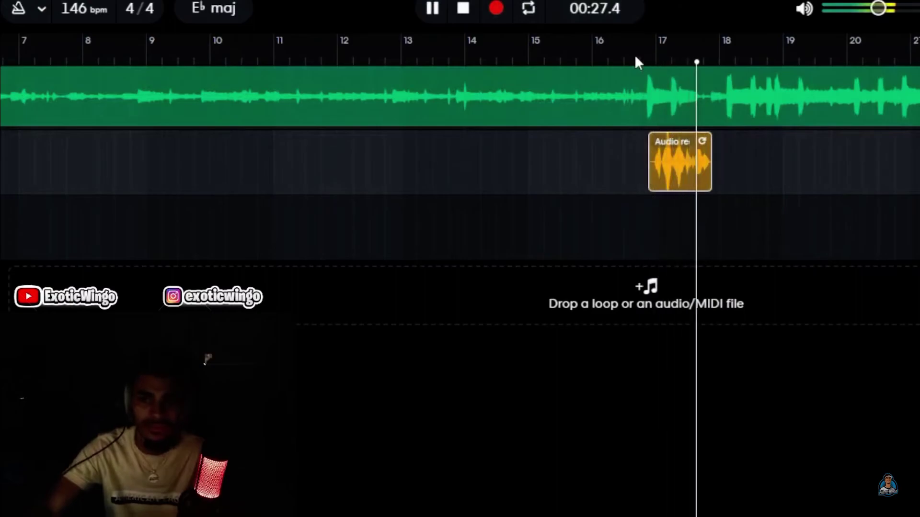
Replay the trimmed opening vocal take against the beat from before bar 17 to check its timing
left_click(635, 58)
left_click(635, 58)
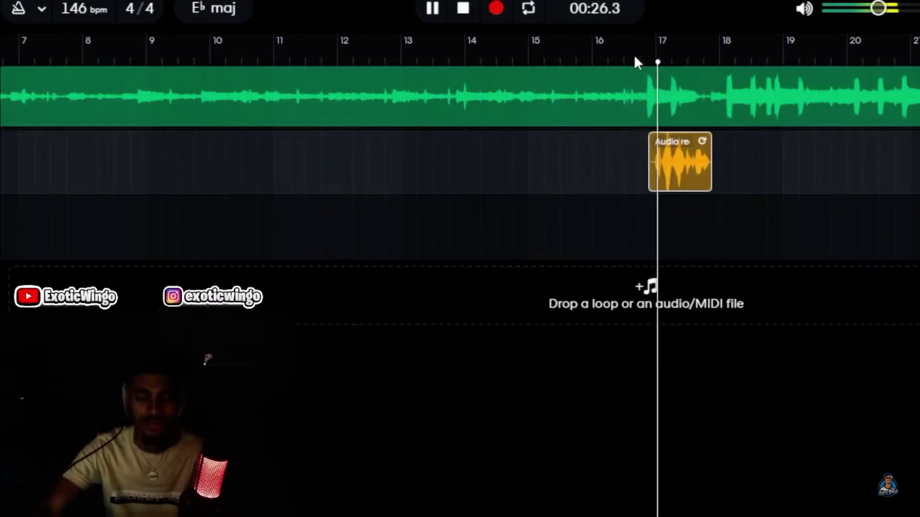
left_click(635, 58)
left_click(635, 58)
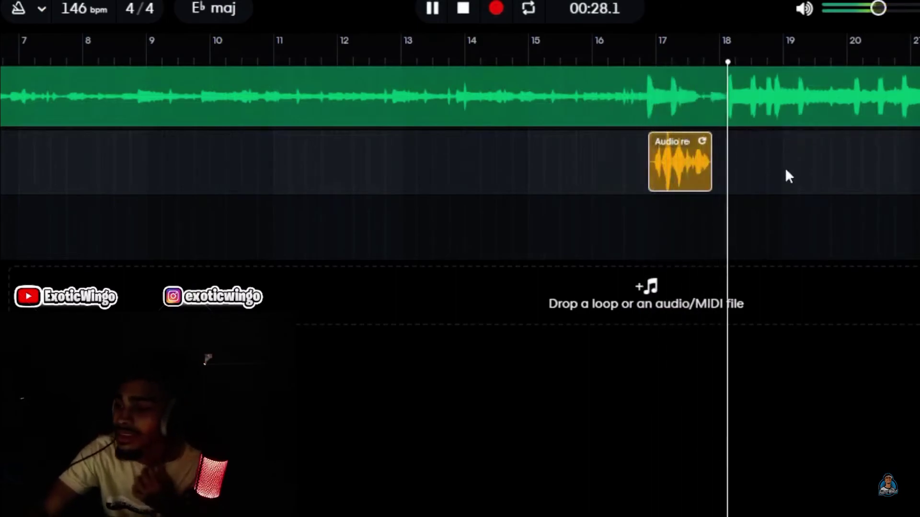
left_click(617, 59)
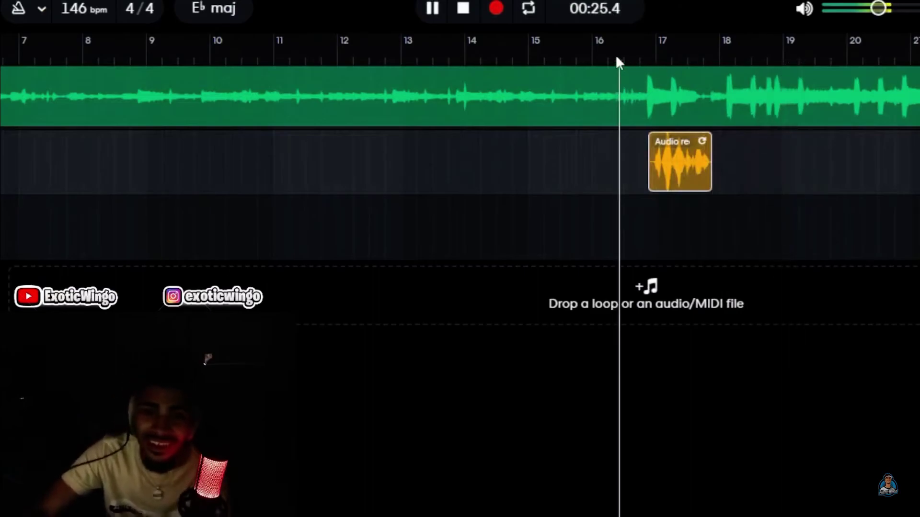
left_click(577, 61)
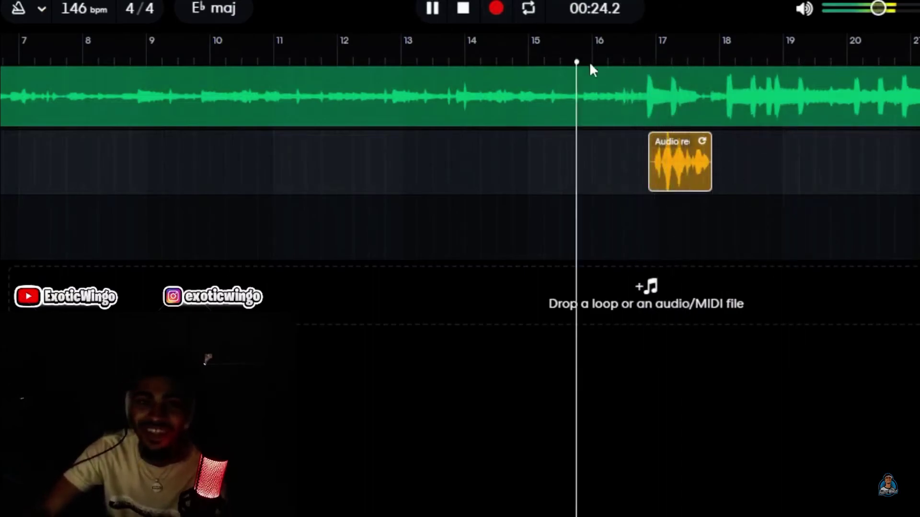
Select the empty vocal track below and replay the opening line repeatedly from just after bar 16 to rehearse the follow-up line
left_click(785, 234)
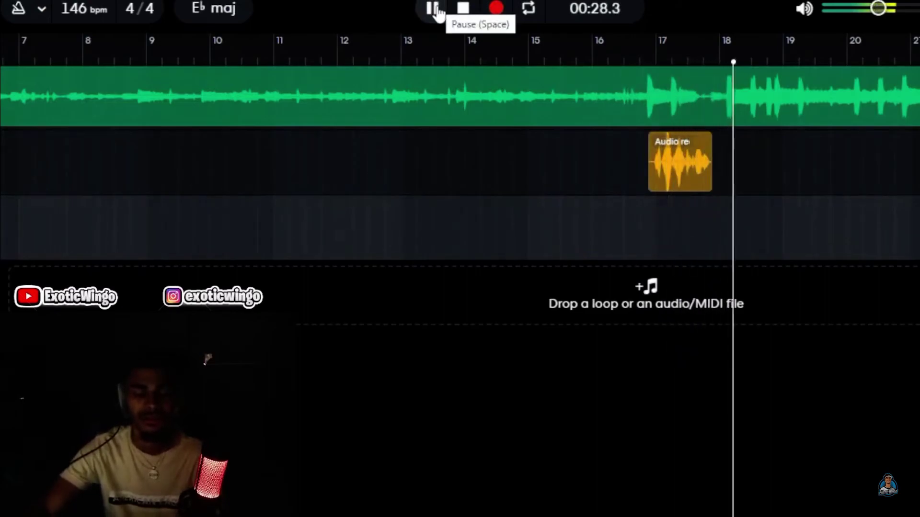
left_click(638, 51)
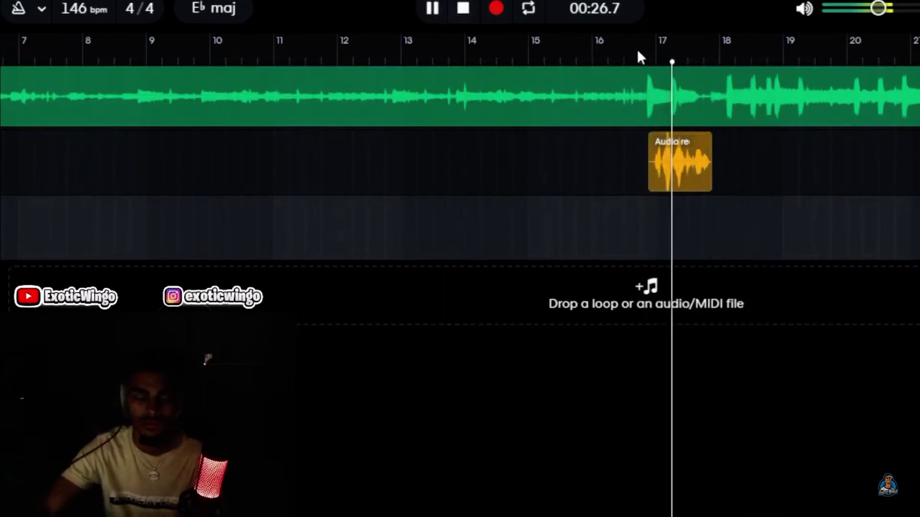
left_click(602, 61)
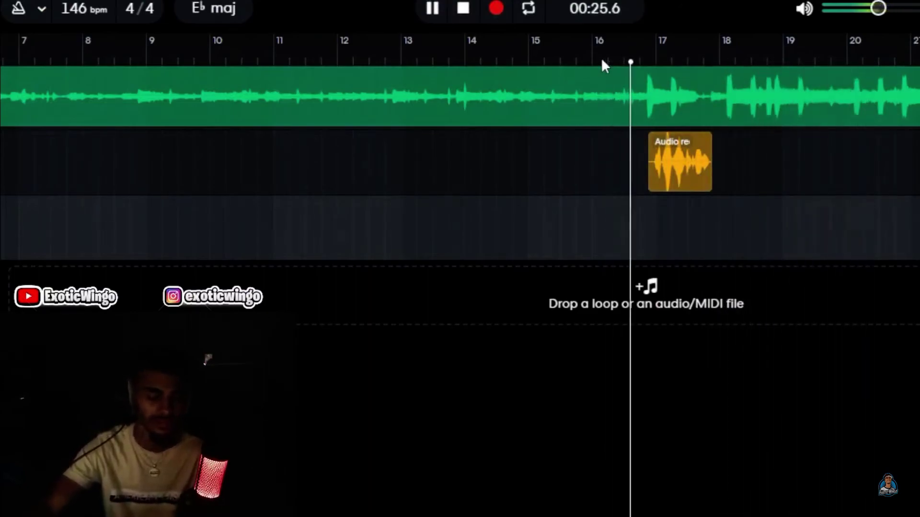
left_click(603, 62)
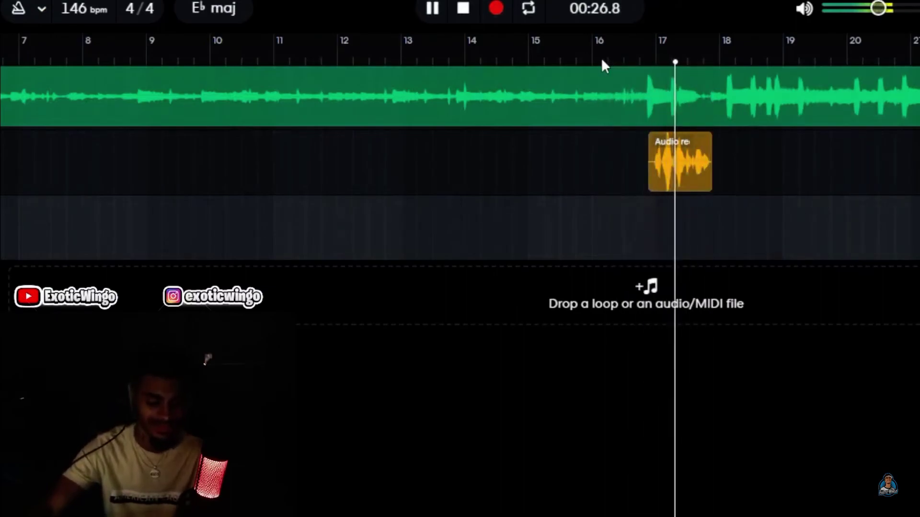
left_click(602, 61)
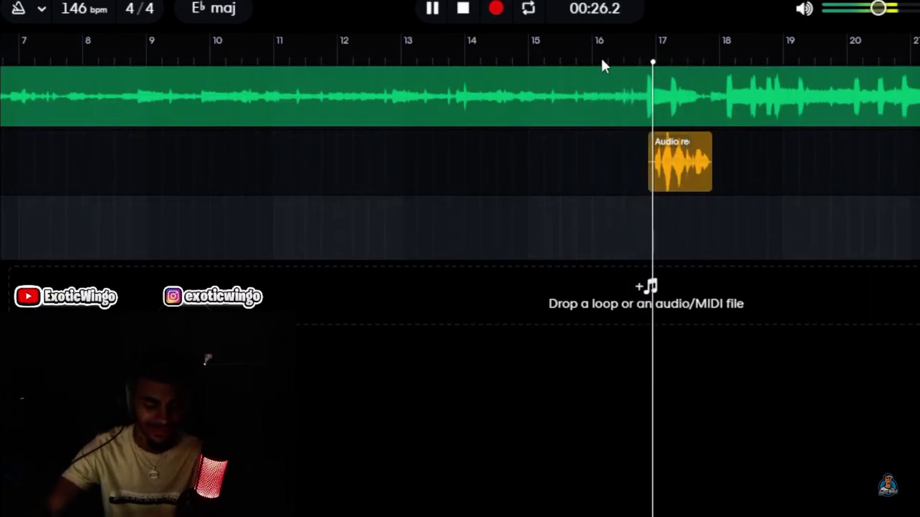
left_click(602, 61)
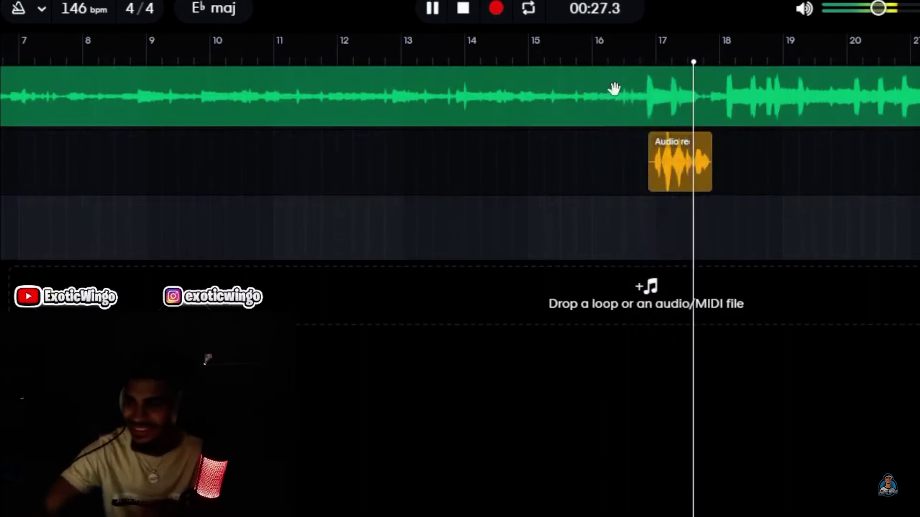
left_click(618, 61)
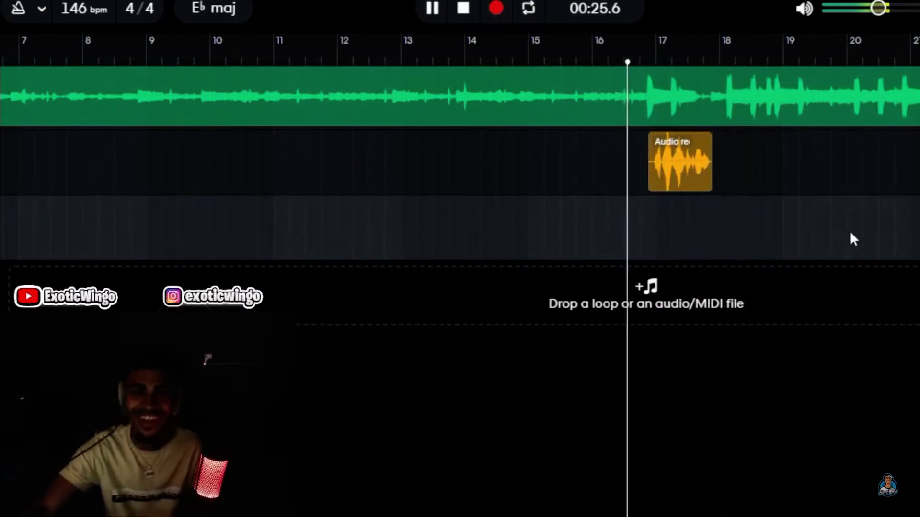
Record a trial follow-up vocal on the lower track from mid-bar 17 to about bar 19, replay it and delete it
left_click(498, 18)
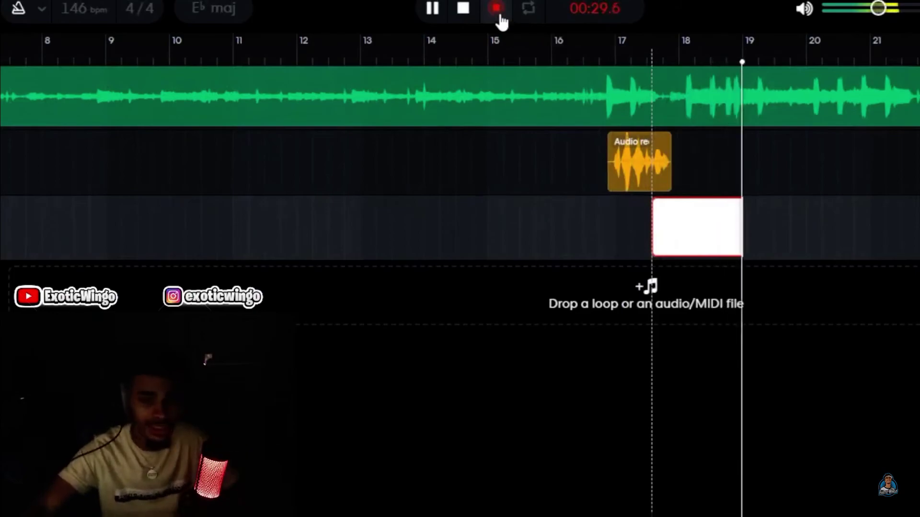
left_click(499, 19)
left_click(428, 11)
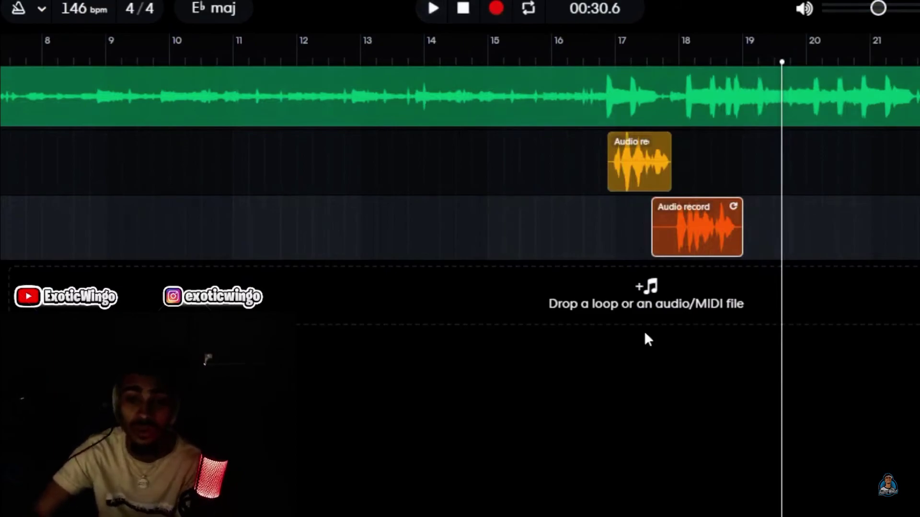
left_click(631, 61)
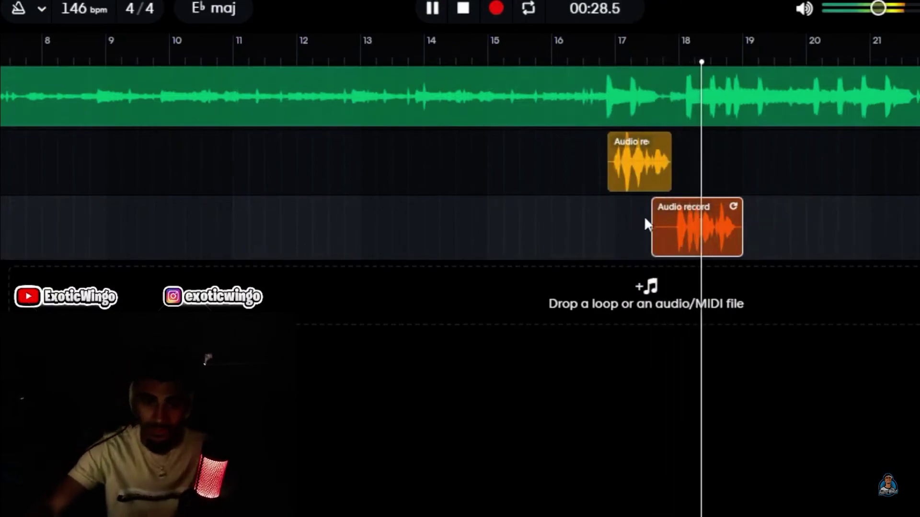
right_click(701, 230)
left_click(730, 309)
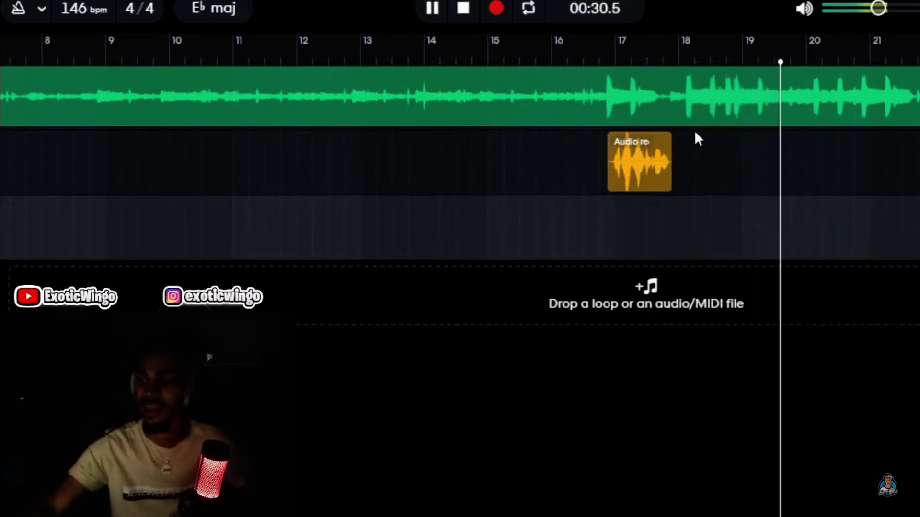
Record another follow-up take on the lower track from just before bar 17 to just past bar 19, and replay it from before bar 18
left_click(599, 67)
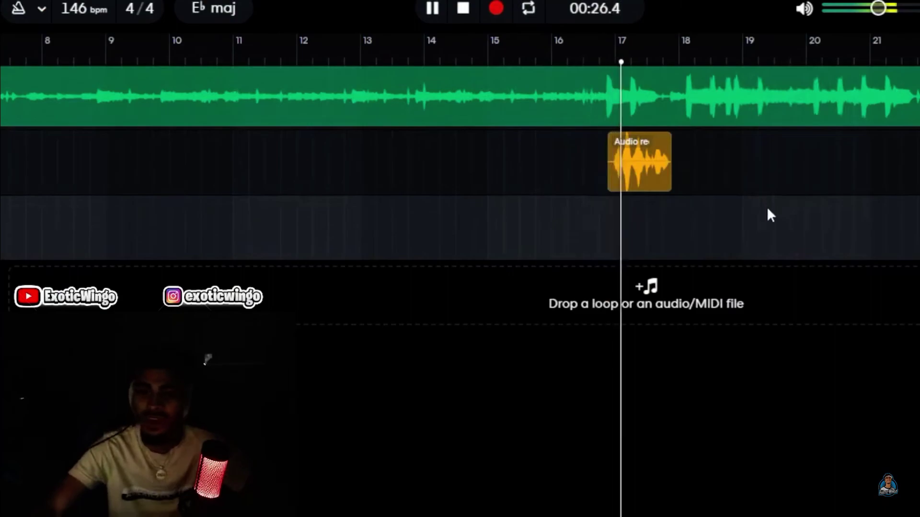
left_click(574, 64)
left_click(493, 11)
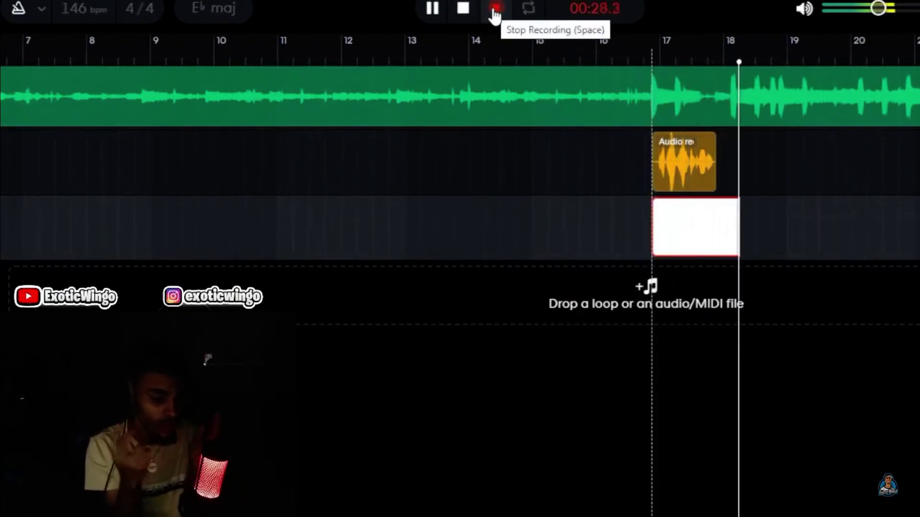
left_click(494, 11)
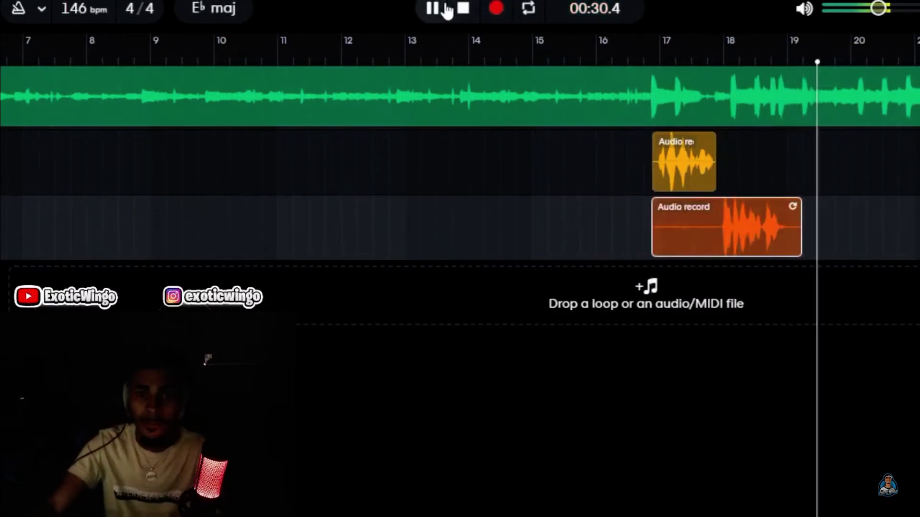
left_click(711, 53)
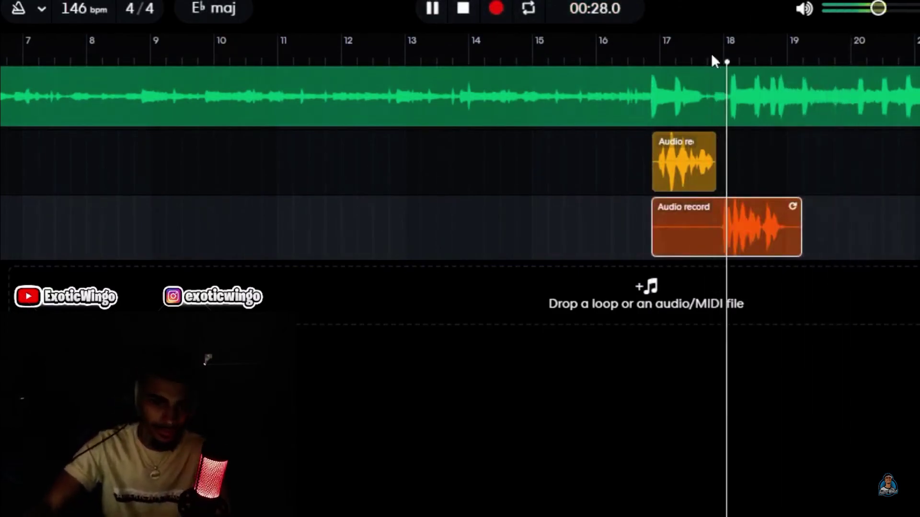
left_click(697, 57)
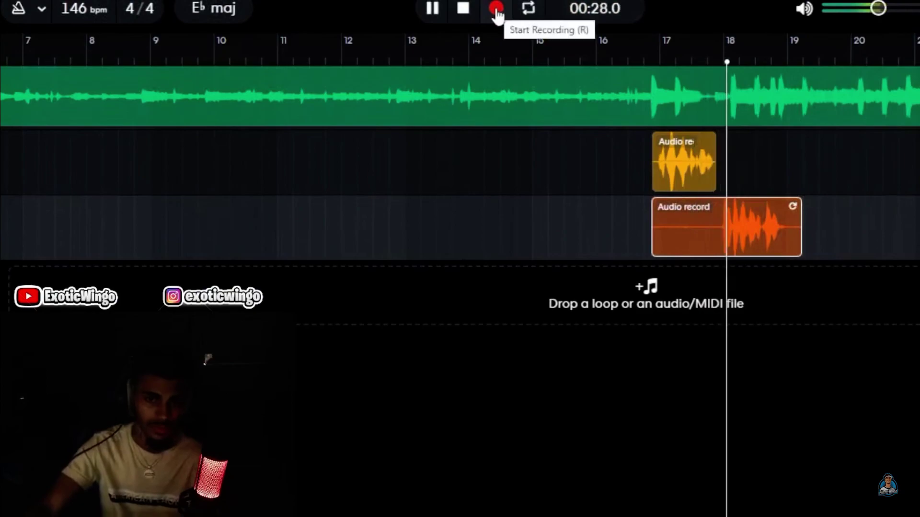
Re-record the follow-up vocal over the lower track's take from mid-bar 17 to just past bar 19, and replay it
left_click(632, 41)
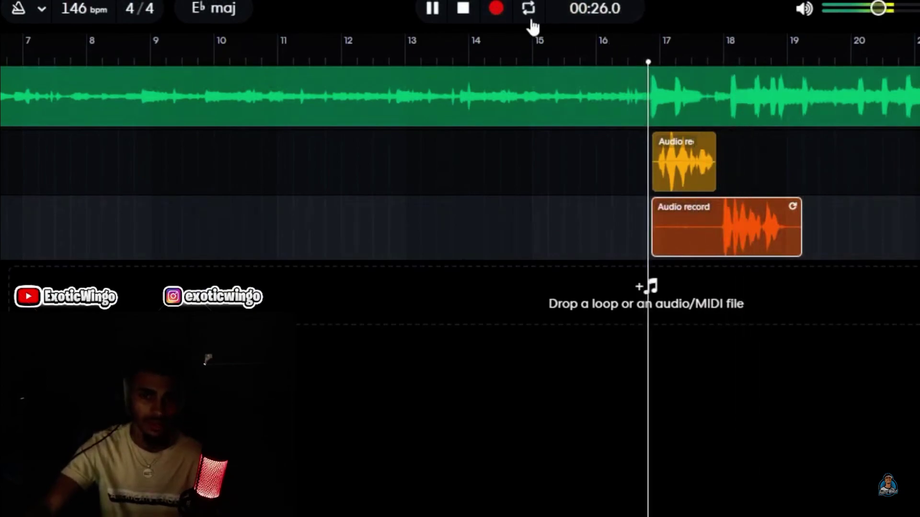
left_click(497, 11)
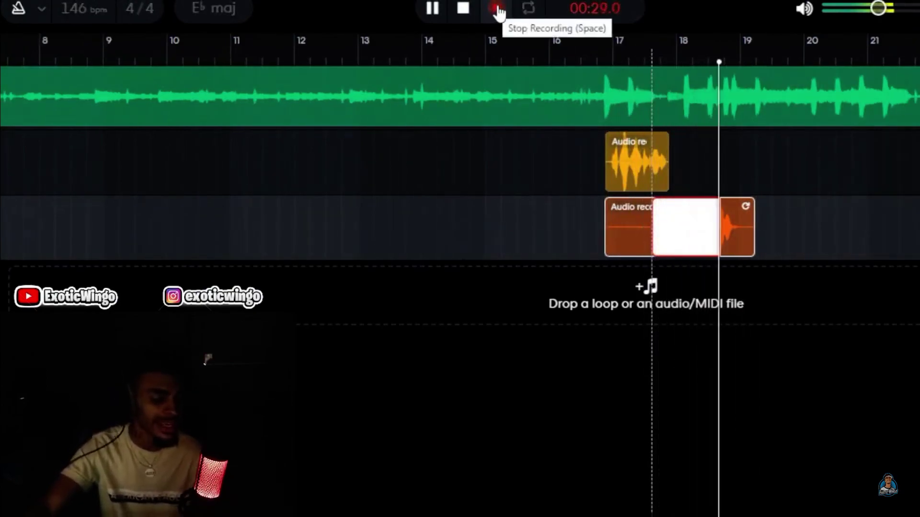
left_click(496, 12)
left_click(668, 56)
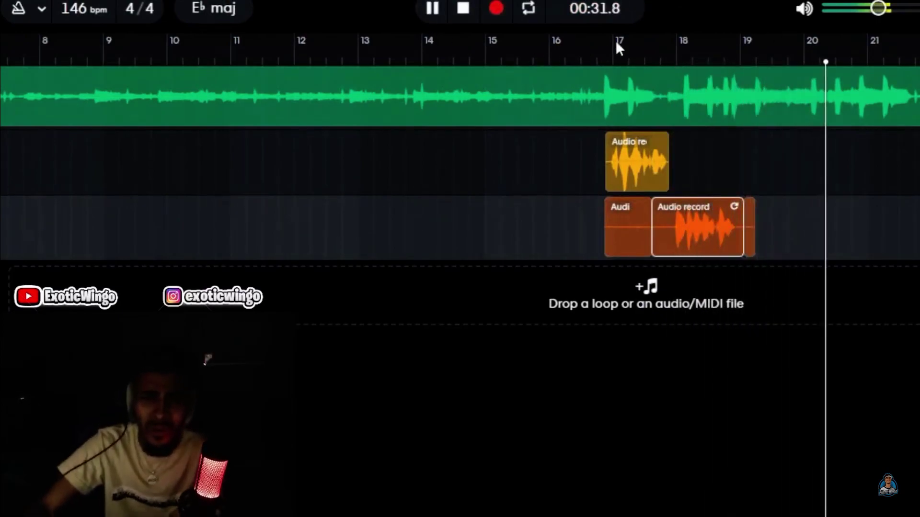
left_click(662, 59)
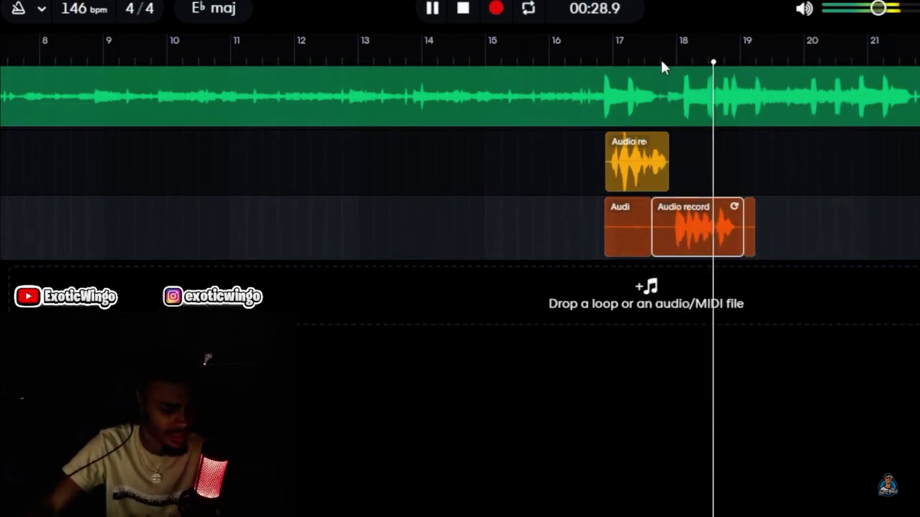
Delete the old take's leftover pieces before and after the new follow-up recording on the lower track
right_click(629, 223)
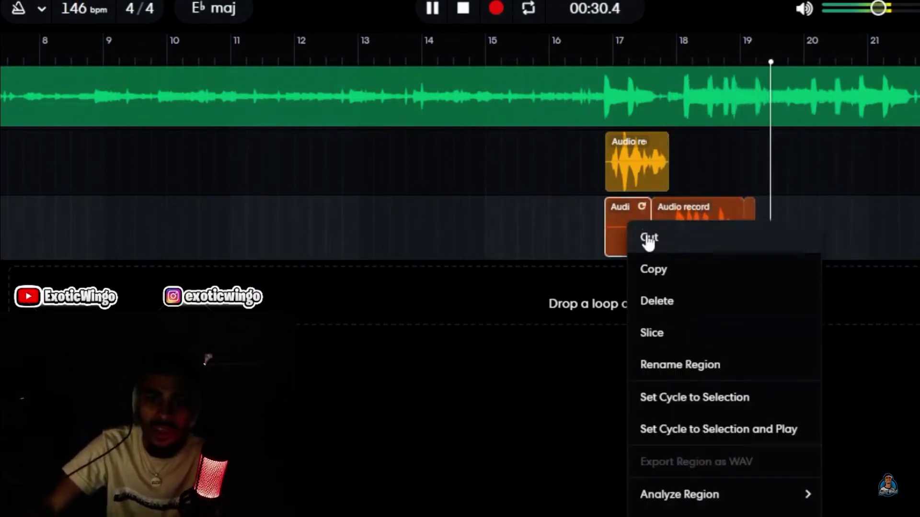
left_click(663, 302)
right_click(667, 274)
right_click(749, 225)
left_click(774, 307)
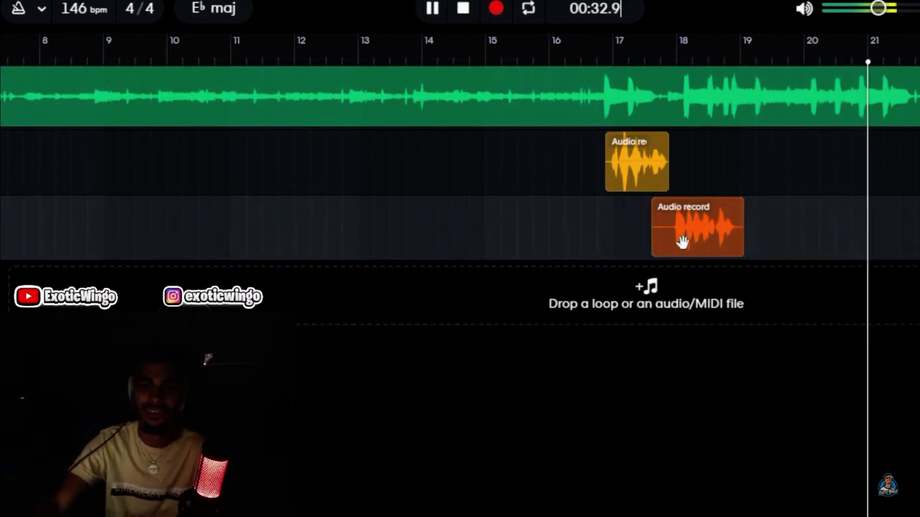
Nudge the follow-up take slightly earlier, trim its silent start a little, and replay both vocal lines from before bar 17
left_click(691, 233)
left_click(601, 57)
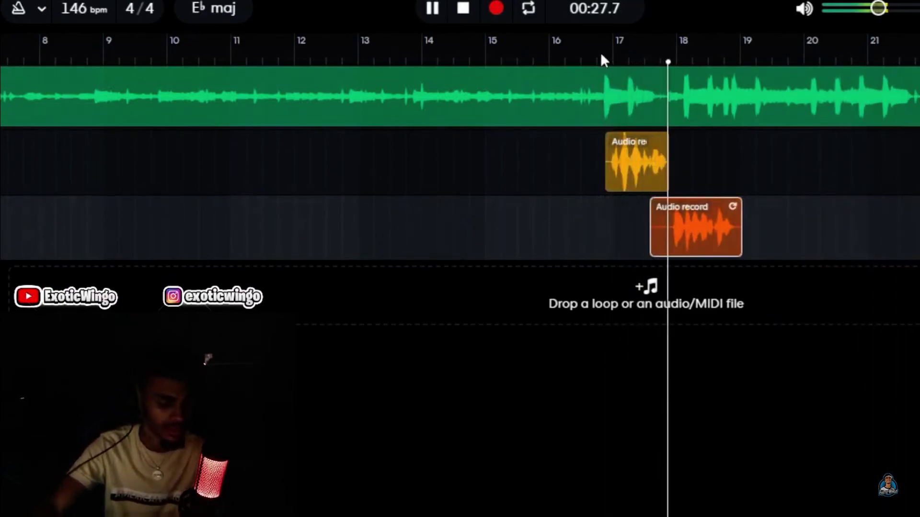
left_click(609, 61)
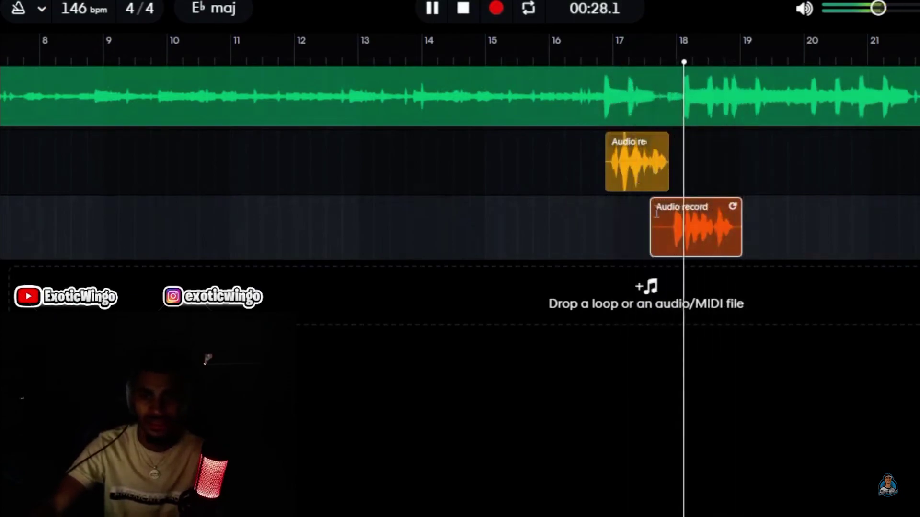
mouse_move(671, 230)
left_mouse_down()
mouse_move(652, 228)
mouse_move(667, 233)
left_mouse_up()
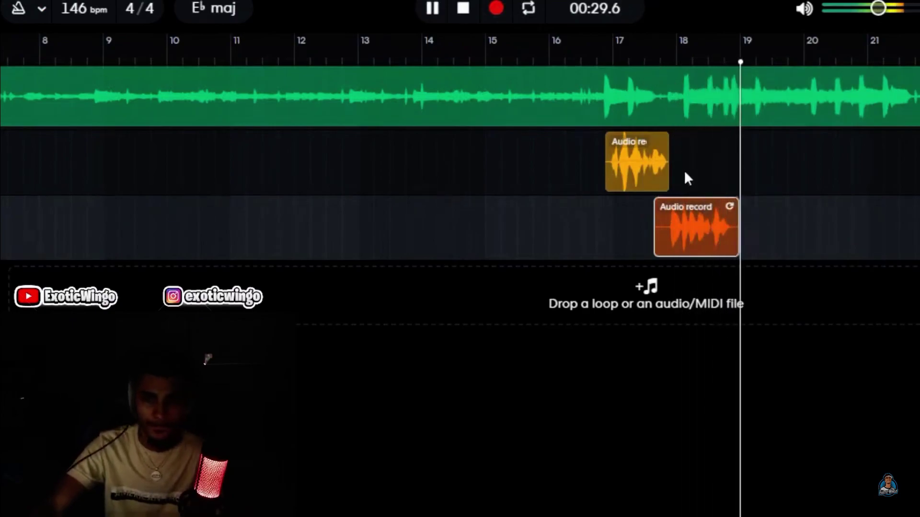
left_click_drag(694, 234, 693, 234)
left_click(597, 47)
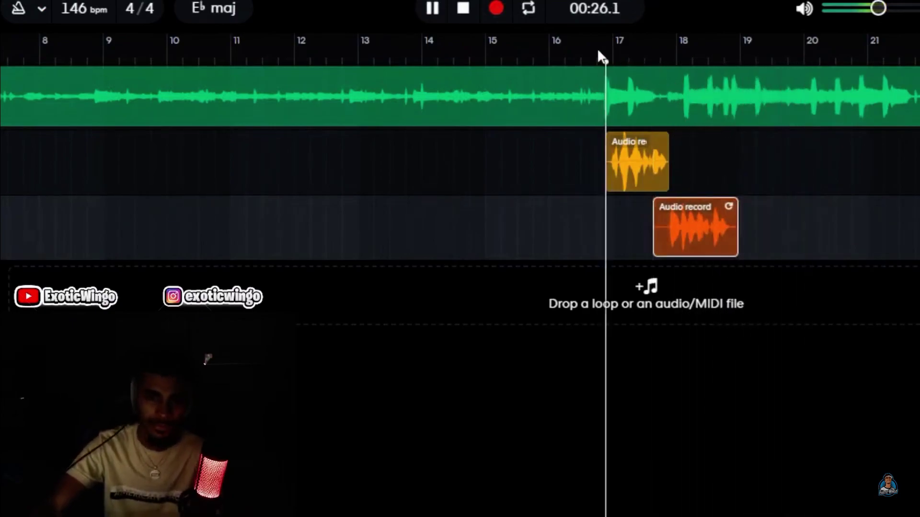